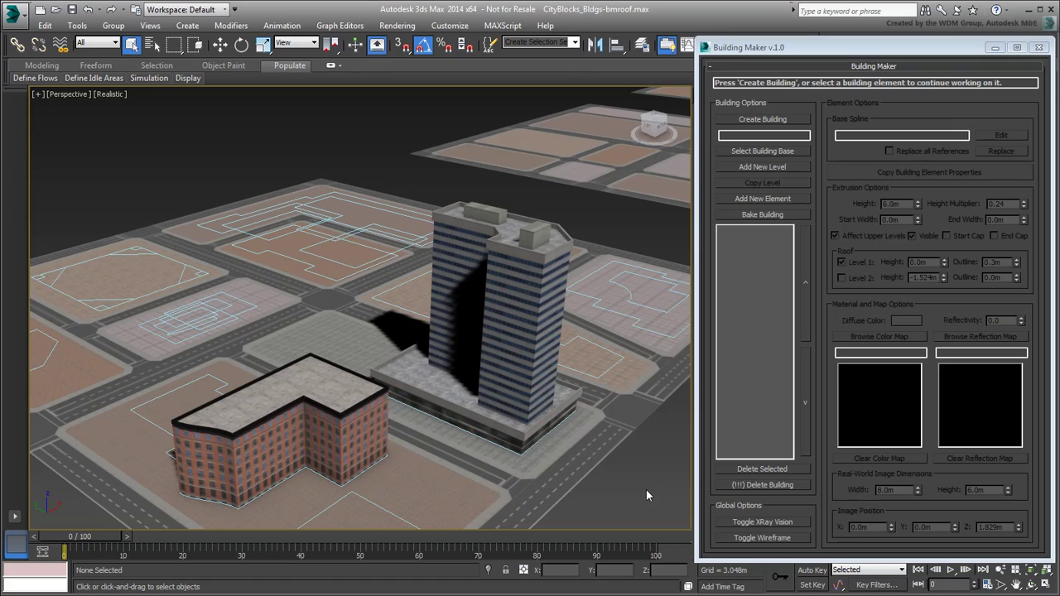
Examine the parapet along the edge of the tower's podium roof.
click(526, 401)
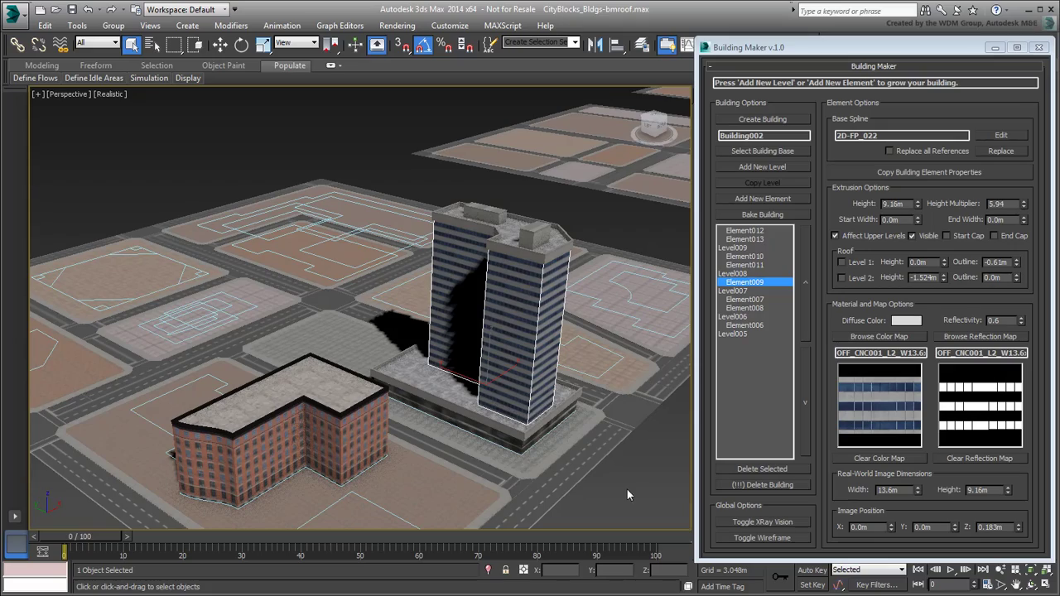
scroll(530, 450, up, 10)
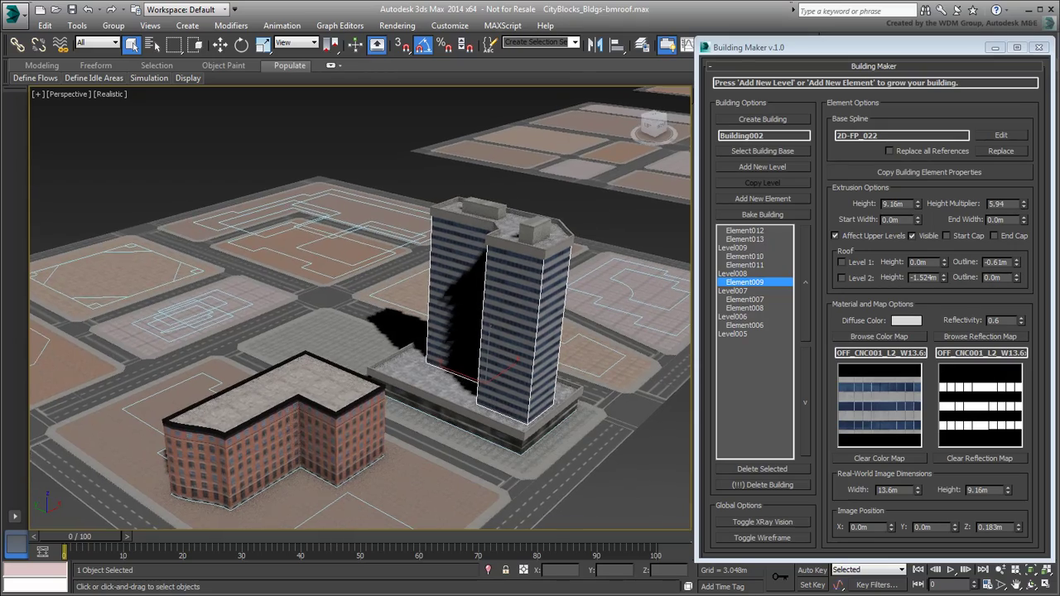
scroll(530, 450, up, 3)
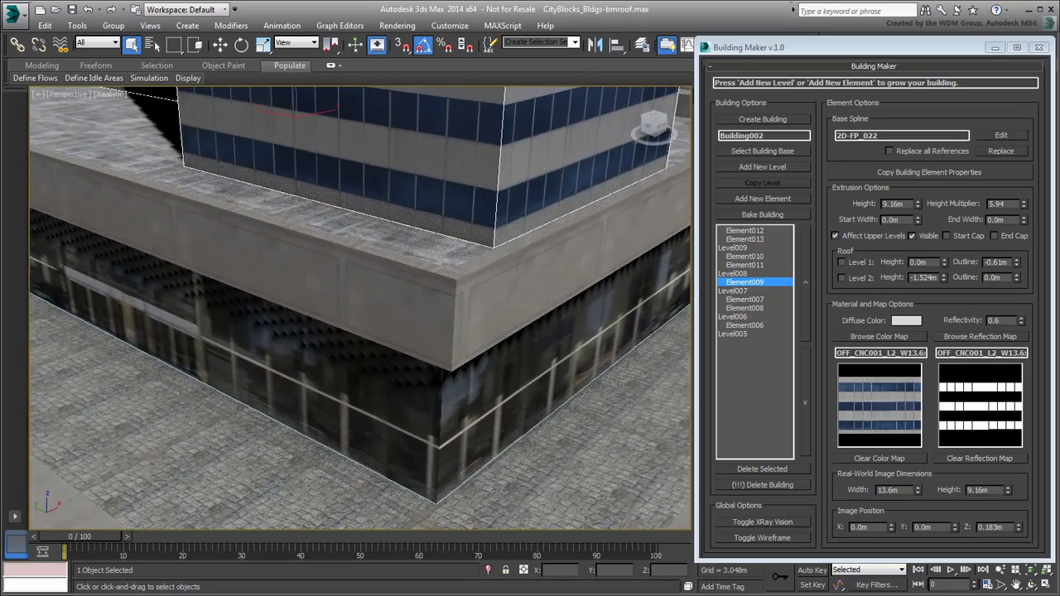
alt+middle_drag(428, 228, 429, 237)
scroll(414, 277, up, 3)
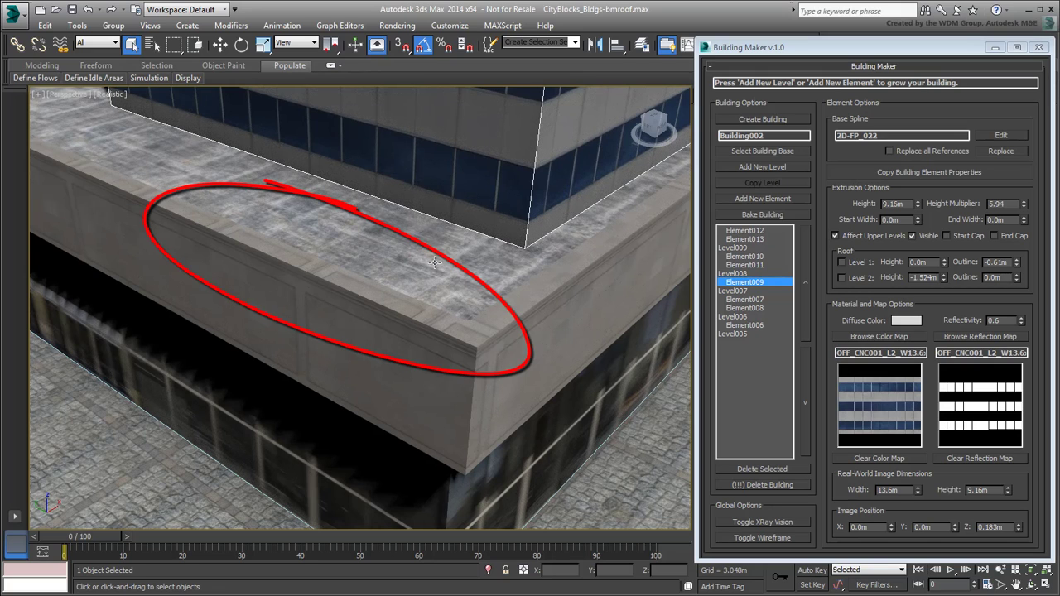
scroll(430, 230, down, 4)
scroll(431, 230, down, 5)
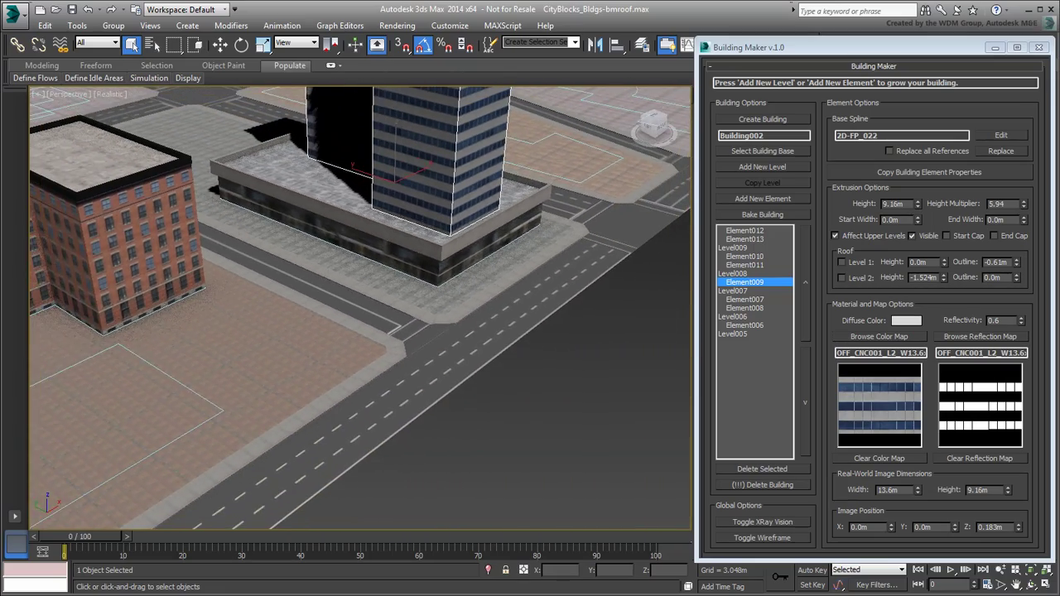
Create a new building from the empty rectangular footprint in front of the red brick building.
middle_drag(265, 439, 374, 423)
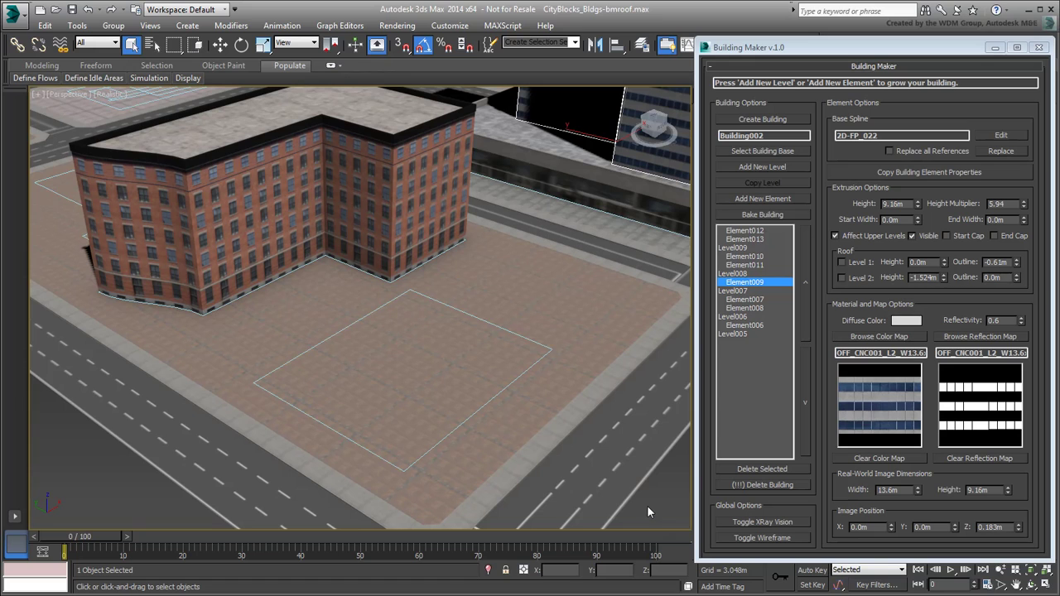
click(762, 120)
click(497, 327)
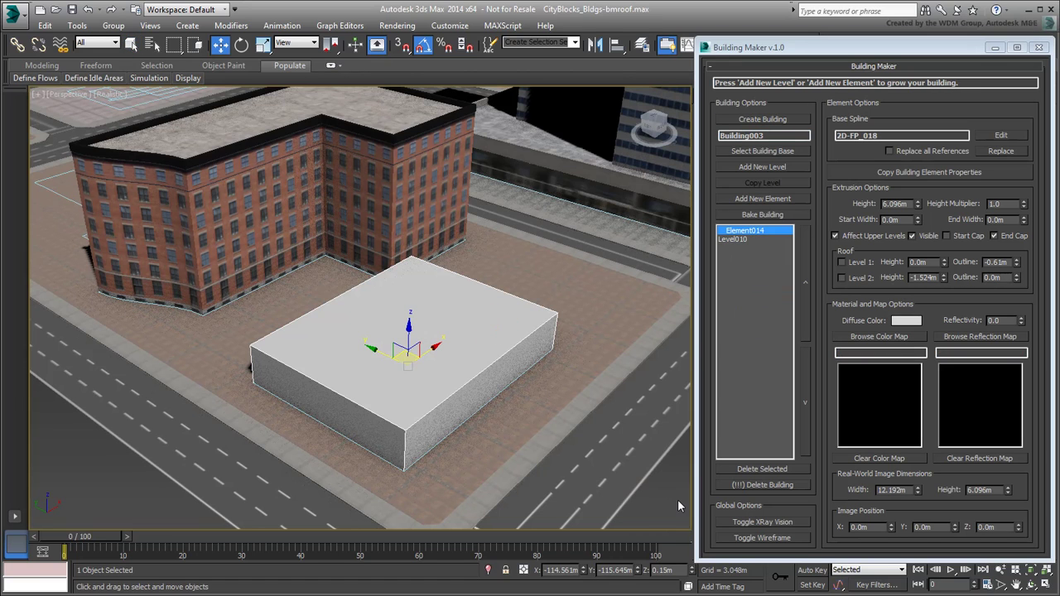
Assign OLD_STN002_L1_W8xH11.22_DIF.jpg as the ground level's color map, together with its matching reflection map.
click(890, 338)
drag(755, 143, 759, 215)
click(441, 212)
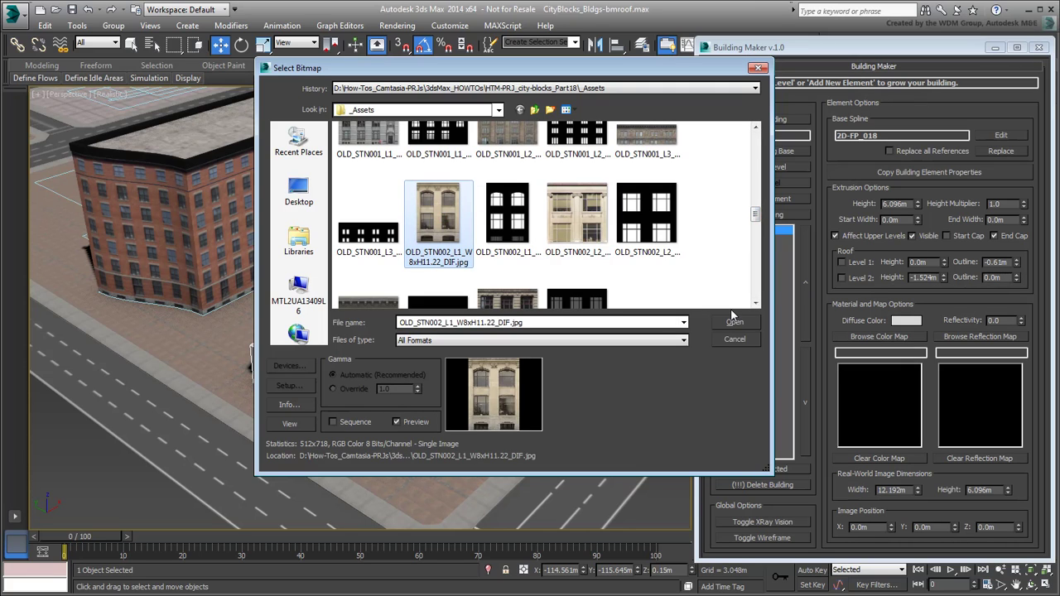
click(735, 322)
click(980, 336)
drag(756, 133, 755, 217)
click(511, 201)
click(735, 322)
Set the ground level's real-world image dimensions to 8 m wide and 11.22 m high.
drag(885, 353, 960, 354)
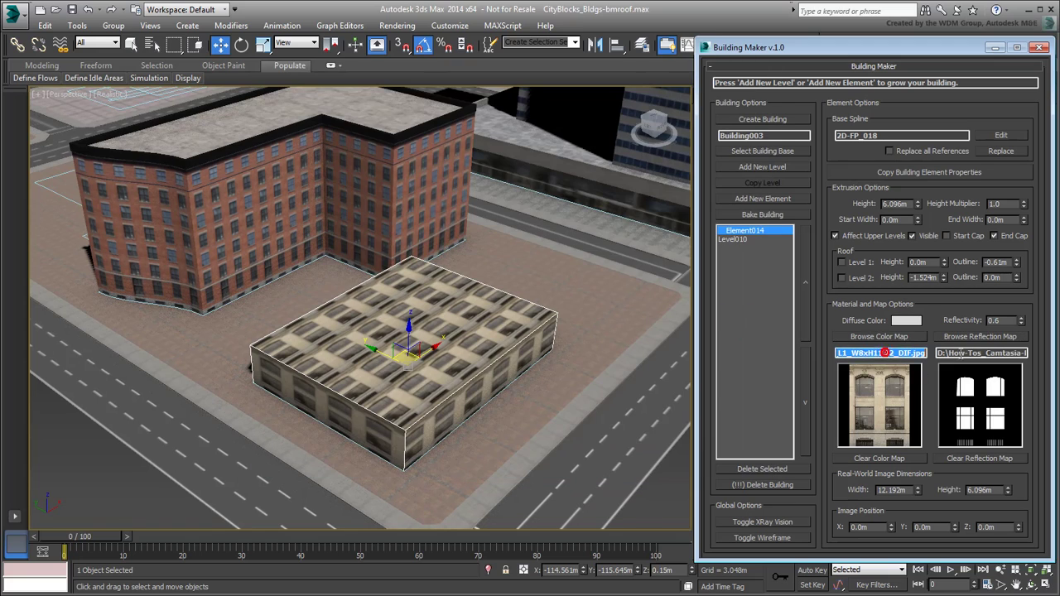
drag(910, 491, 845, 476)
text(8)
key(Tab)
text(11.)
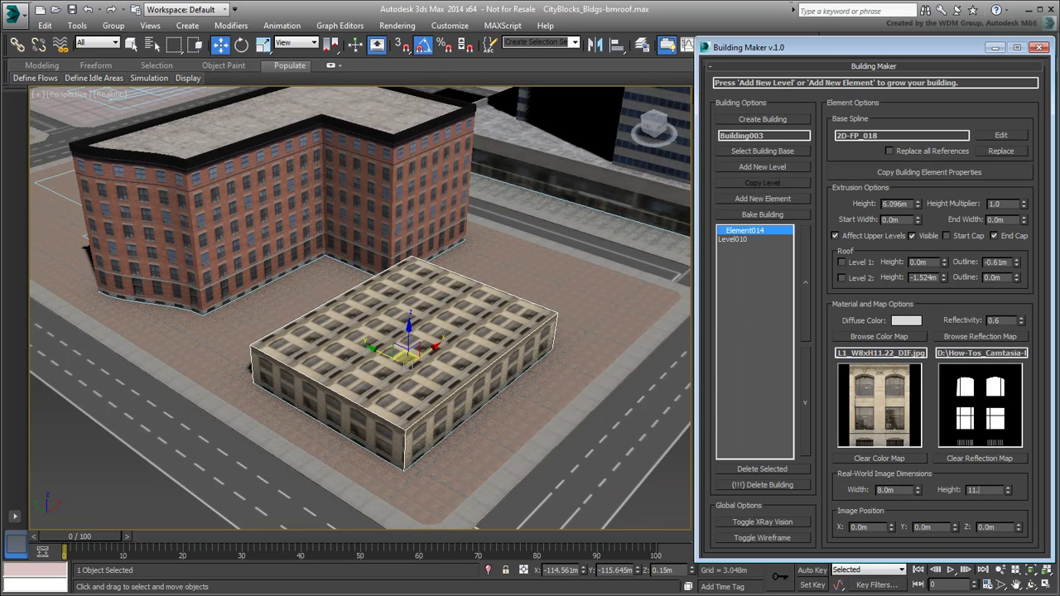
text(22)
key(Return)
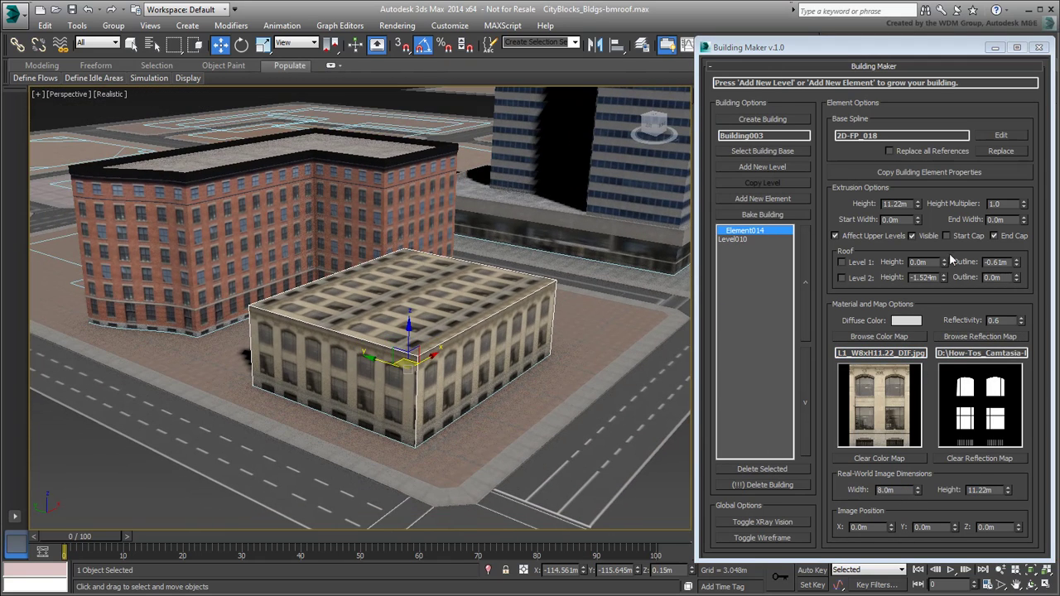
Remove the ground level's end cap and set its image position Z to 0.152 m.
click(1012, 237)
scroll(428, 375, up, 5)
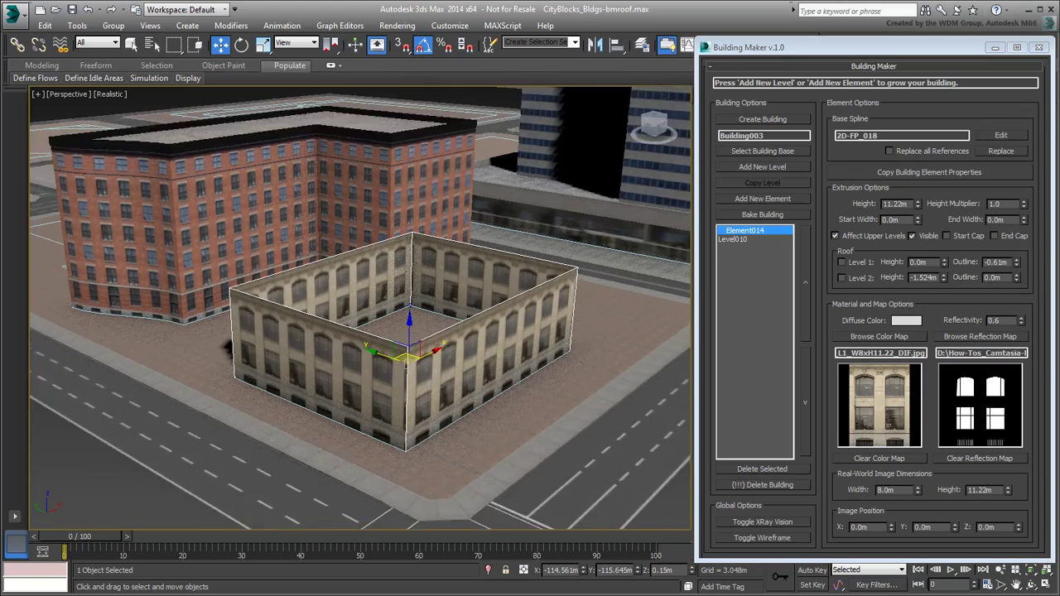
scroll(428, 374, up, 8)
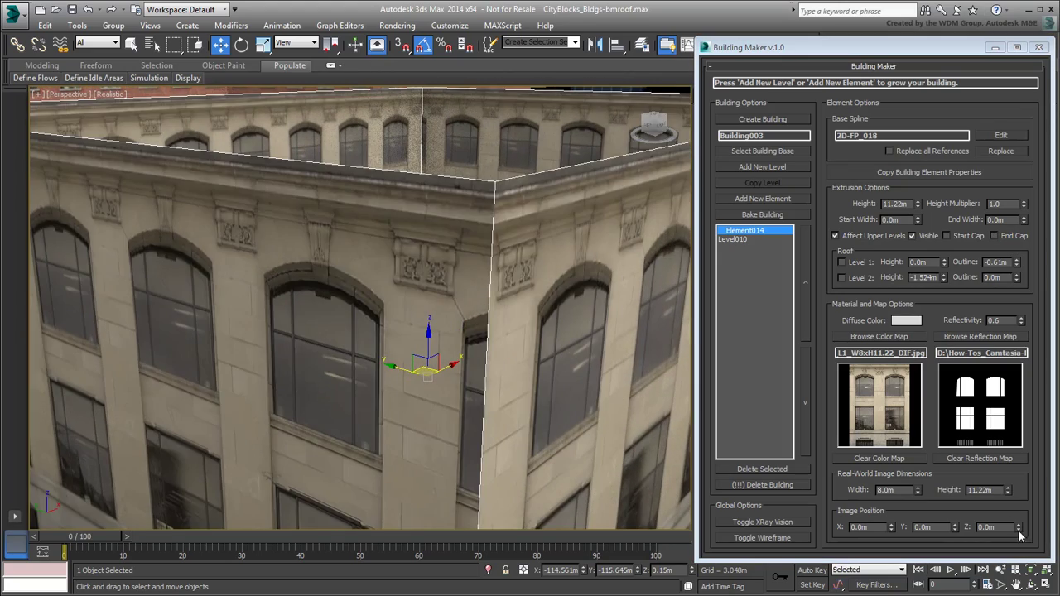
drag(1018, 528, 1015, 525)
scroll(311, 281, down, 10)
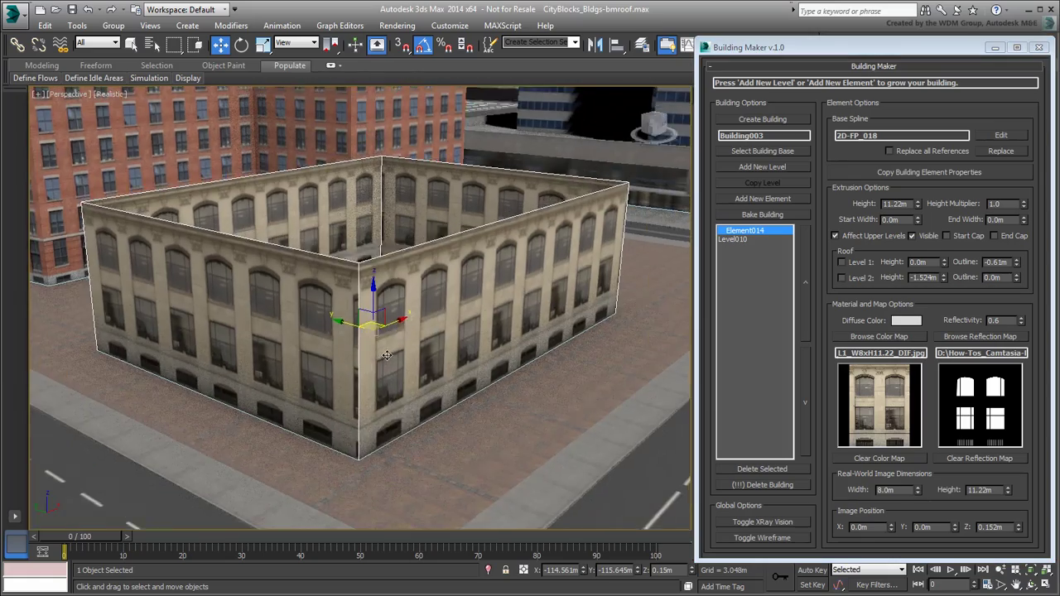
Add a second level above the ground level, using the same rectangular base spline.
alt+middle_drag(312, 282, 511, 372)
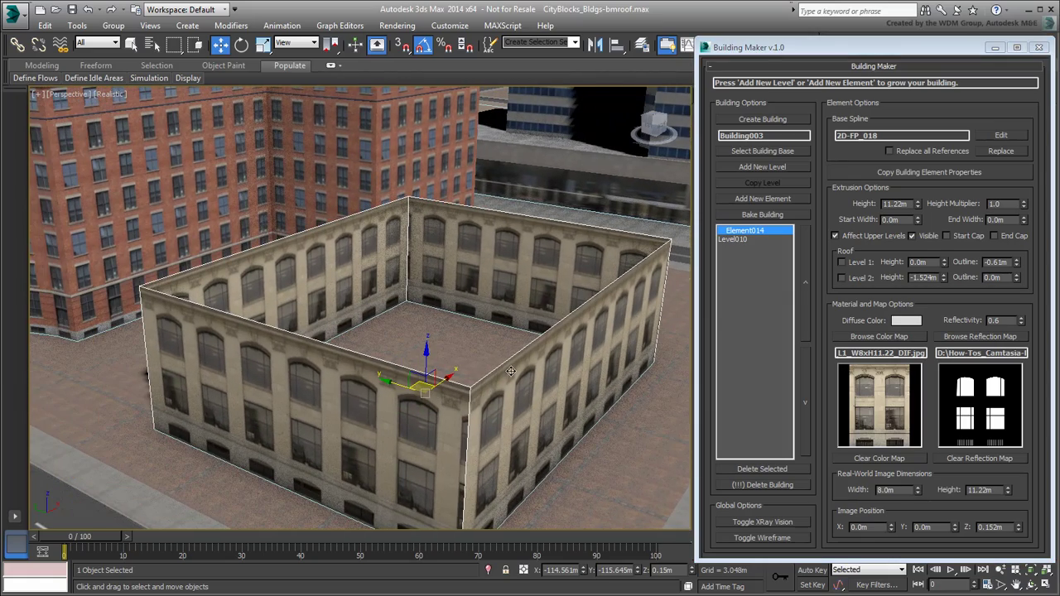
click(775, 169)
click(569, 454)
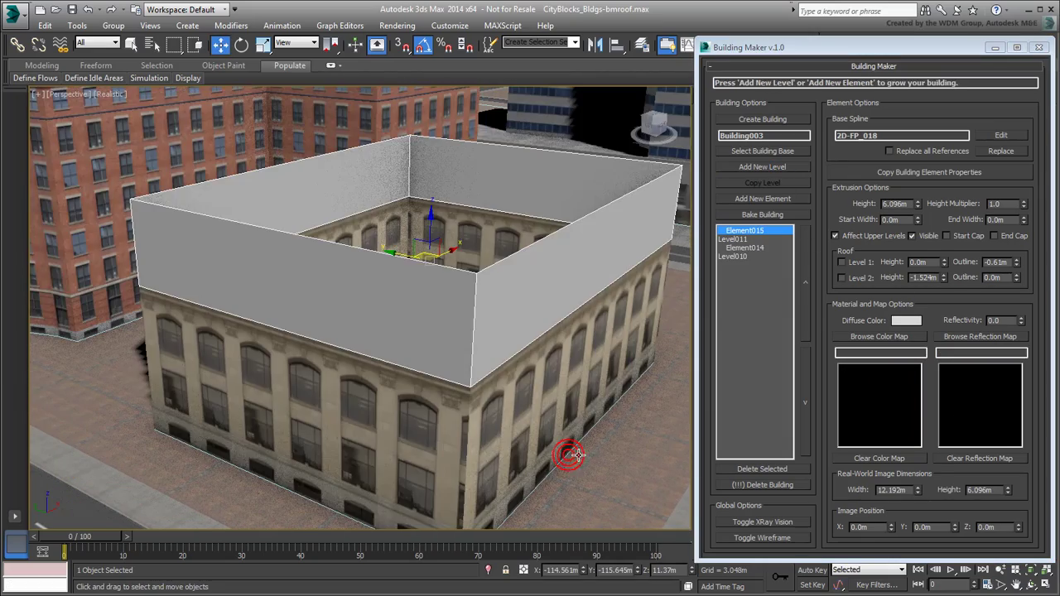
Assign OLD_STN002_L2_W8xH8_DIF.jpg as the second level's color map and OLD_STN002_L2_W8xH8_REF.jpg as its reflection map.
click(879, 336)
drag(754, 133, 756, 232)
double_click(577, 183)
click(980, 336)
drag(755, 133, 754, 207)
double_click(647, 195)
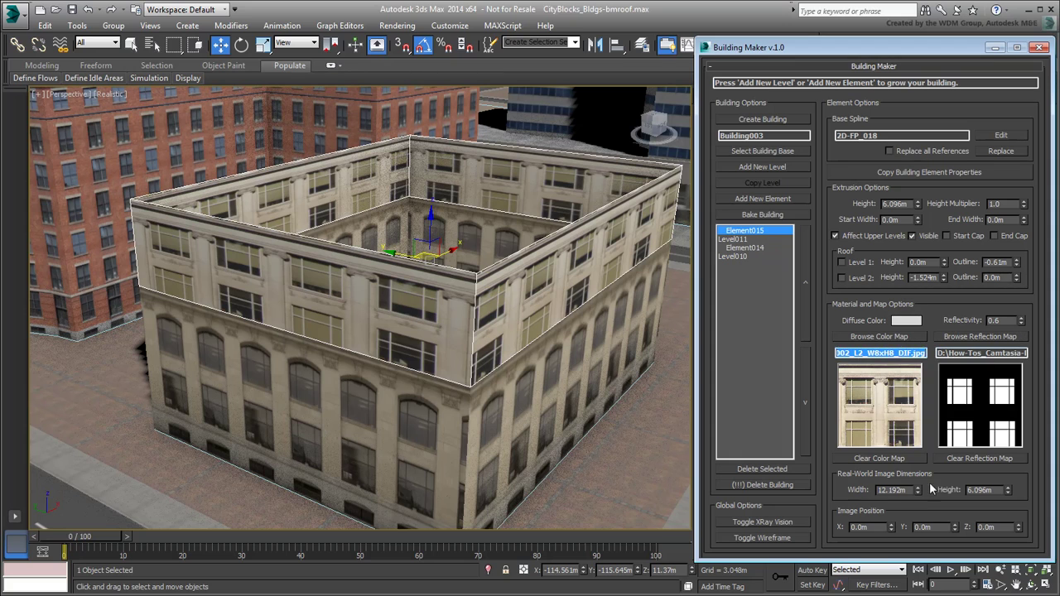
Set the second level's real-world image dimensions to 8 m wide and 8 m high.
drag(911, 490, 852, 473)
text(8)
key(Tab)
text(8)
key(Return)
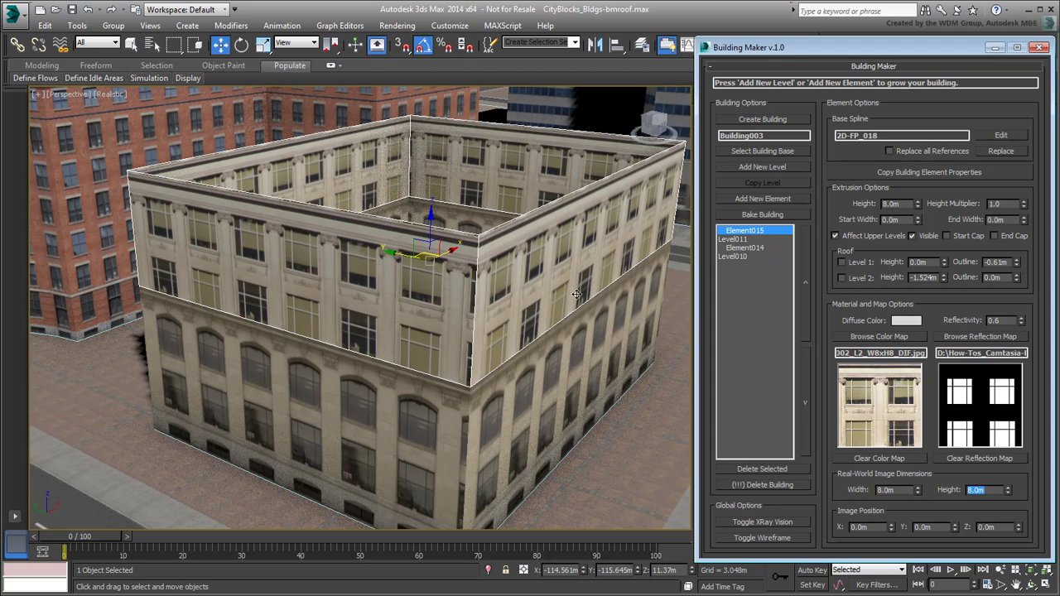
Set the second level's image position Z to 0.183 m and its height multiplier to 2.
scroll(576, 294, up, 4)
drag(1020, 529, 1018, 523)
scroll(343, 247, down, 4)
drag(999, 205, 959, 200)
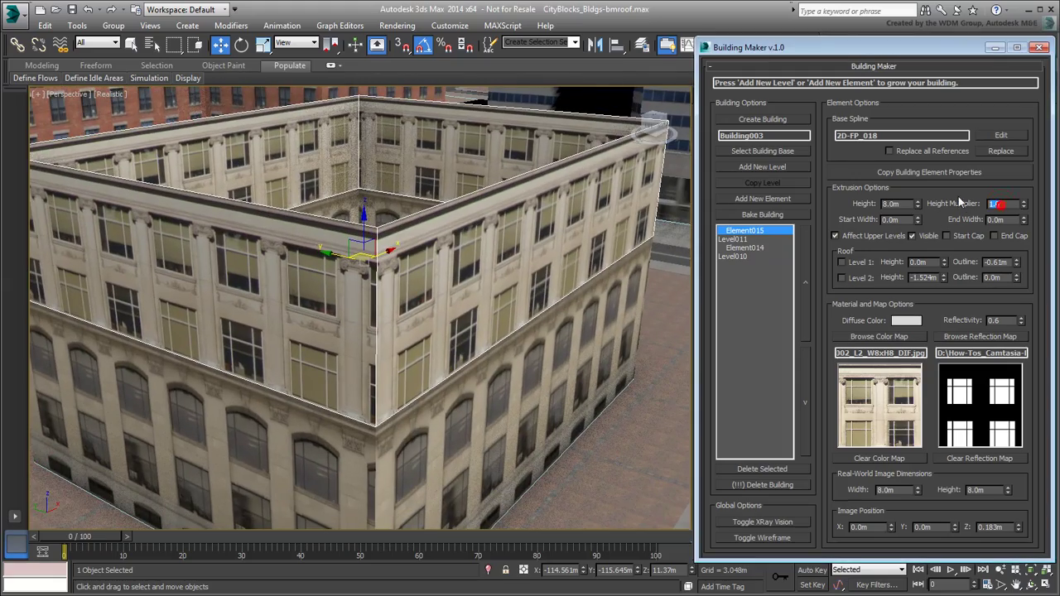
text(2)
key(Return)
Add a third level on top of the stone building from the same base spline.
scroll(400, 207, down, 4)
middle_drag(402, 277, 436, 254)
scroll(407, 277, up, 3)
scroll(410, 275, down, 1)
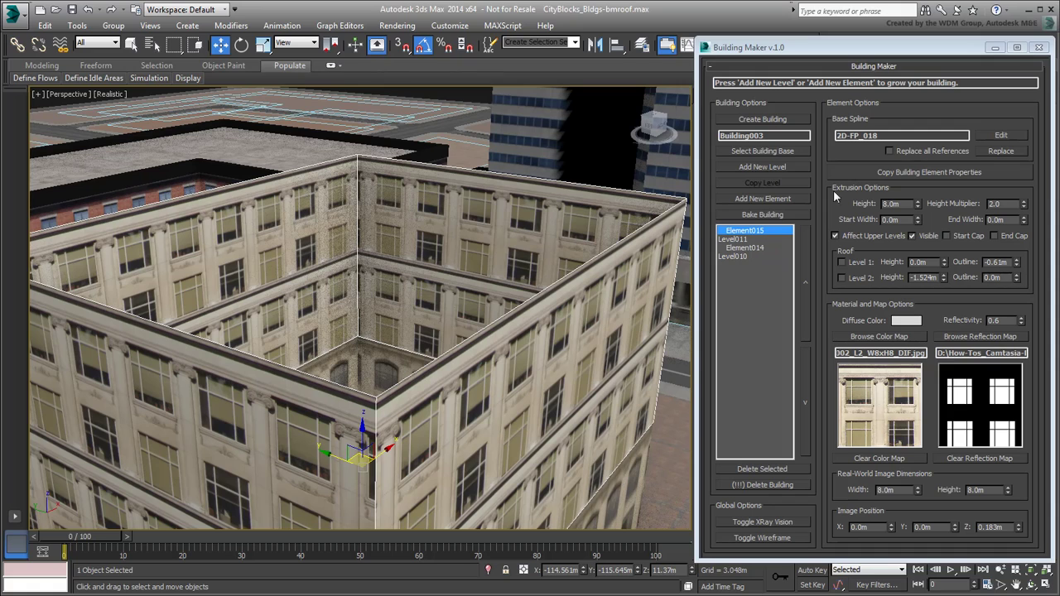
click(756, 167)
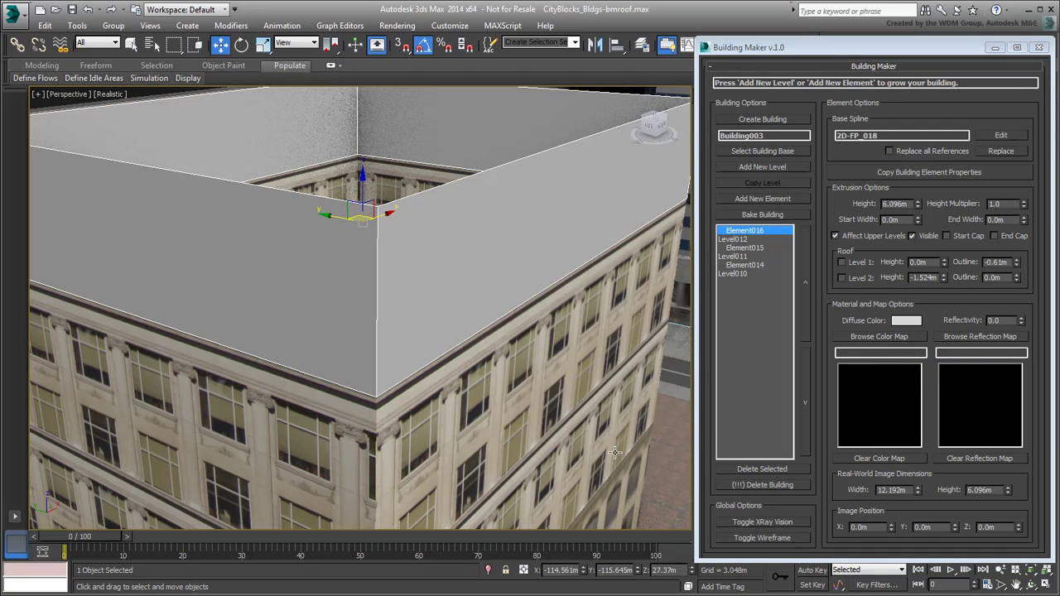
Assign OLD_STN002_L3_W8xH6_DIF.jpg as the third level's color map, together with its matching reflection map.
click(892, 337)
scroll(345, 251, down, 5)
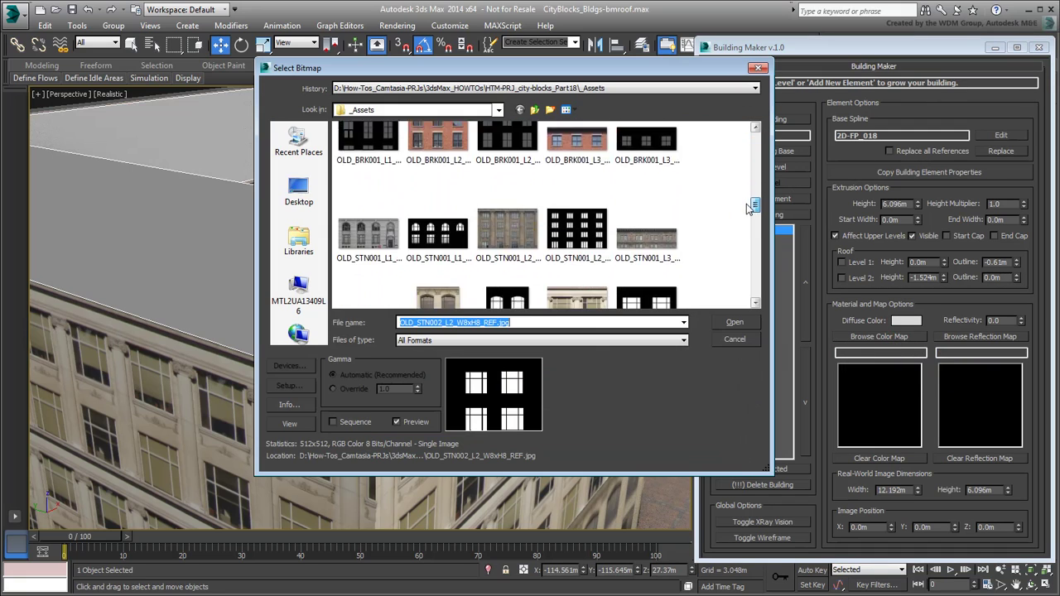
double_click(345, 251)
click(980, 337)
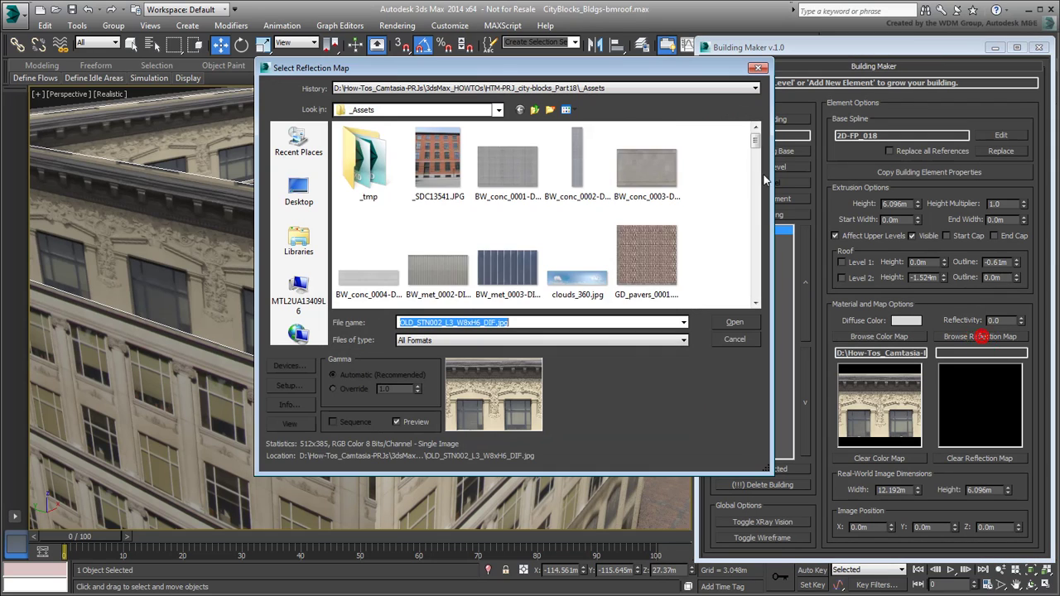
drag(756, 143, 756, 206)
scroll(756, 205, down, 2)
double_click(437, 178)
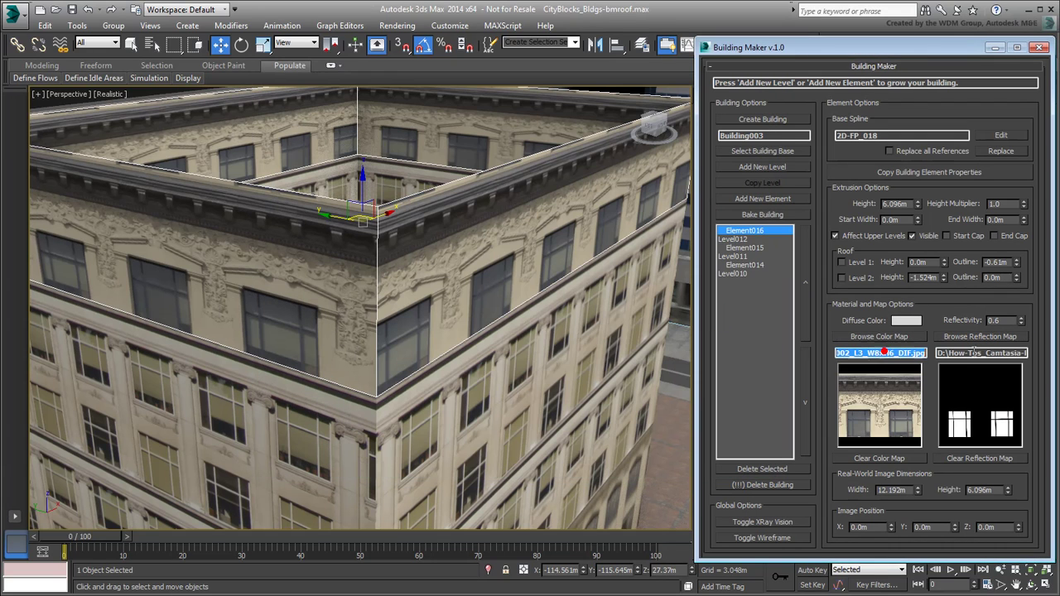
Set the third level's real-world image dimensions to 8 m wide and 6 m high.
drag(909, 490, 852, 490)
text(8)
key(Tab)
text(6)
key(Return)
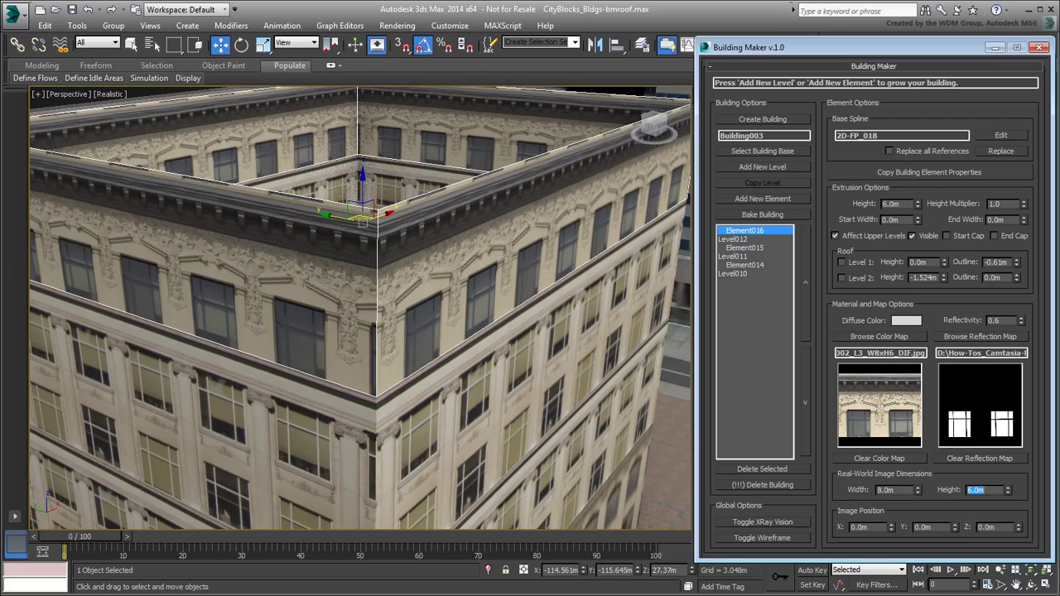
Set the third level's image position Z to 0.244 m.
scroll(371, 302, up, 3)
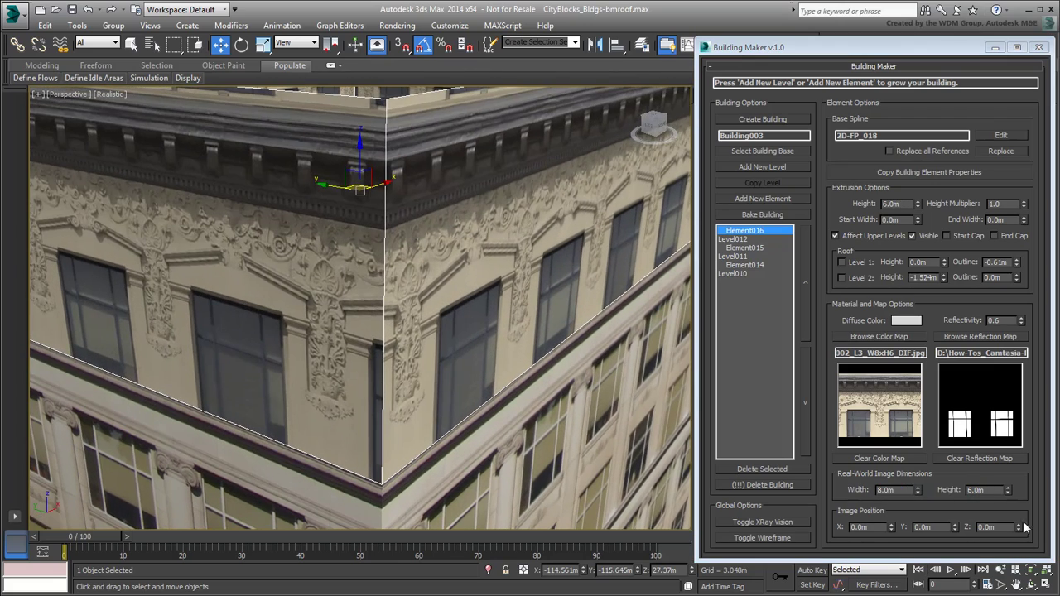
drag(1019, 525, 1018, 519)
scroll(450, 329, down, 3)
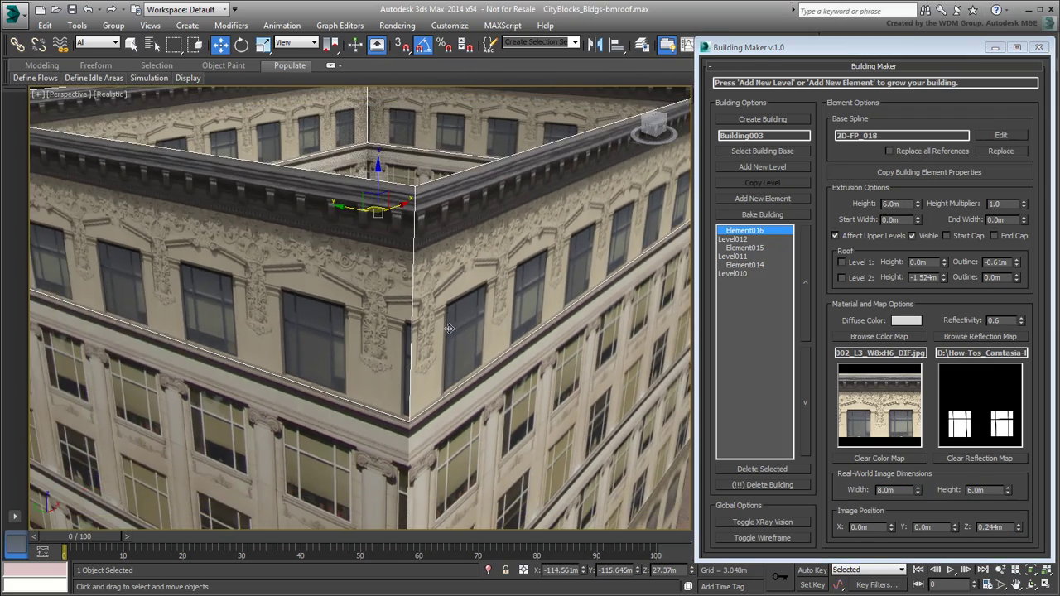
Try roof levels 1 and 2 on the third level, and turn both off again.
scroll(449, 329, up, 6)
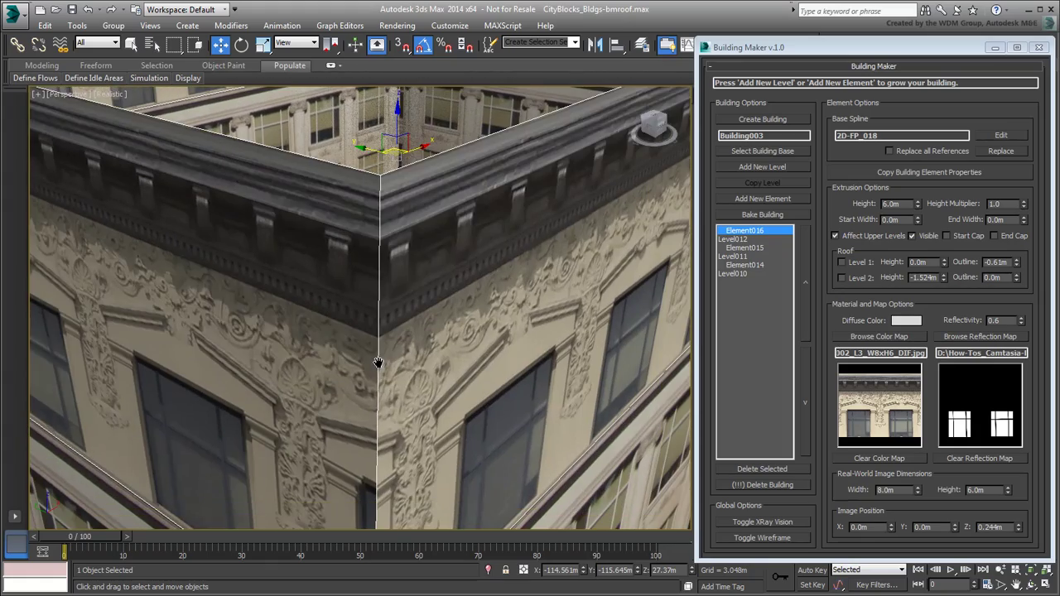
scroll(378, 362, down, 6)
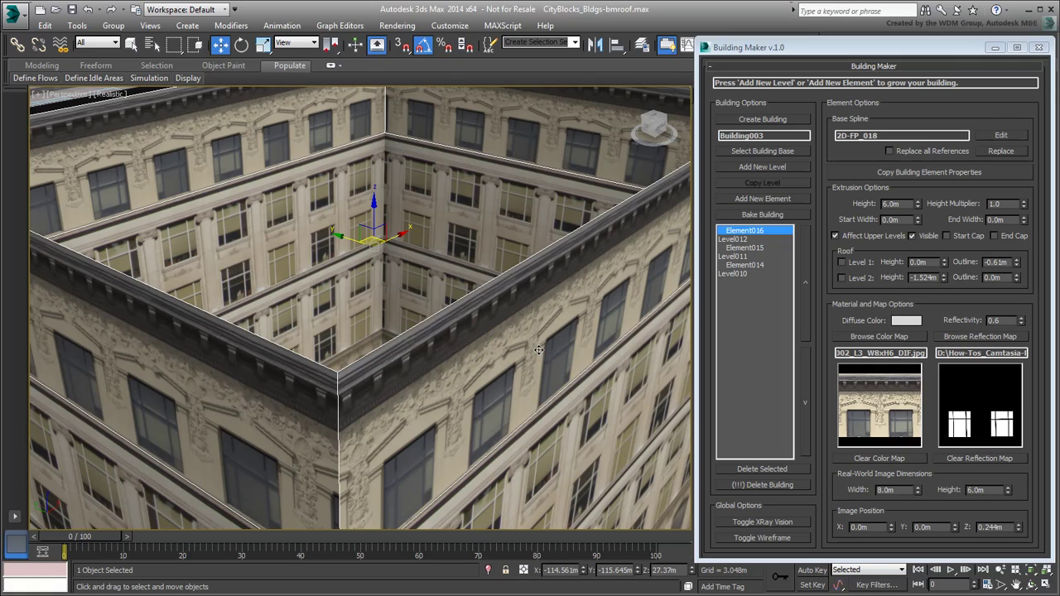
click(843, 263)
click(843, 278)
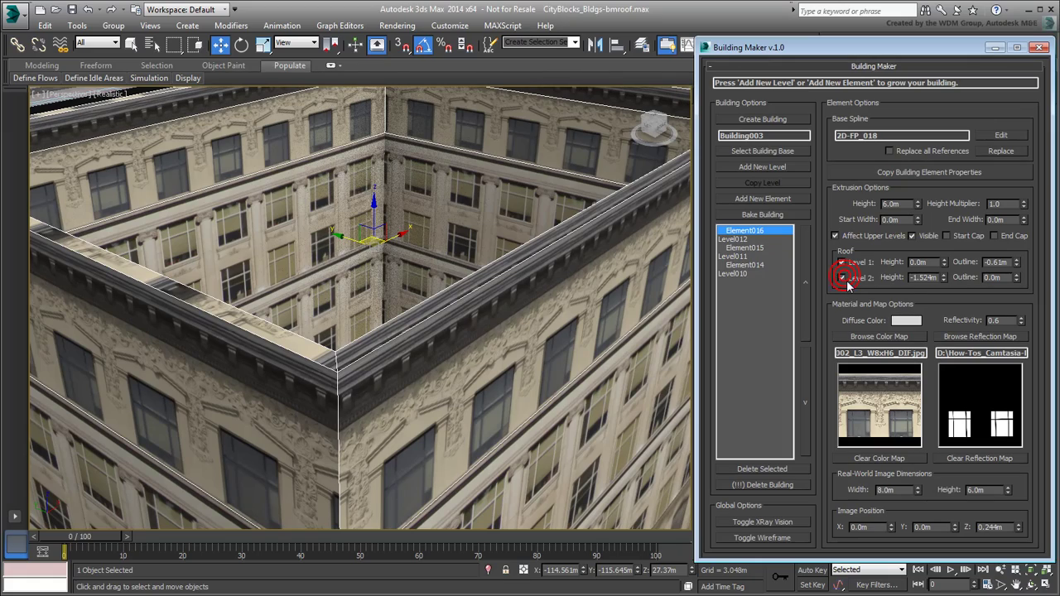
mouse_move(588, 327)
middle_down()
mouse_move(554, 358)
mouse_move(593, 328)
middle_up()
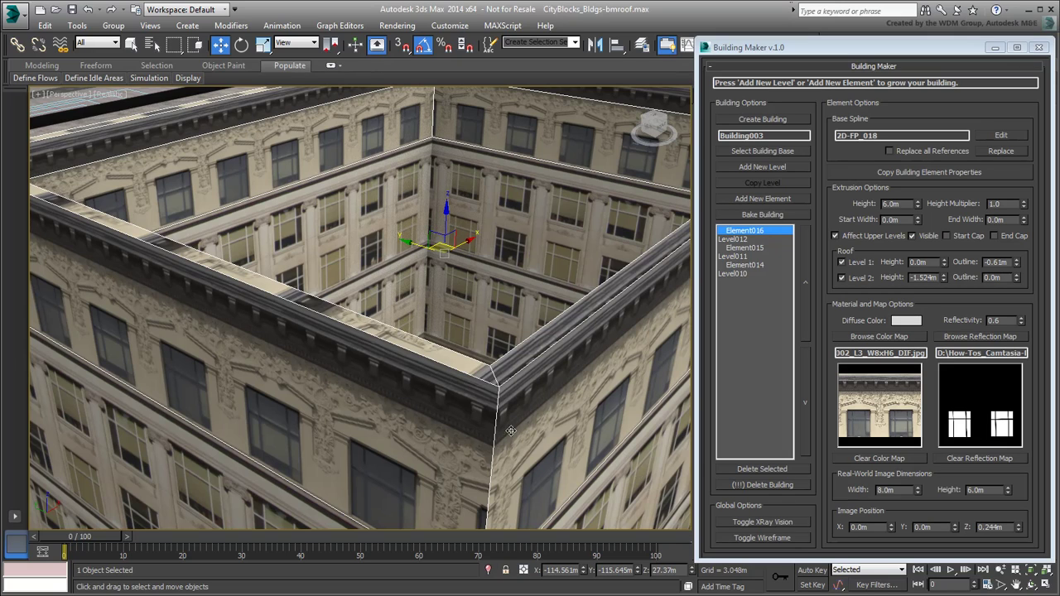
scroll(512, 428, up, 6)
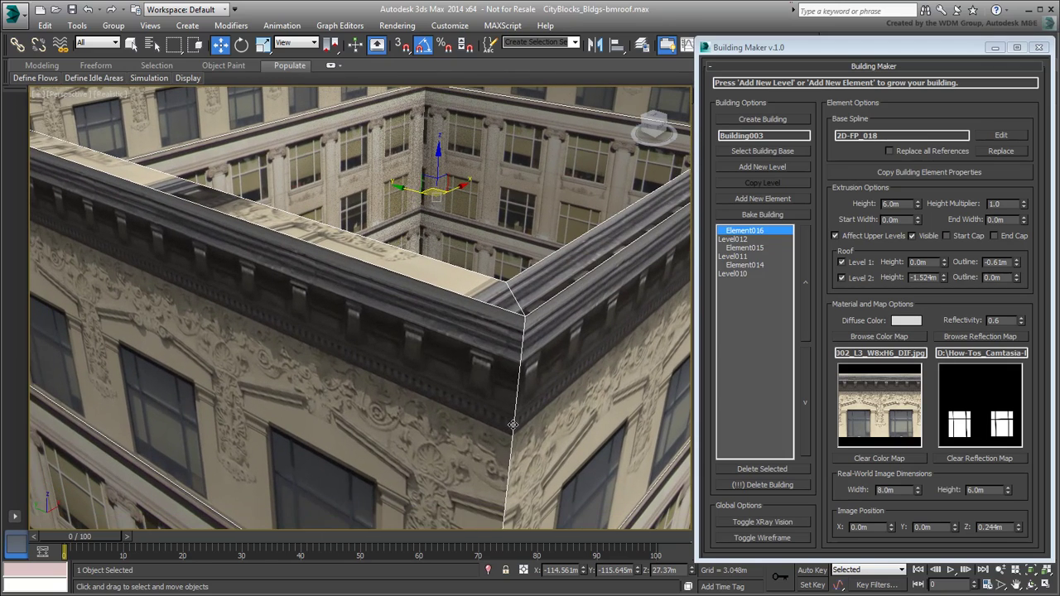
click(856, 279)
click(851, 263)
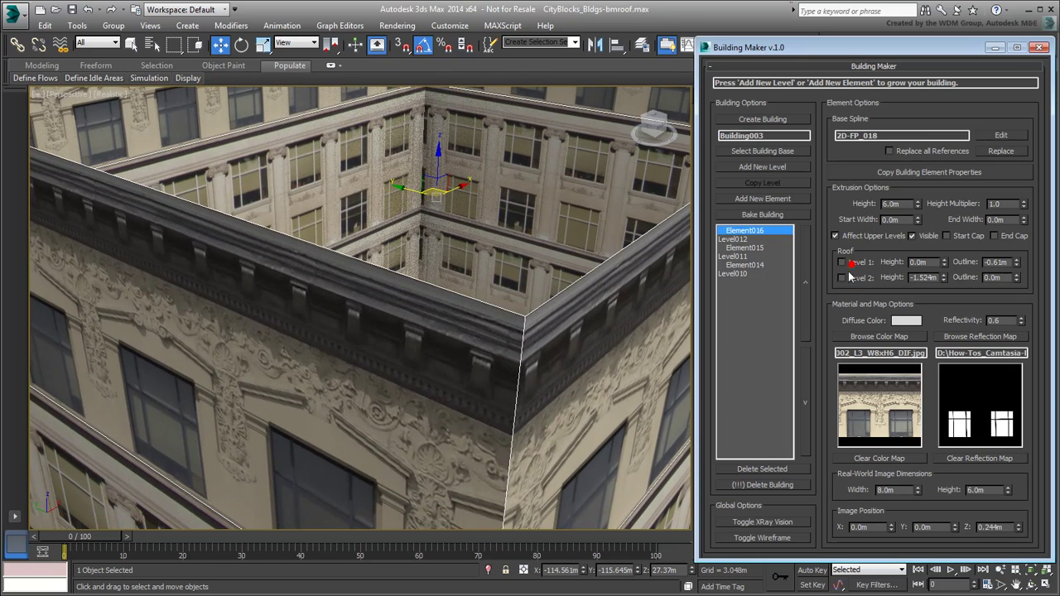
Reduce the third level's height multiplier to 0.74 to cut the dark cornice off the top of the facade.
scroll(560, 353, up, 4)
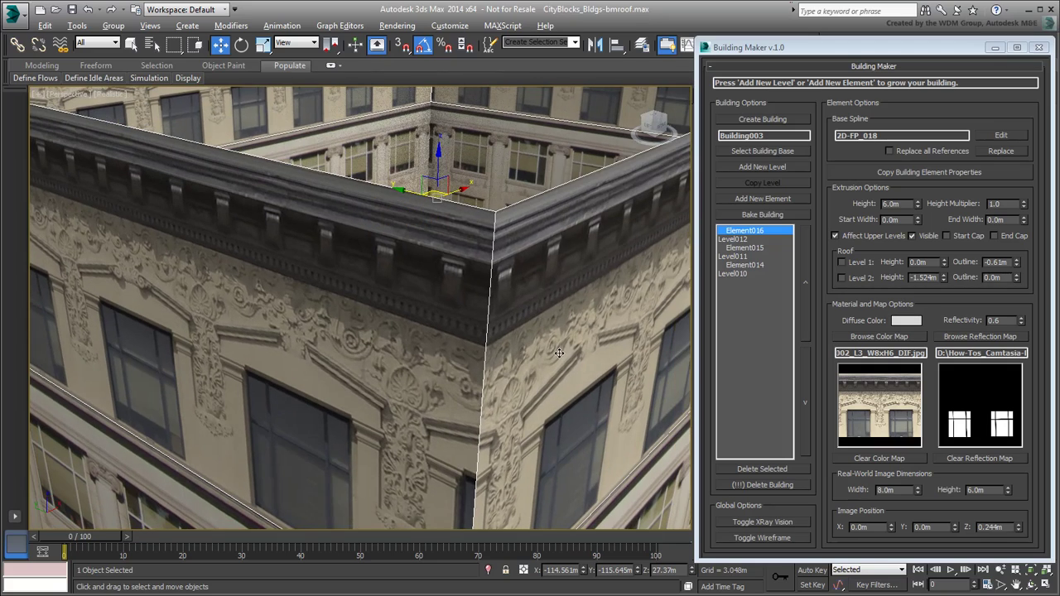
drag(1025, 204, 1026, 223)
scroll(442, 329, down, 5)
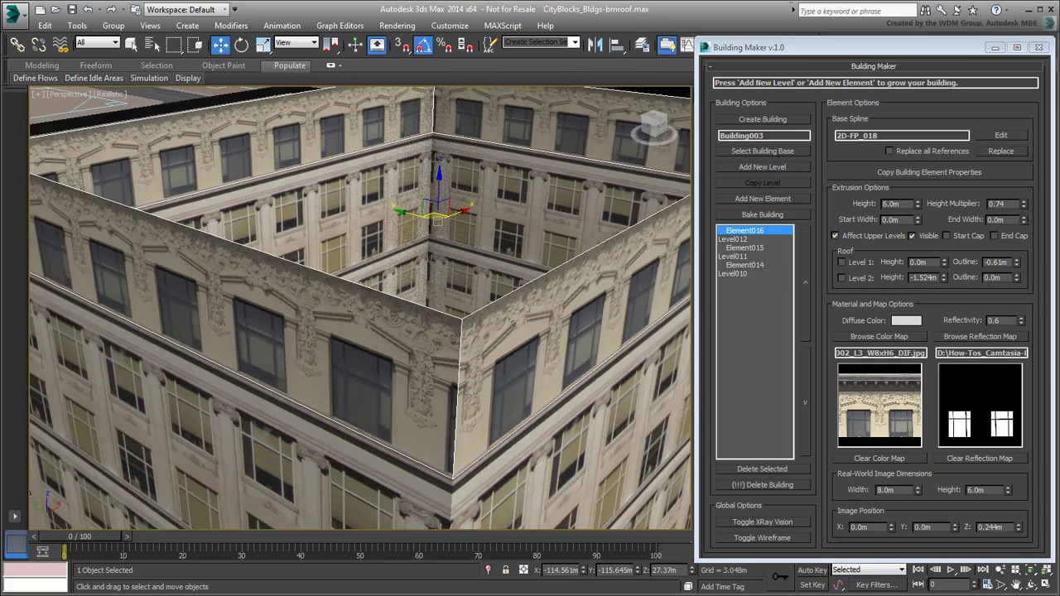
Copy the third level to stack a duplicate level on top of the building.
middle_drag(473, 325, 469, 328)
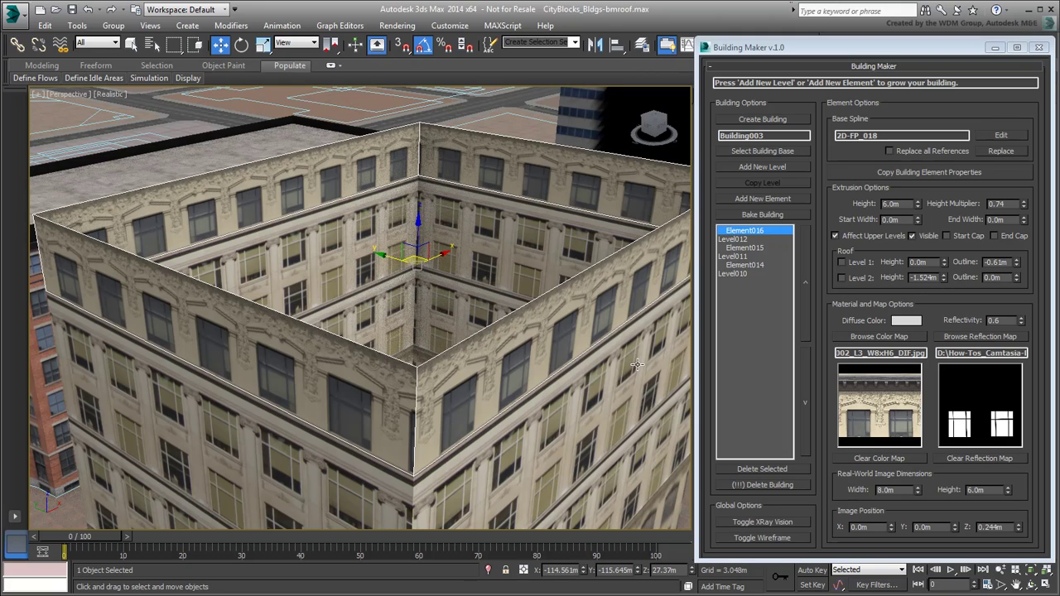
click(736, 239)
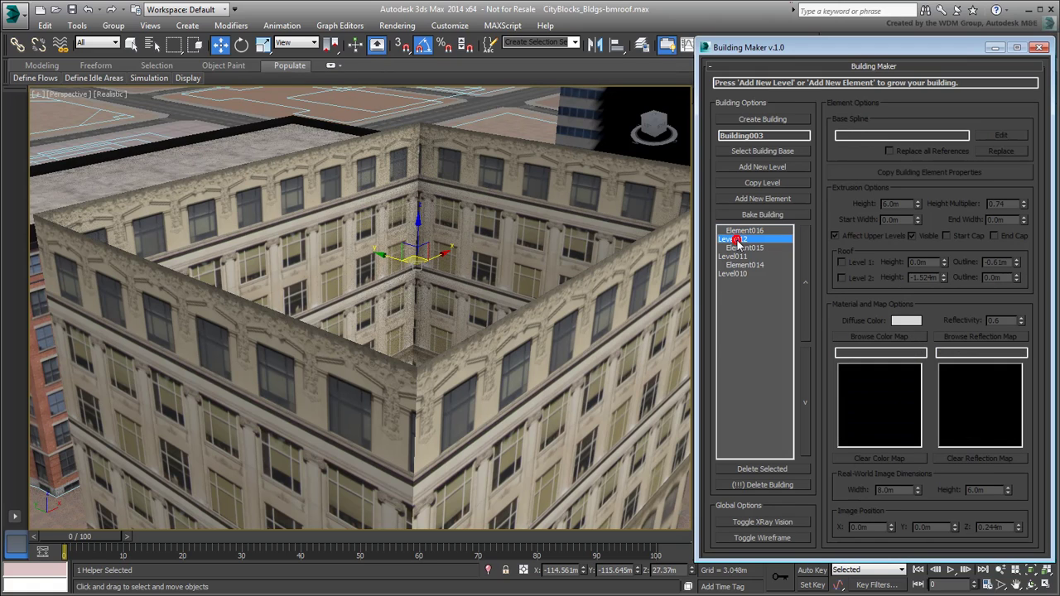
click(766, 183)
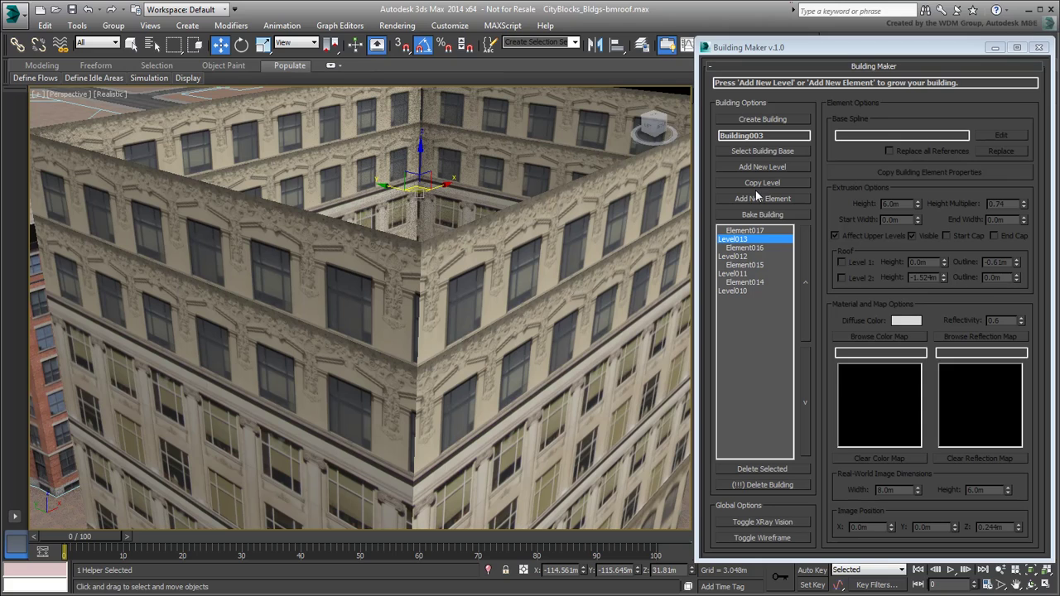
On the new top level's element, set image position Z to 1.798 m and the height multiplier to 0.24 to leave only the cornice.
click(748, 231)
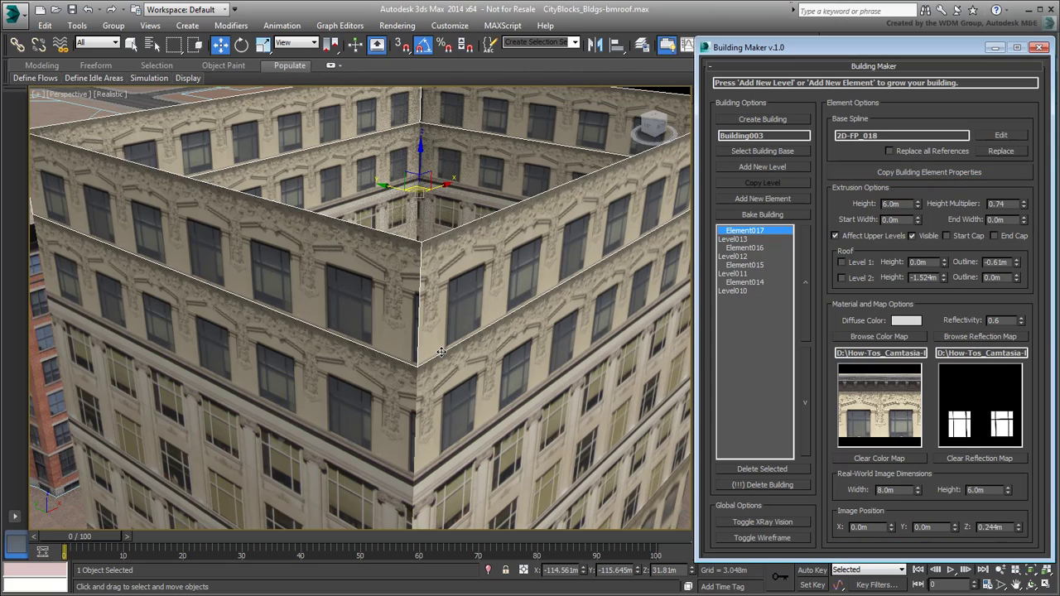
scroll(442, 352, up, 4)
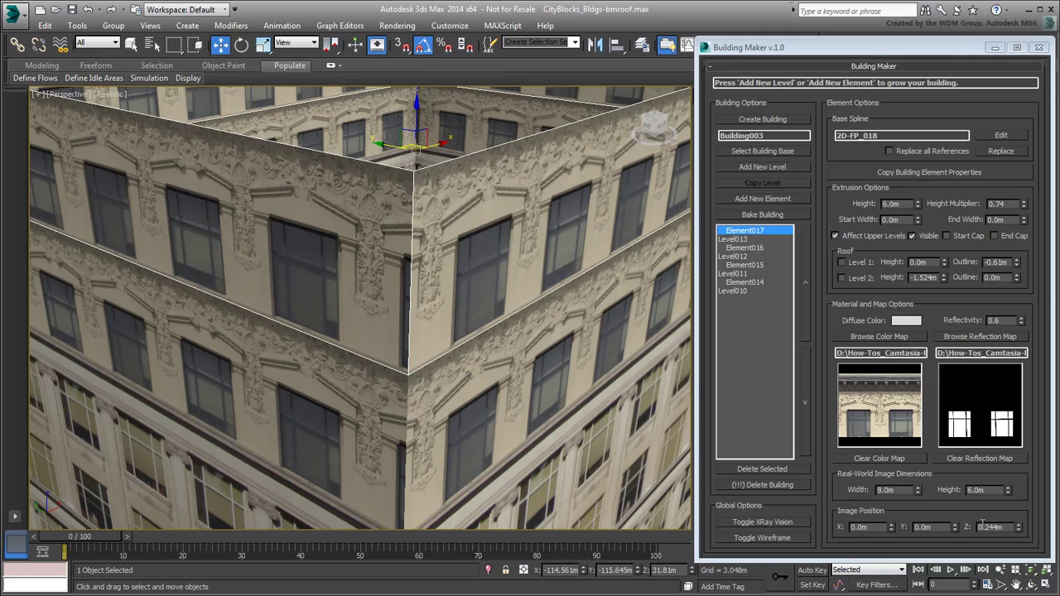
drag(1018, 530, 1019, 472)
scroll(575, 481, up, 3)
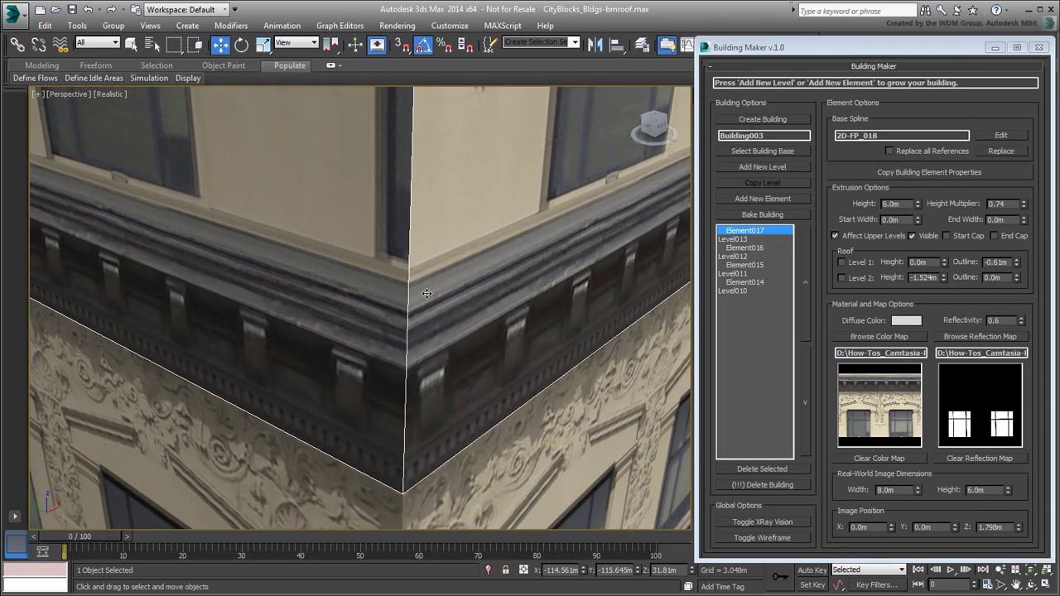
drag(1024, 204, 1025, 238)
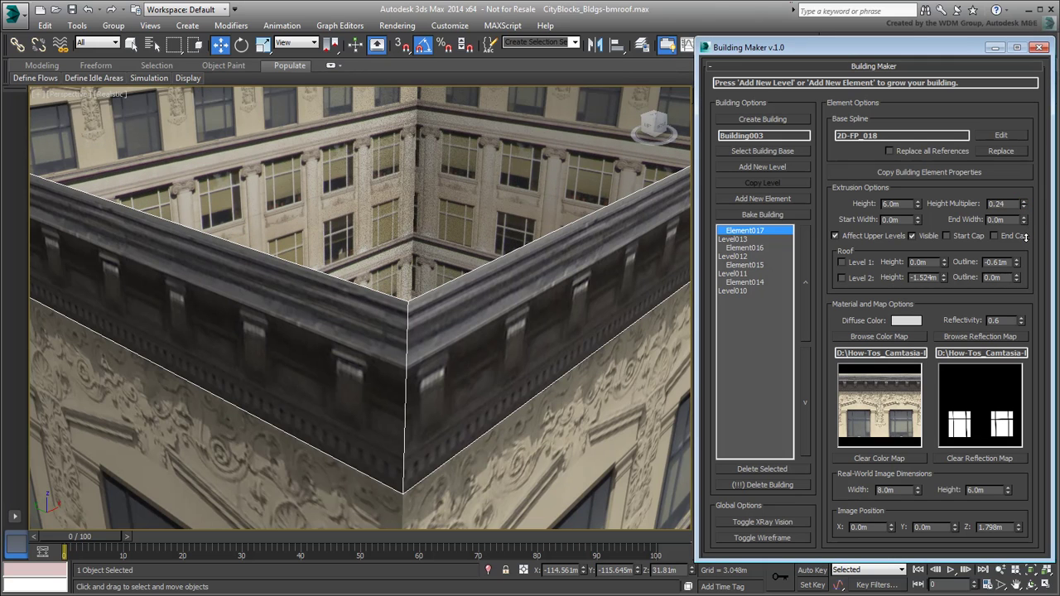
Set the cornice element's start width to 0.3 m so it projects beyond the facade.
scroll(430, 319, down, 5)
click(493, 390)
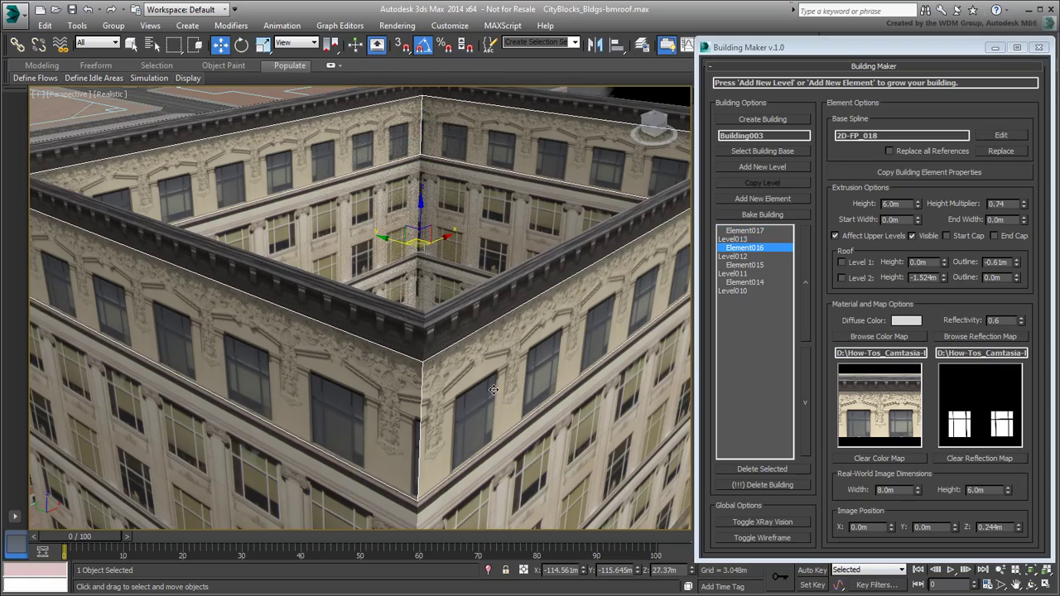
click(460, 310)
alt+middle_drag(461, 310, 486, 381)
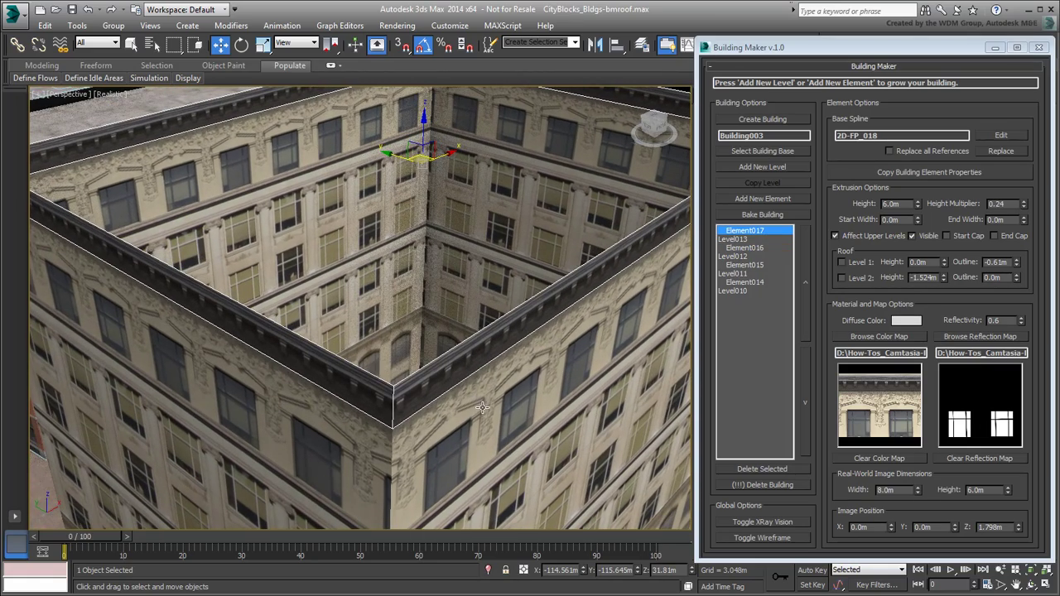
alt+middle_drag(559, 355, 542, 357)
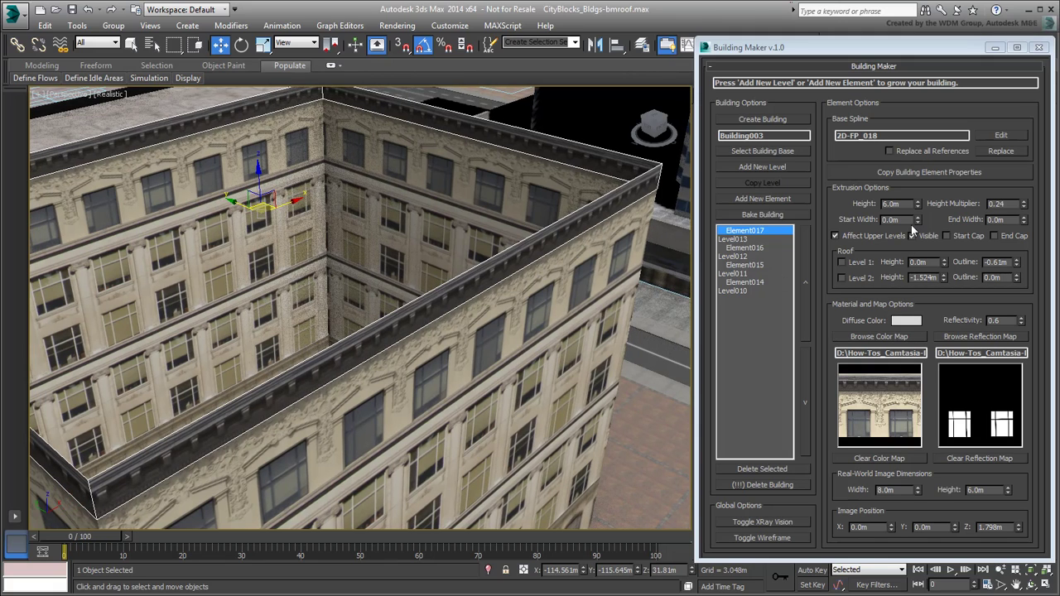
drag(917, 222, 868, 225)
text(.3)
key(Return)
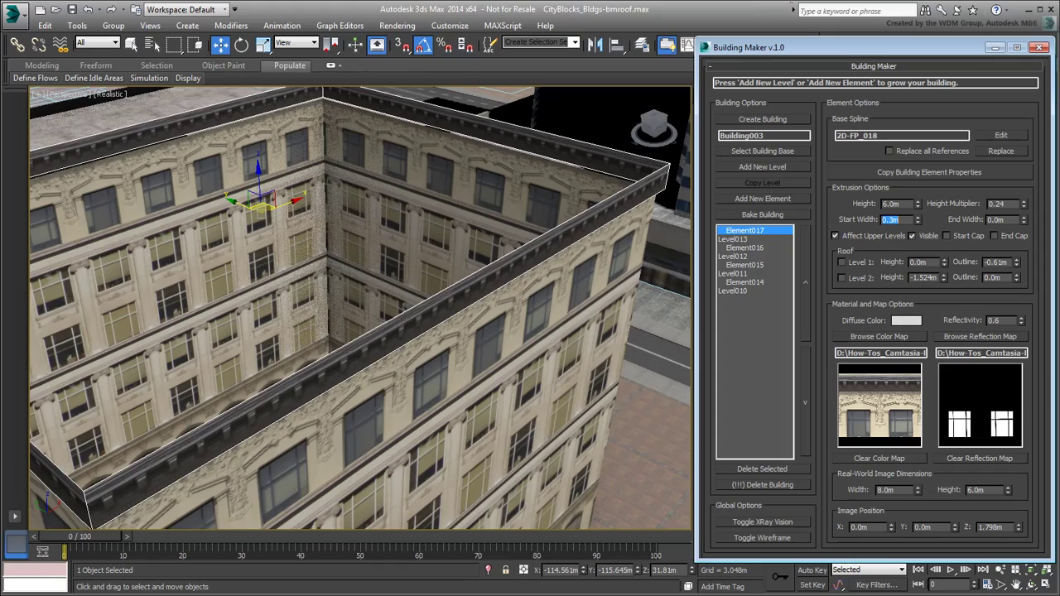
Try a start cap on the cornice element, compare the underside and roof with it on and off, and turn it off again.
alt+middle_drag(552, 204, 380, 382)
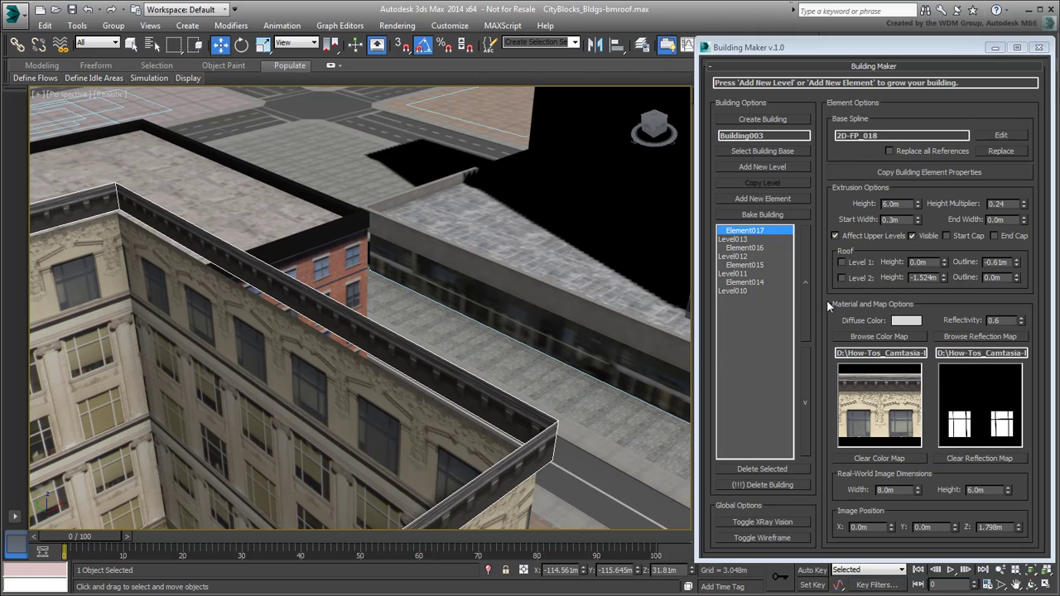
click(951, 236)
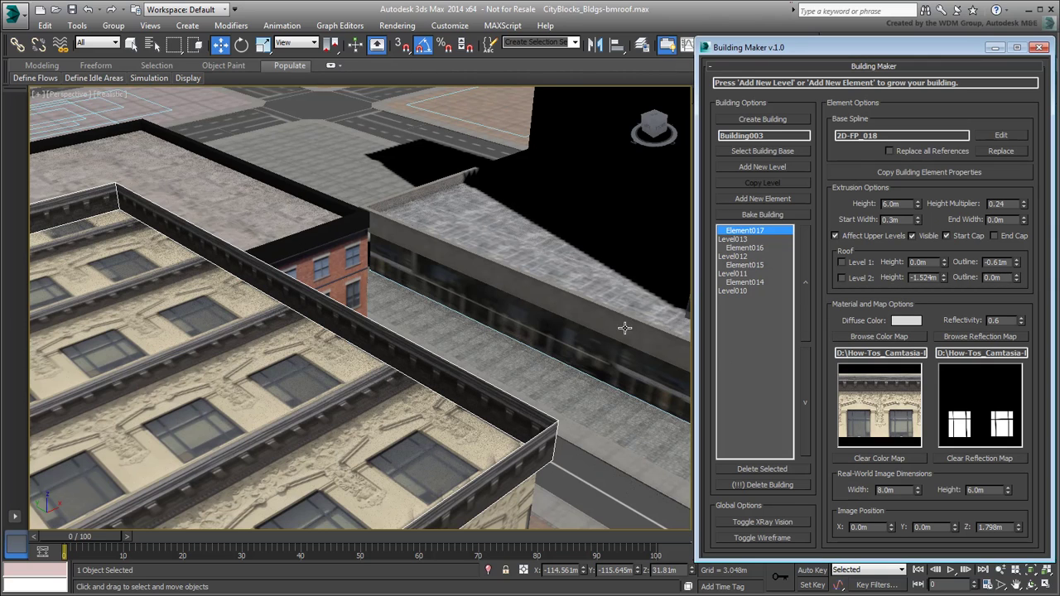
mouse_move(279, 388)
middle_down()
mouse_move(421, 308)
mouse_move(389, 259)
middle_up()
scroll(278, 345, down, 3)
mouse_move(329, 215)
middle_down()
mouse_move(369, 270)
mouse_move(392, 265)
middle_up()
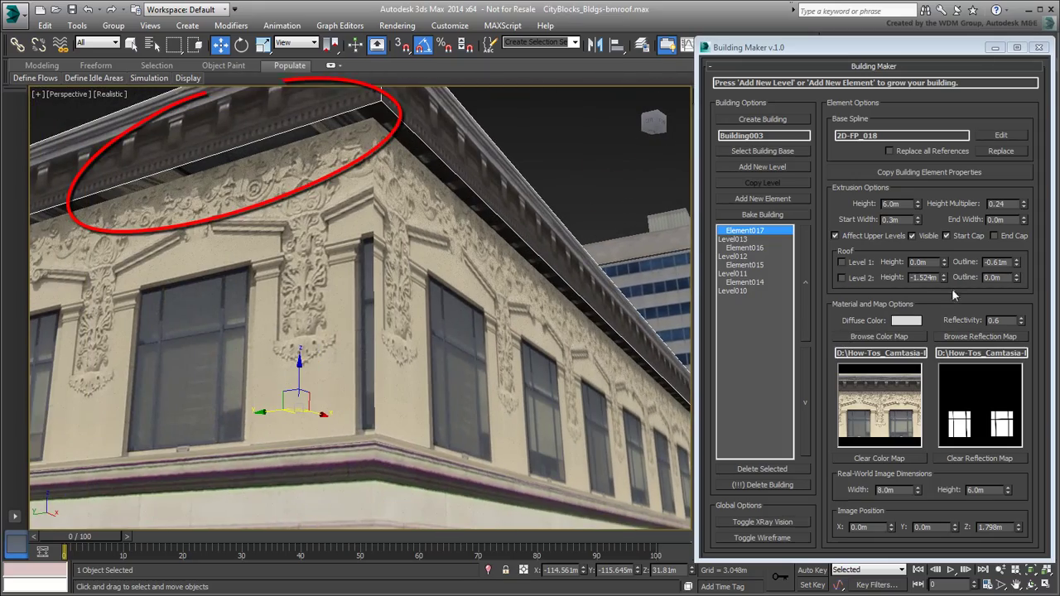
click(958, 239)
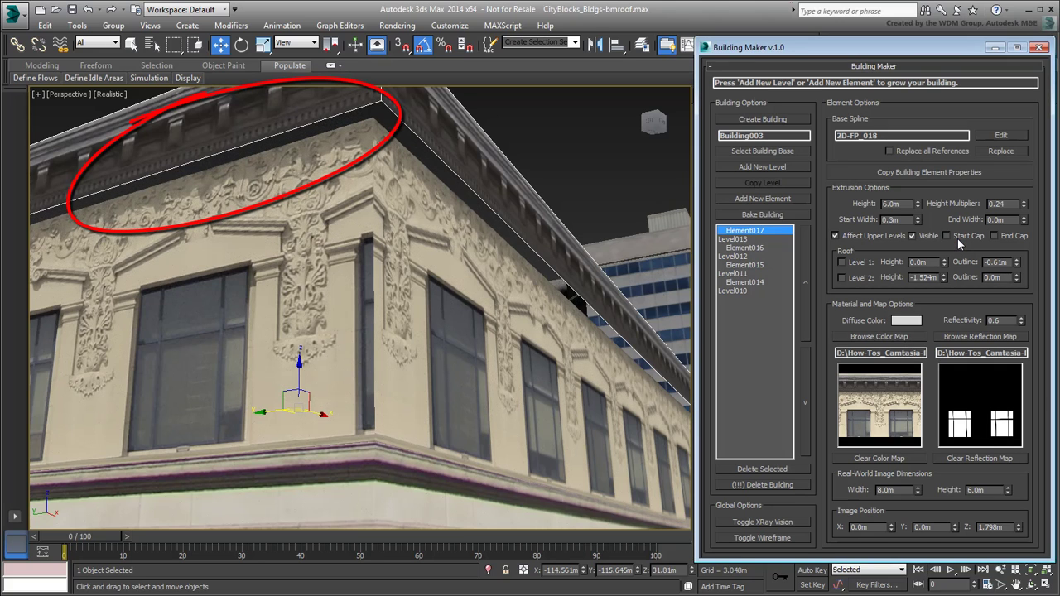
click(957, 239)
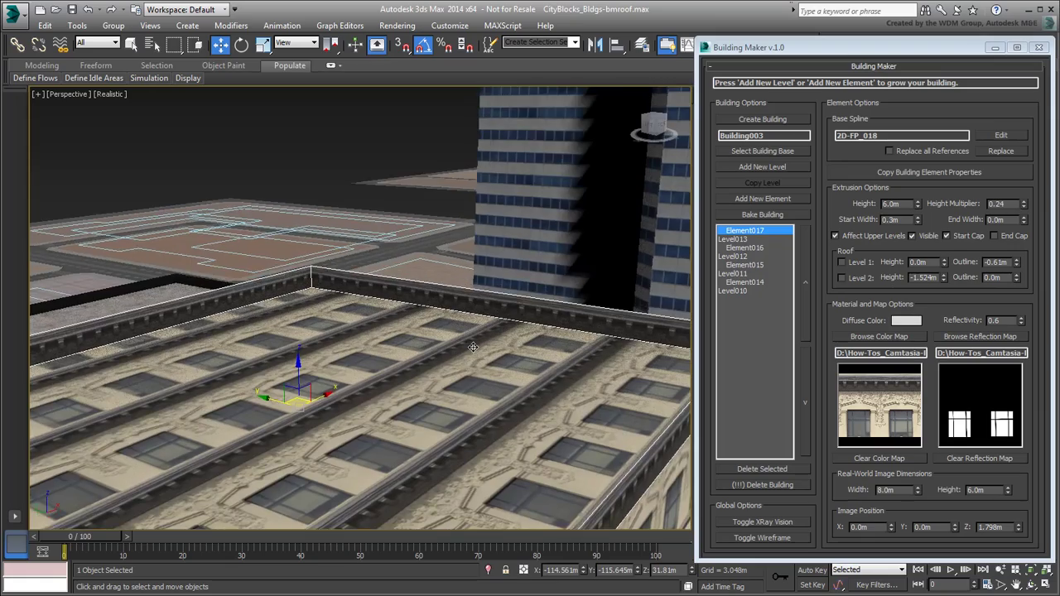
mouse_move(431, 388)
alt+middle_down()
mouse_move(446, 391)
mouse_move(391, 440)
alt+middle_up()
scroll(397, 407, up, 4)
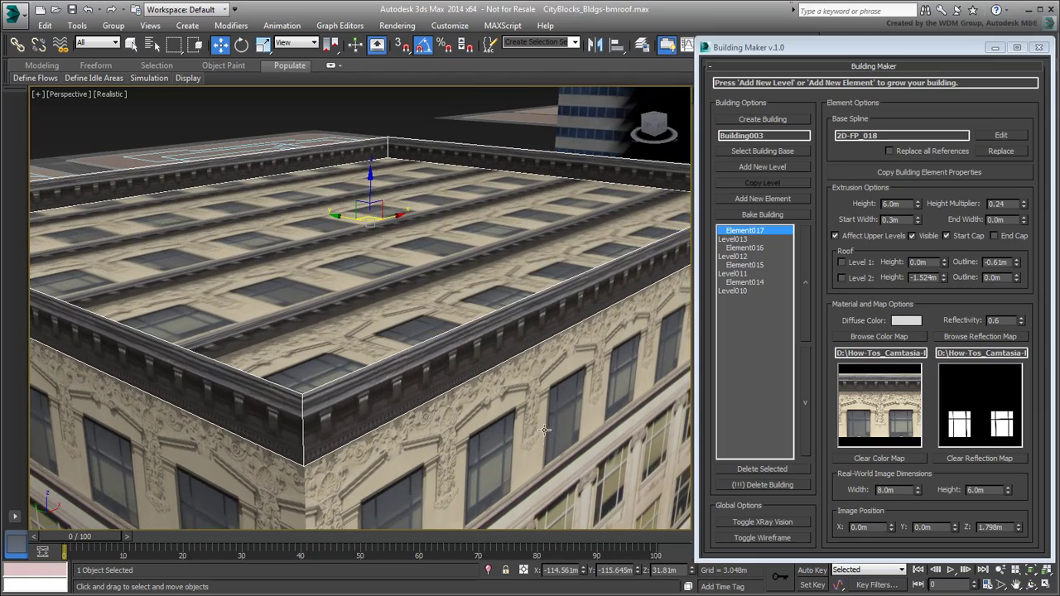
click(949, 235)
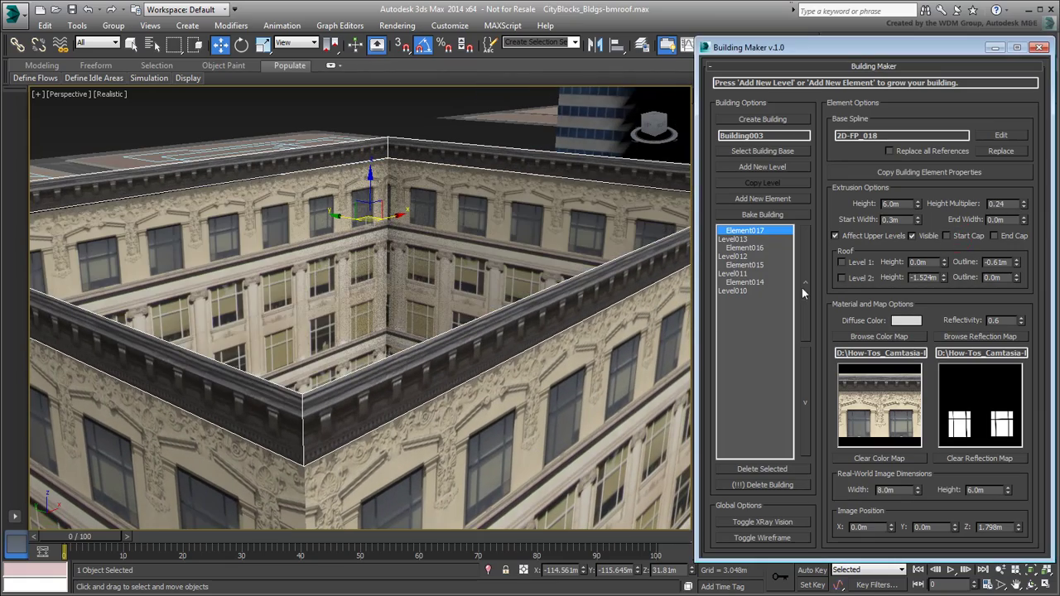
Add a new element to the cornice level from the building's footprint spline.
scroll(537, 392, up, 5)
scroll(540, 393, down, 5)
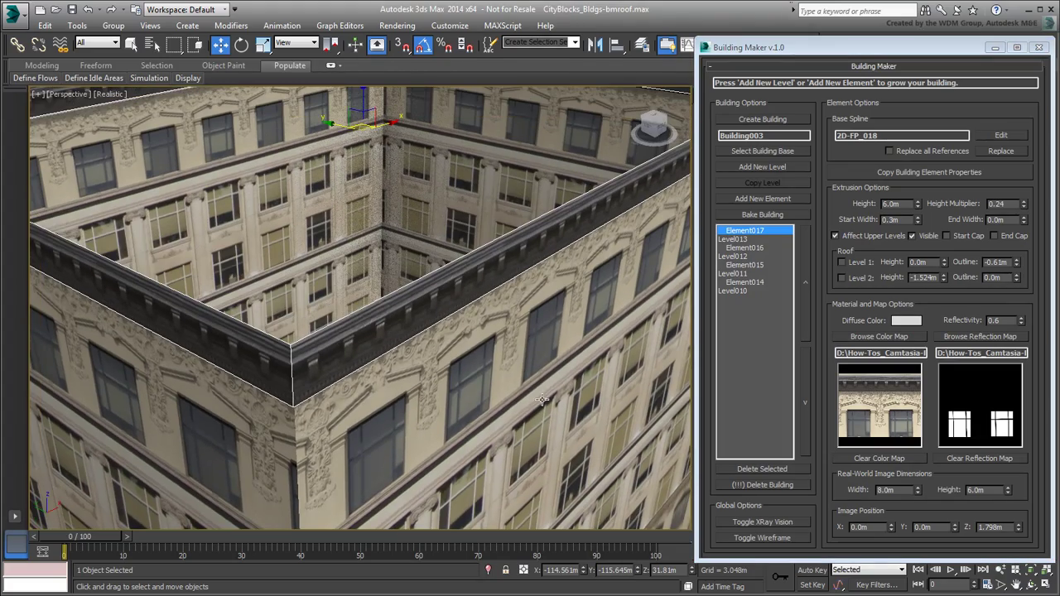
click(778, 202)
click(470, 483)
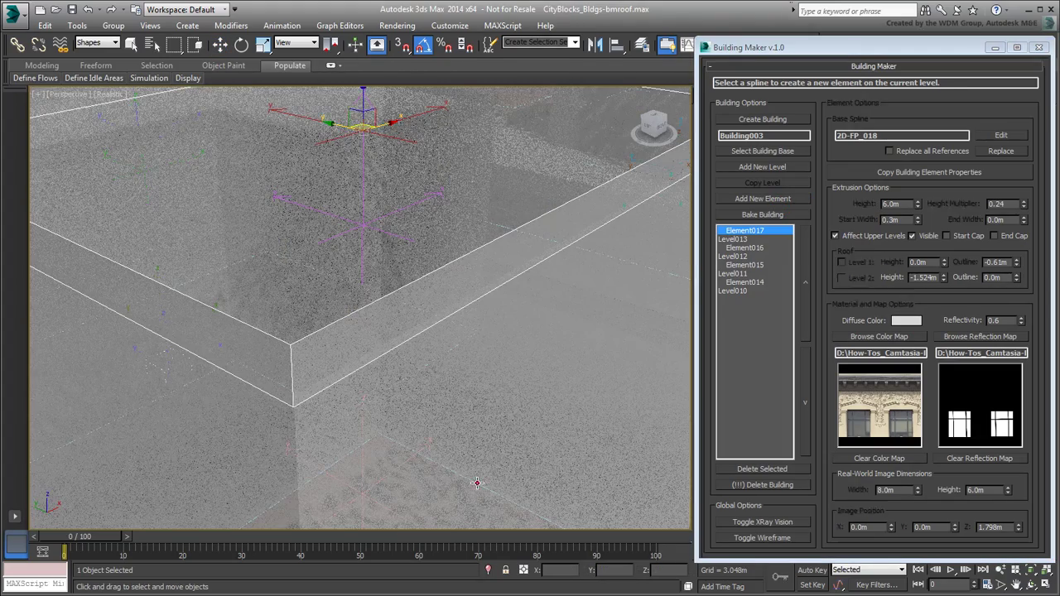
scroll(582, 271, down, 2)
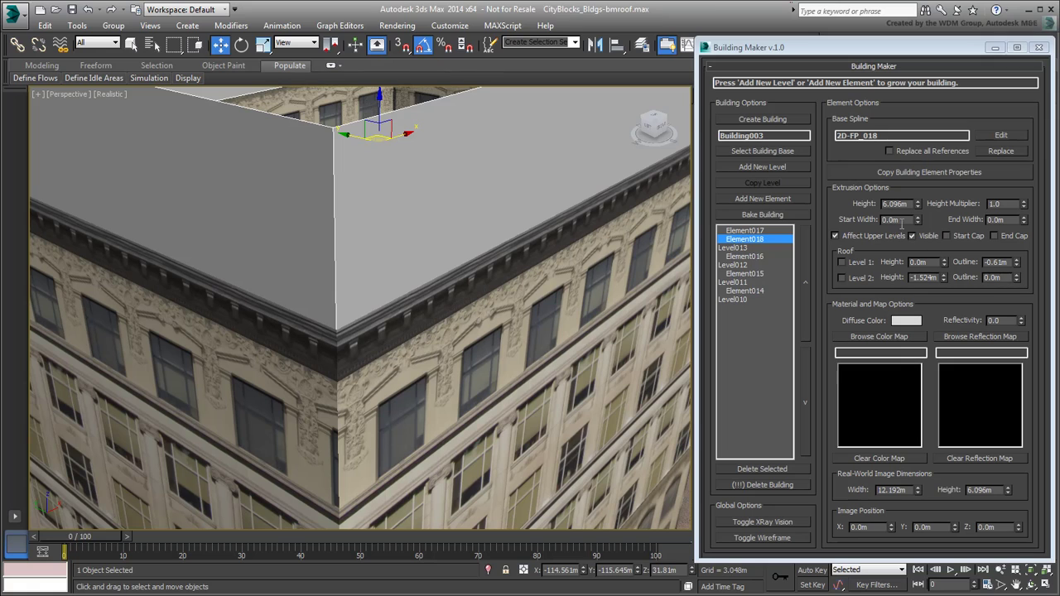
Flatten the new element into a cornice underside with a 0.3 m start width, an end cap and a height multiplier of 0.0.
drag(902, 222, 870, 221)
text(0.3)
key(Return)
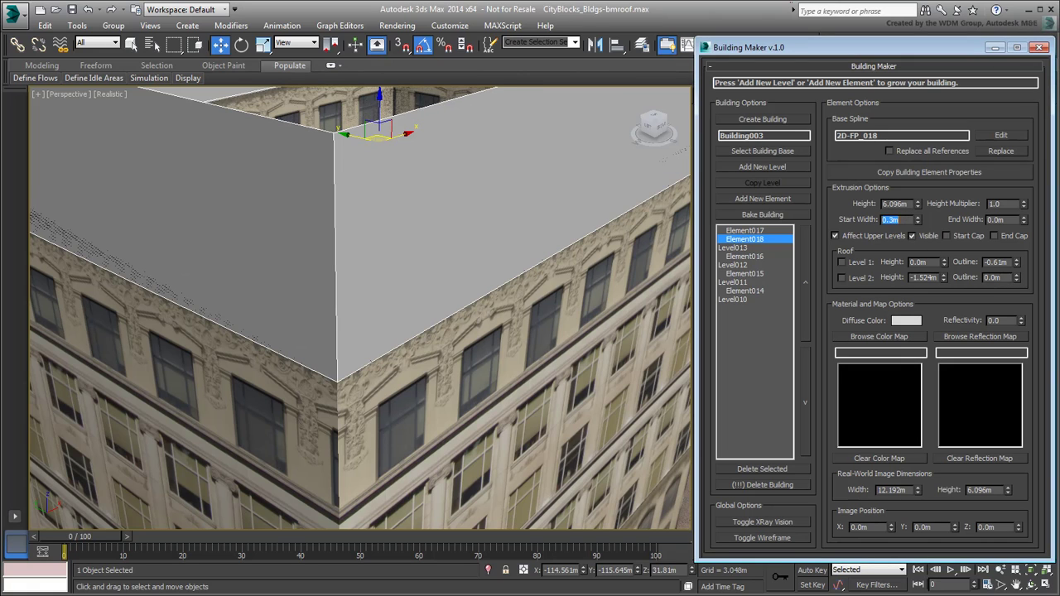
click(995, 236)
right_click(1025, 203)
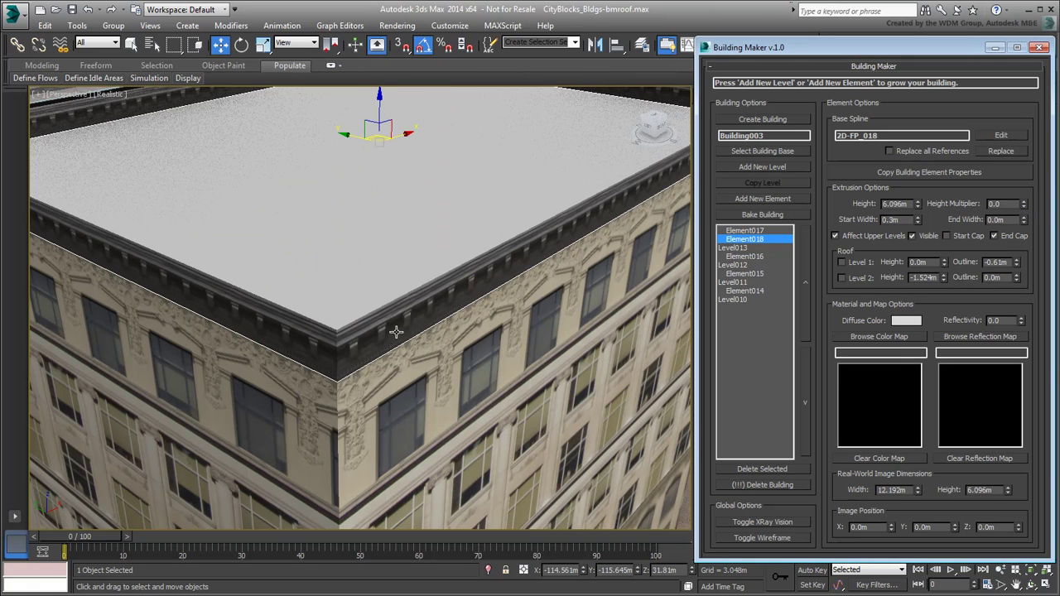
middle_drag(353, 395, 375, 324)
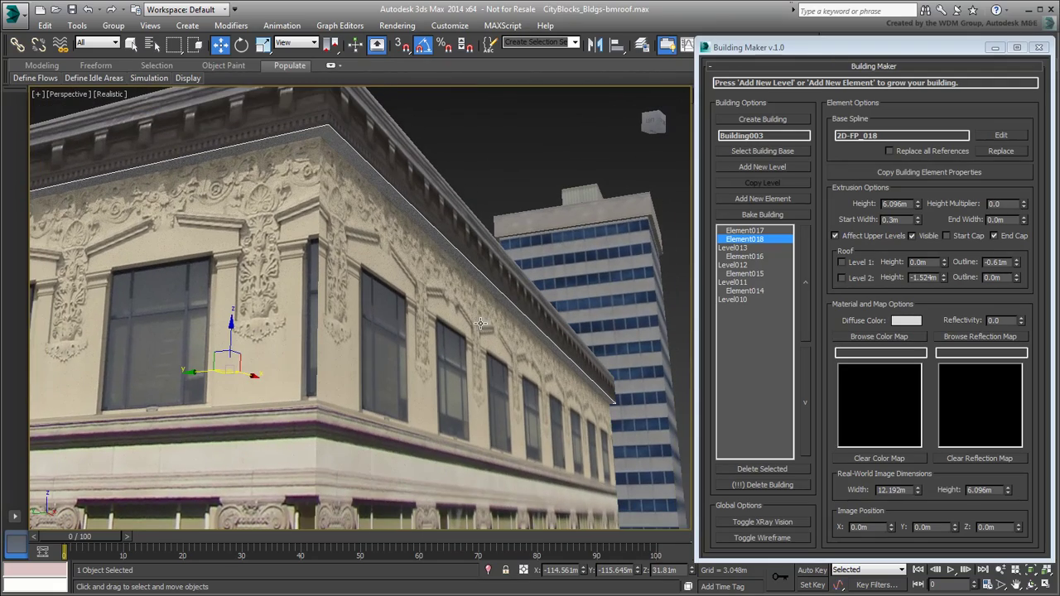
Set the flat element's diffuse color to a near-black brown sampled from the cornice (red 0.051, green 0.047, blue 0.039).
click(903, 323)
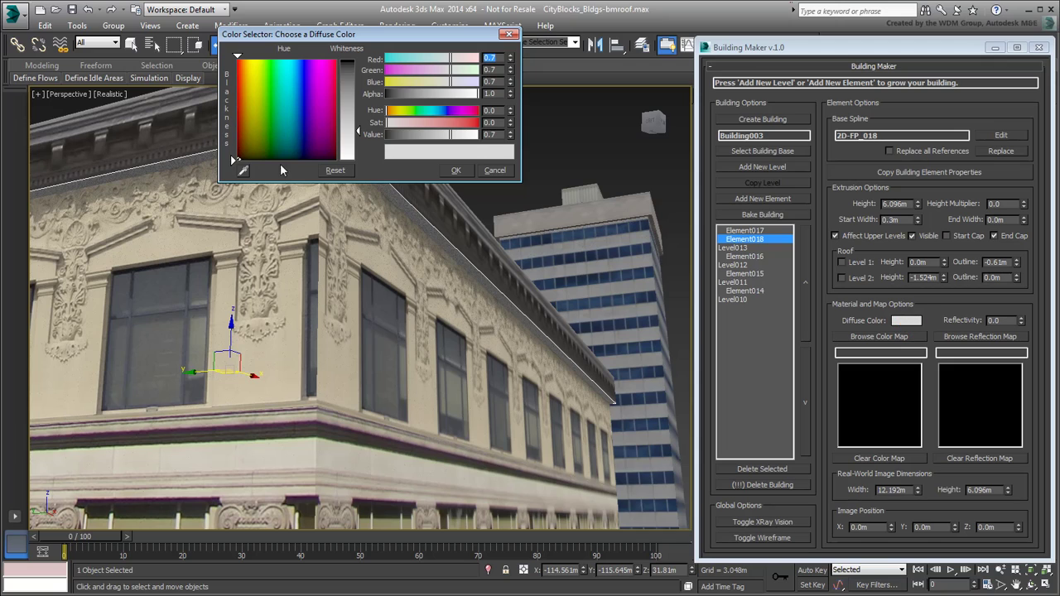
drag(241, 168, 166, 141)
click(172, 146)
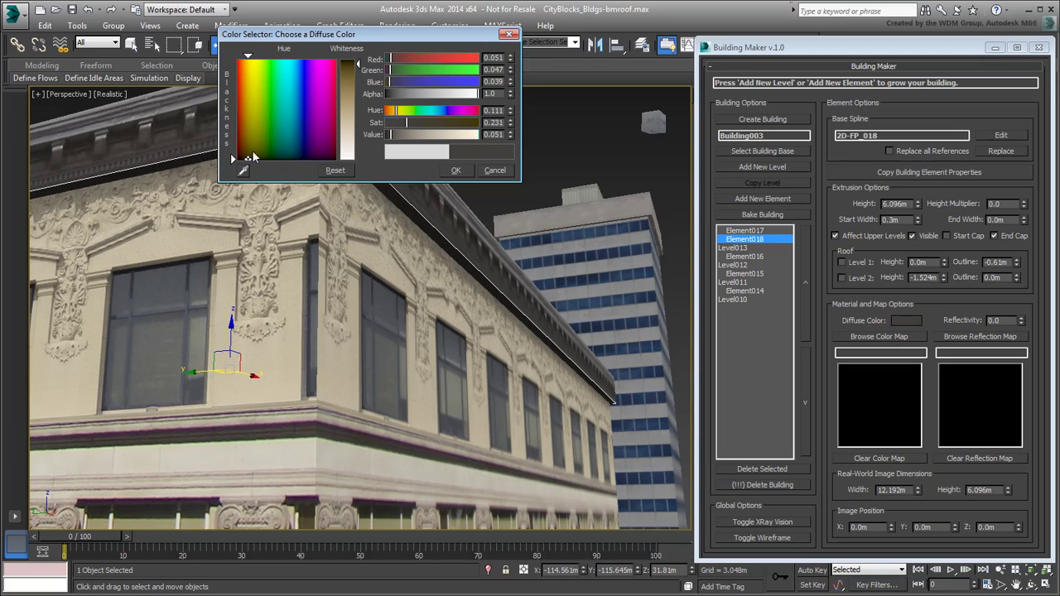
click(456, 173)
alt+middle_drag(430, 266, 395, 345)
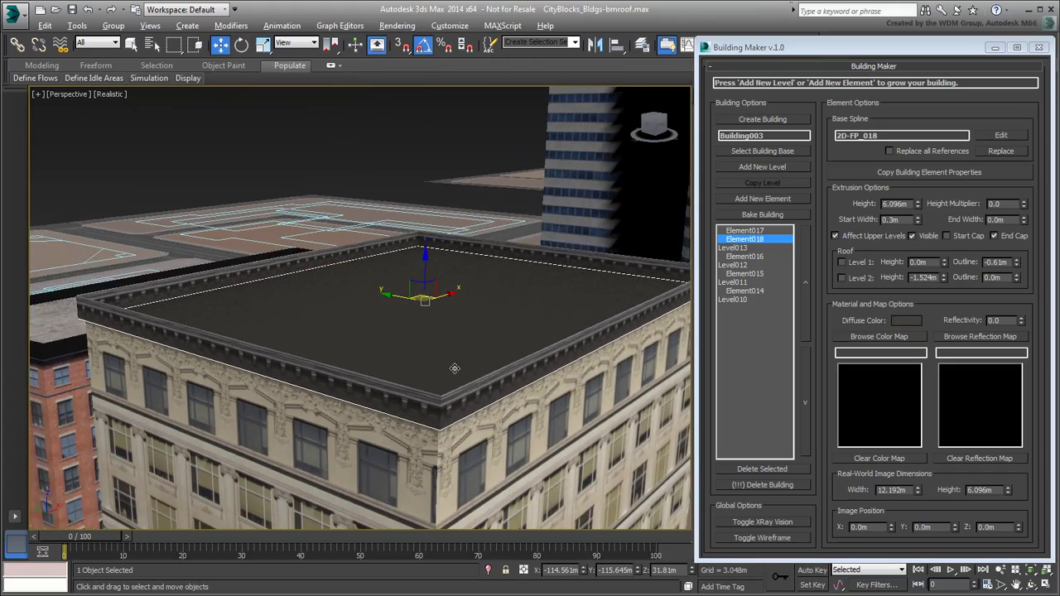
scroll(447, 377, up, 3)
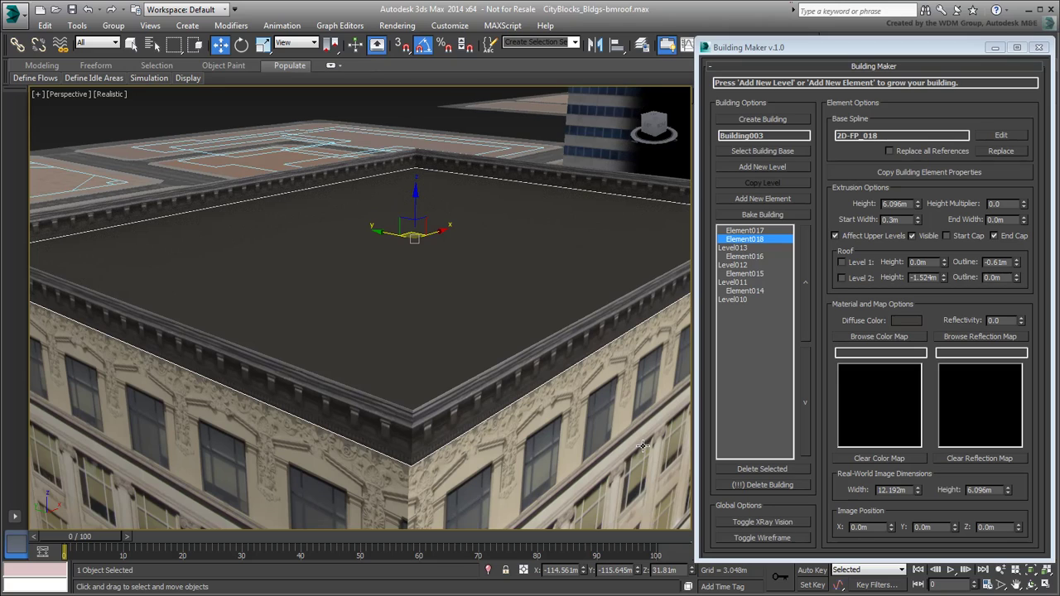
Add another element to the cornice level from the same footprint spline.
click(618, 321)
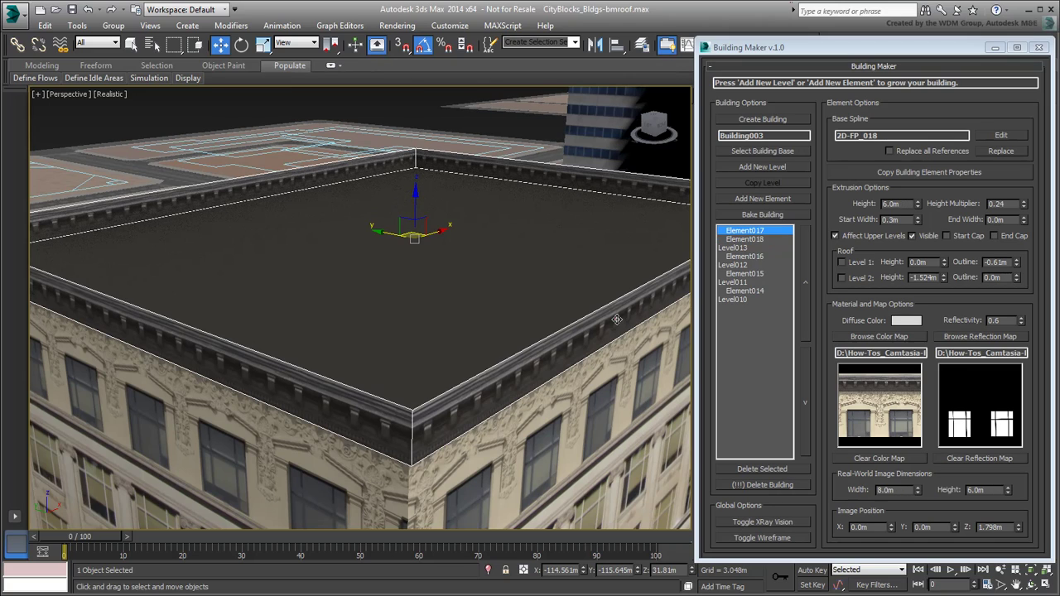
click(763, 200)
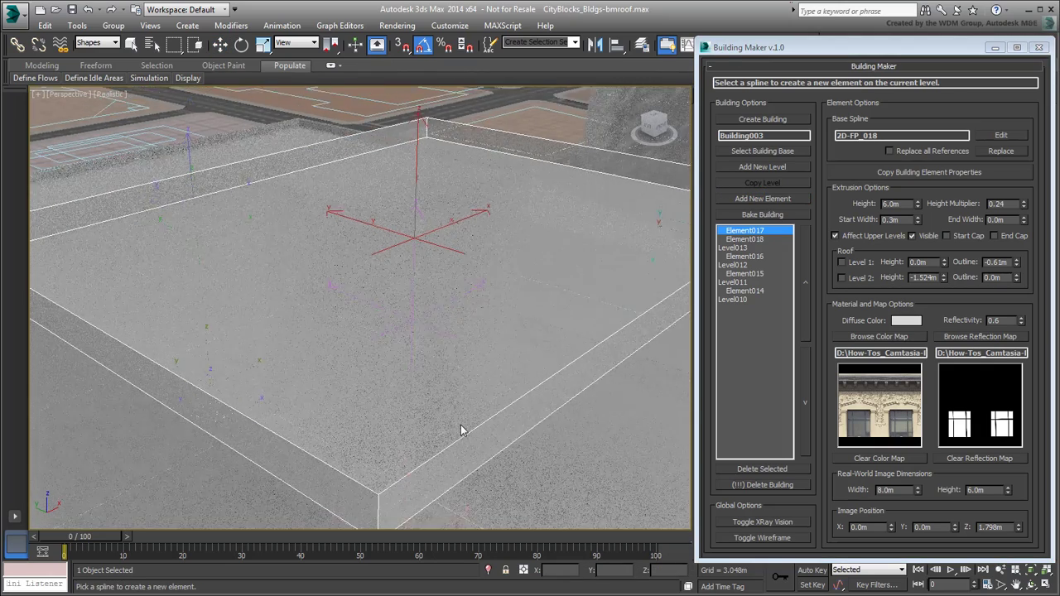
click(447, 427)
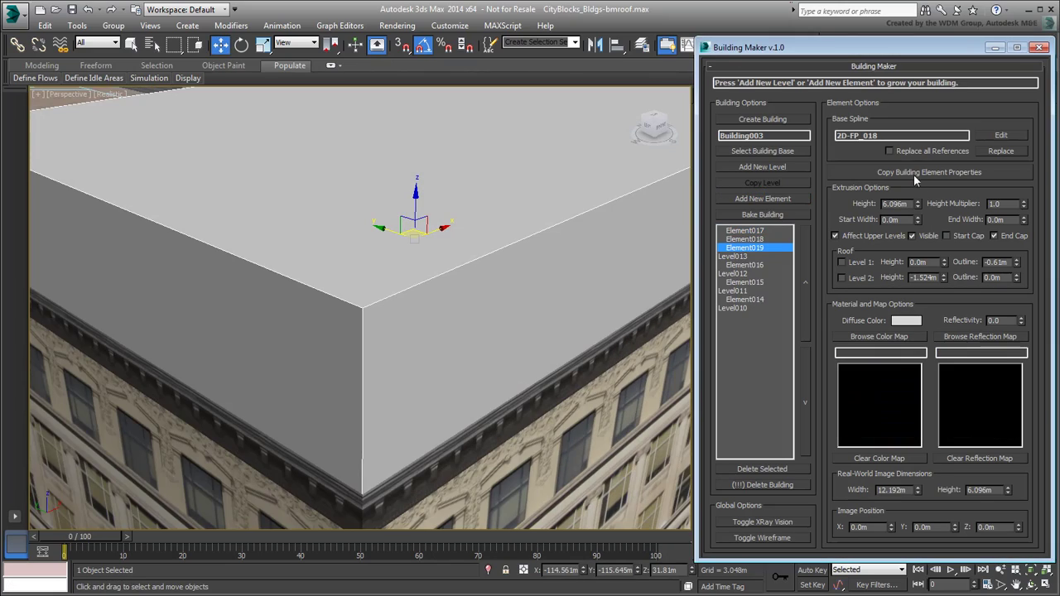
Copy the cornice element's properties onto the newest element, and clear its color and reflection maps.
click(915, 173)
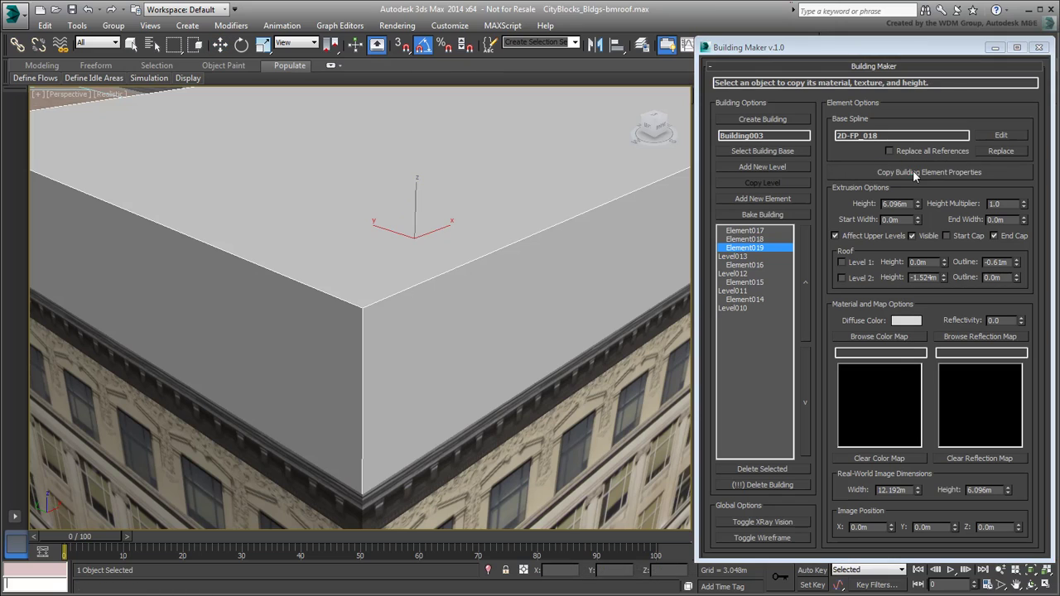
click(572, 373)
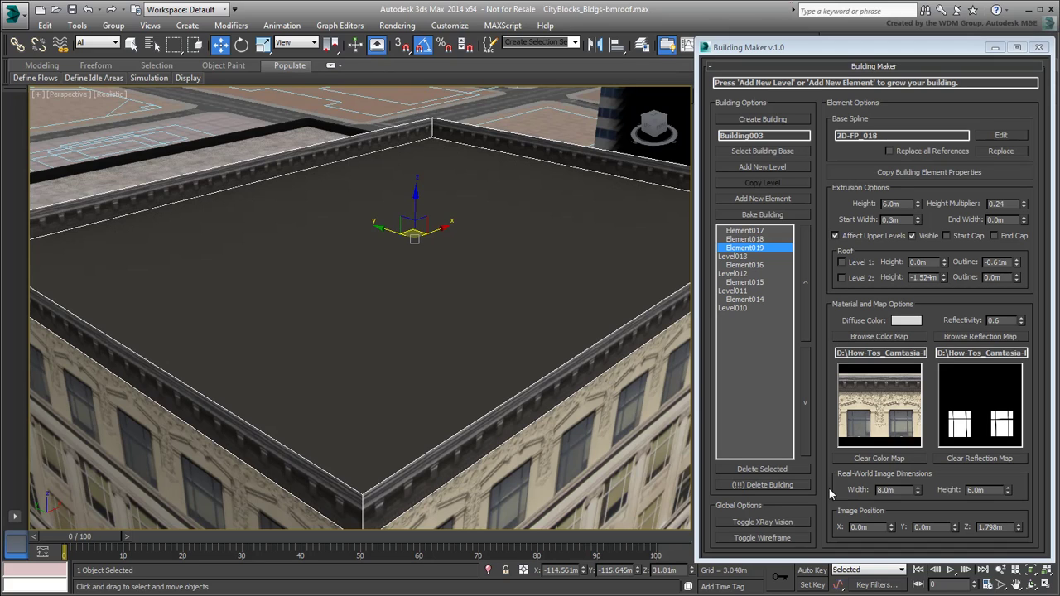
click(880, 458)
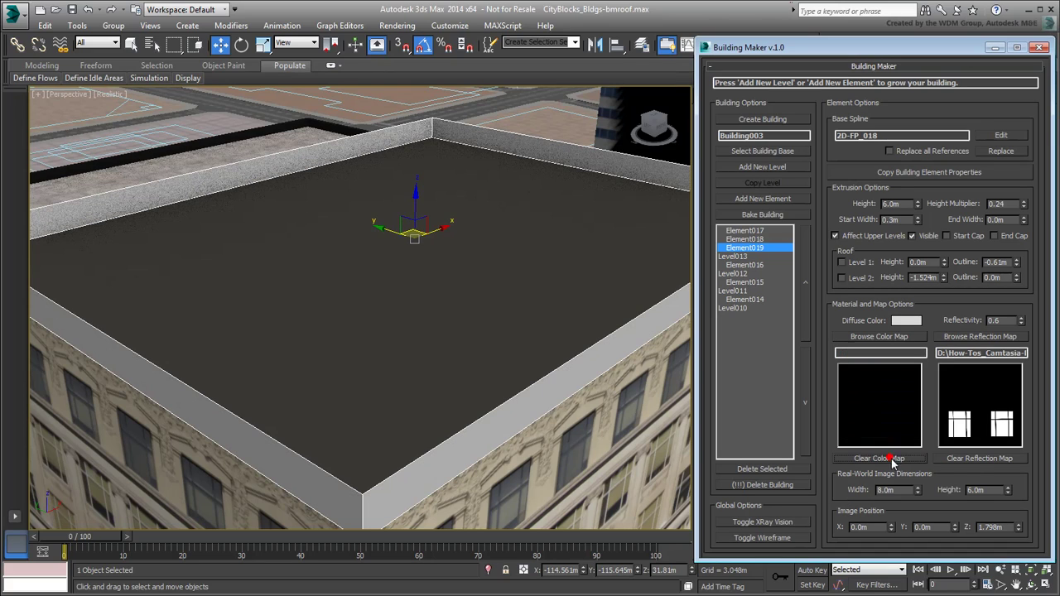
click(981, 458)
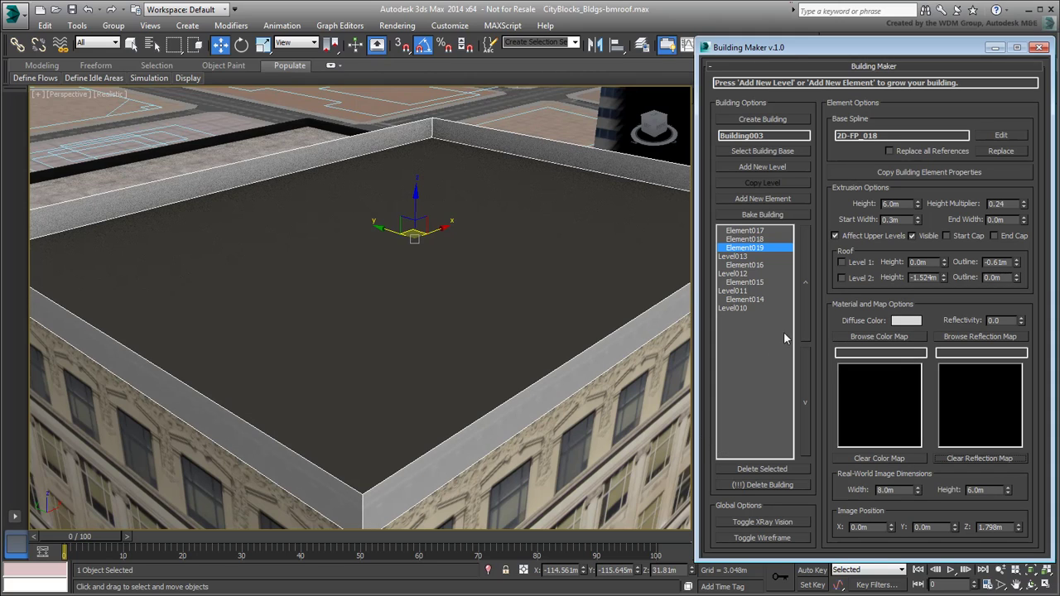
Set the newest cornice element's start width to 0.0 m and enable roof level 1 with a 0.3 m outline.
click(918, 222)
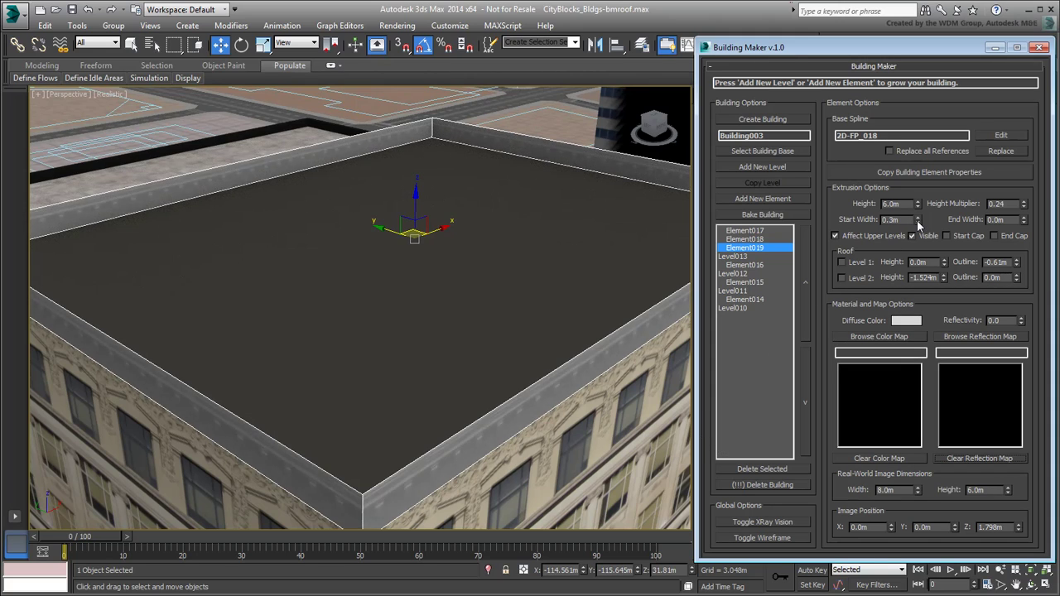
middle_drag(441, 445, 396, 441)
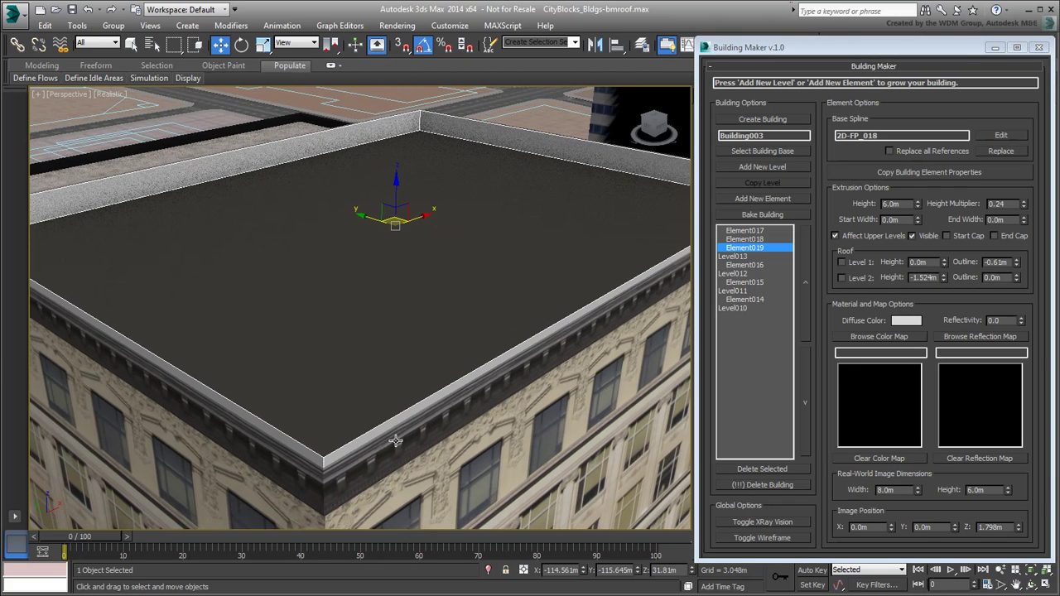
click(852, 265)
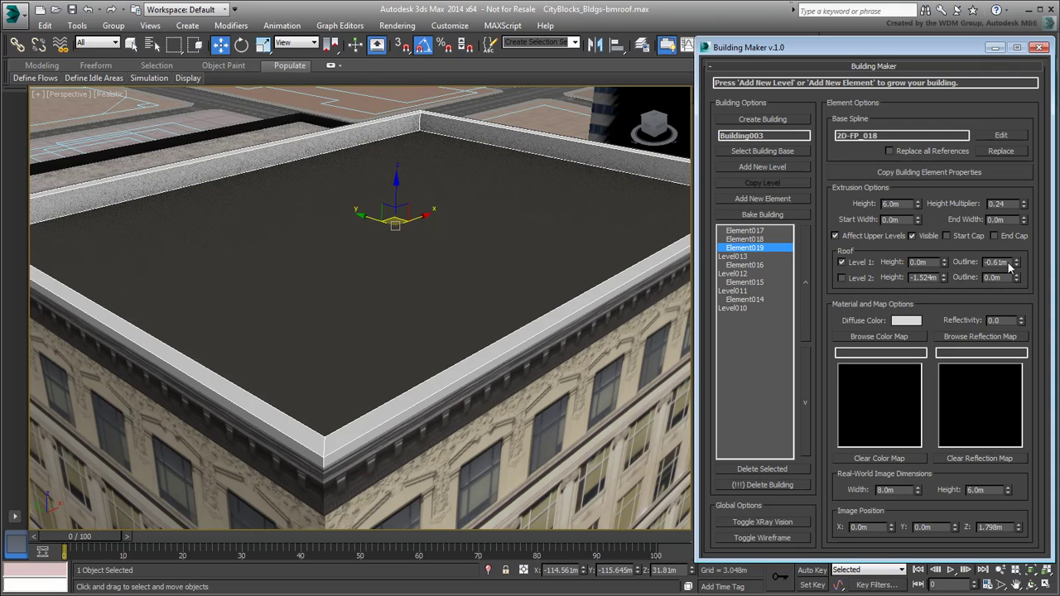
drag(1011, 263, 980, 265)
text(0.3)
key(Return)
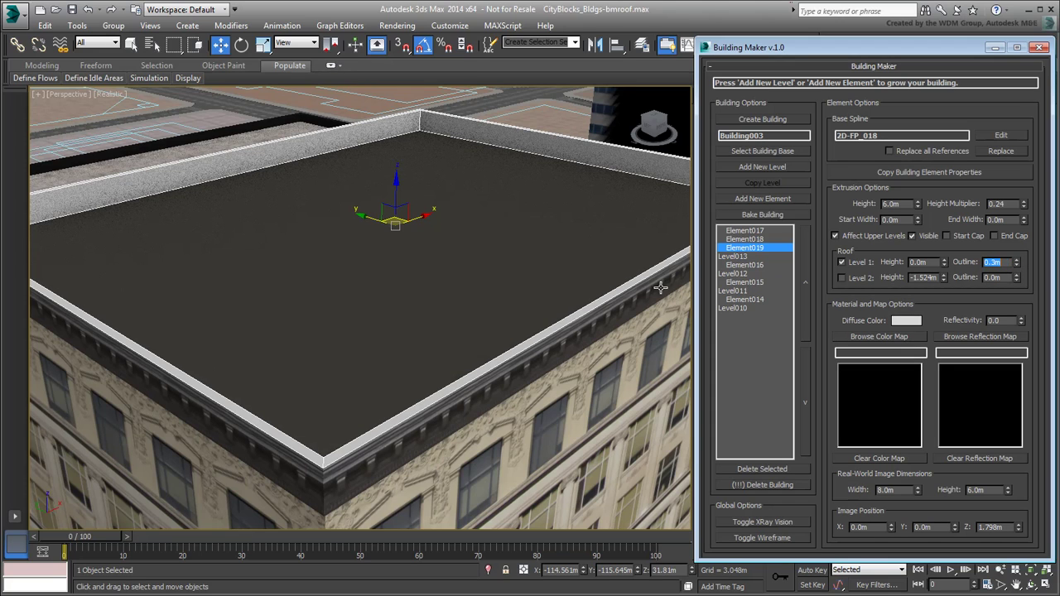
Set the parapet element's diffuse color to a near-black sampled from the cornice (red 0.055, green 0.047, blue 0.051).
middle_drag(561, 341, 531, 351)
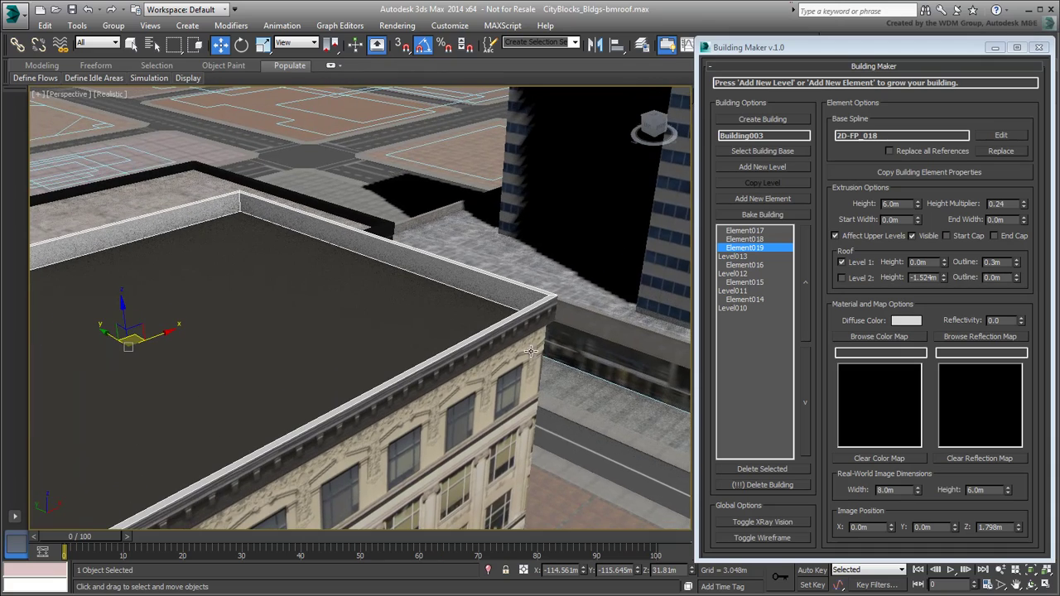
scroll(544, 326, up, 5)
middle_drag(538, 313, 536, 323)
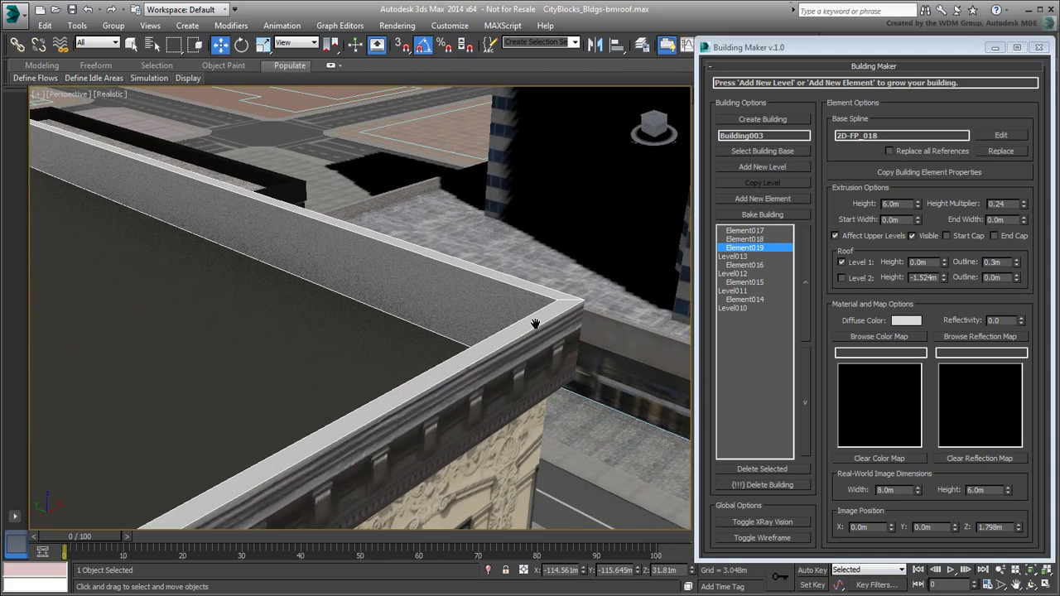
click(906, 321)
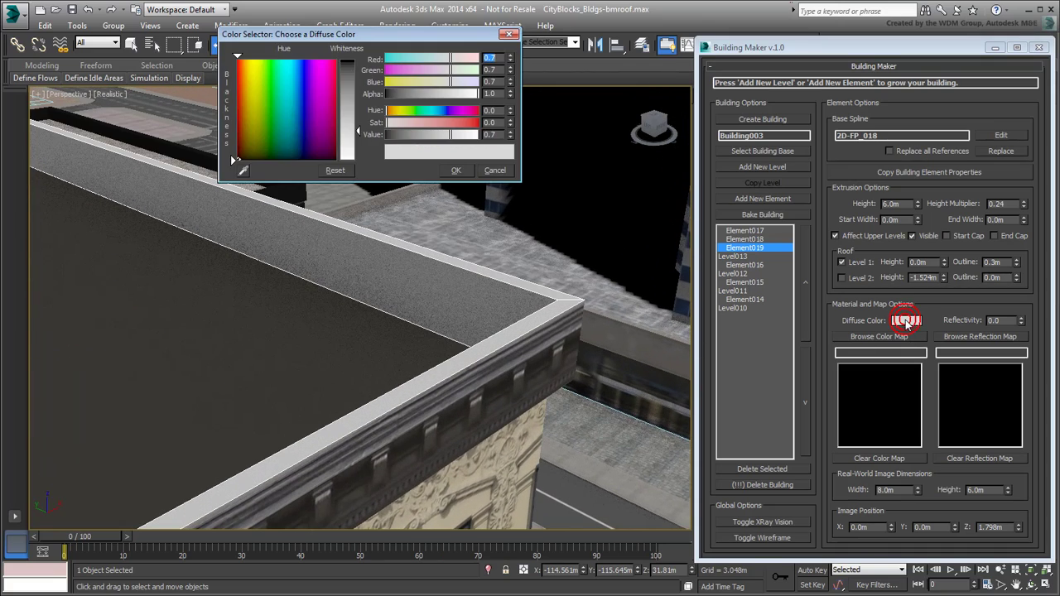
click(243, 171)
click(479, 374)
mouse_move(479, 374)
mouse_down()
mouse_move(497, 383)
mouse_move(490, 360)
mouse_move(489, 370)
mouse_up()
right_click(498, 378)
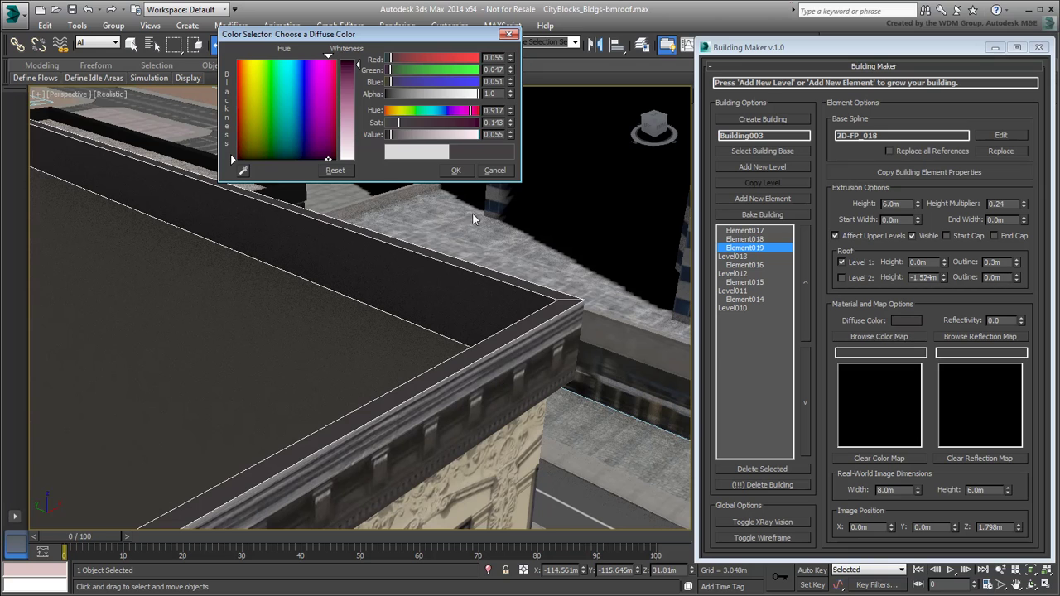
click(454, 172)
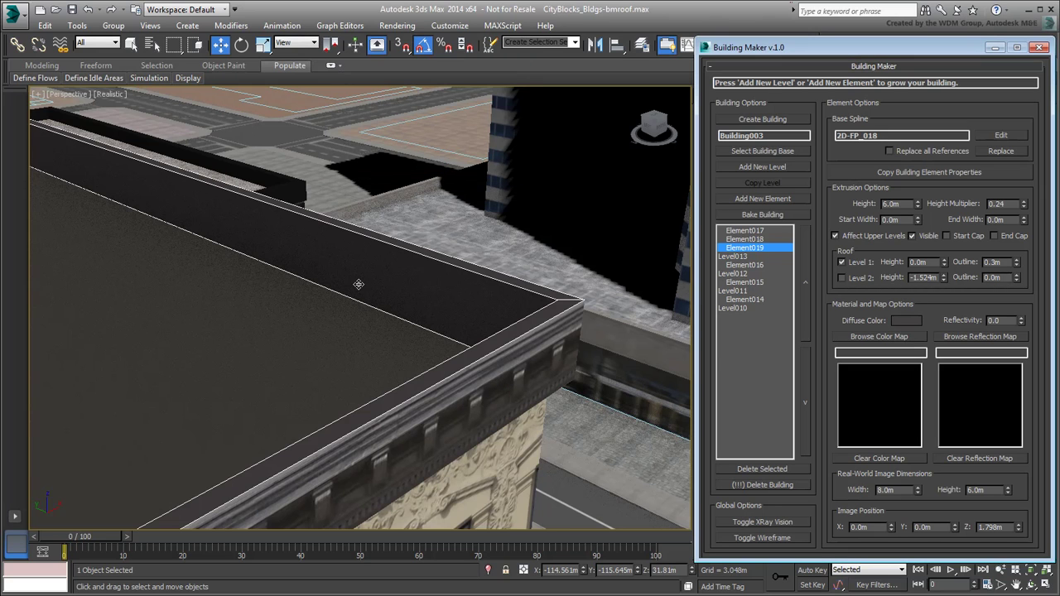
Set the parapet element's start width to -0.2 m and its roof level 1 outline to 0.5 m.
alt+middle_drag(356, 284, 390, 290)
scroll(356, 321, down, 3)
middle_drag(332, 312, 334, 317)
alt+middle_drag(401, 352, 413, 319)
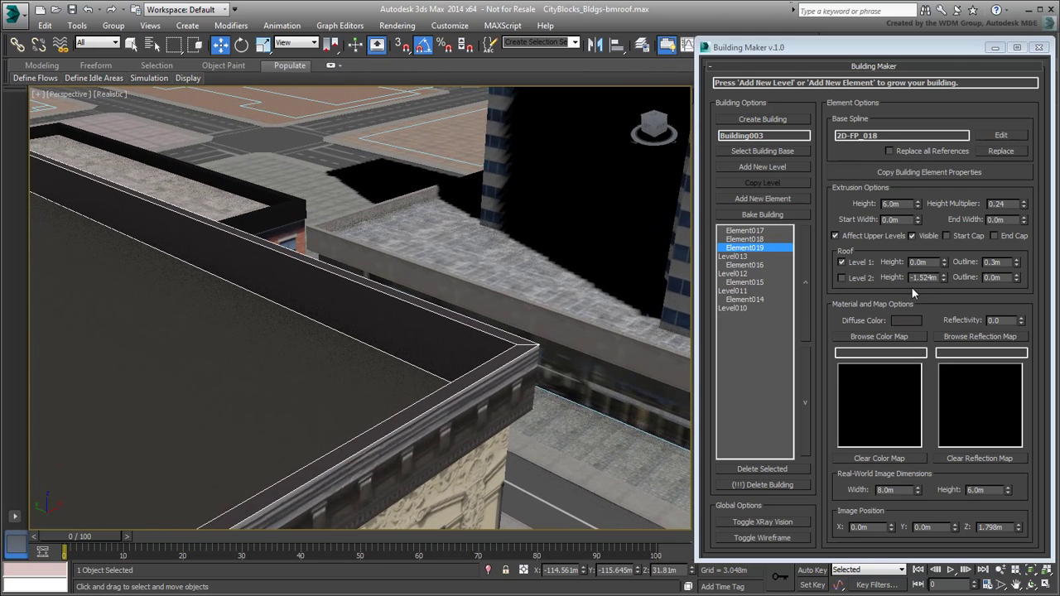
double_click(903, 219)
text(-)
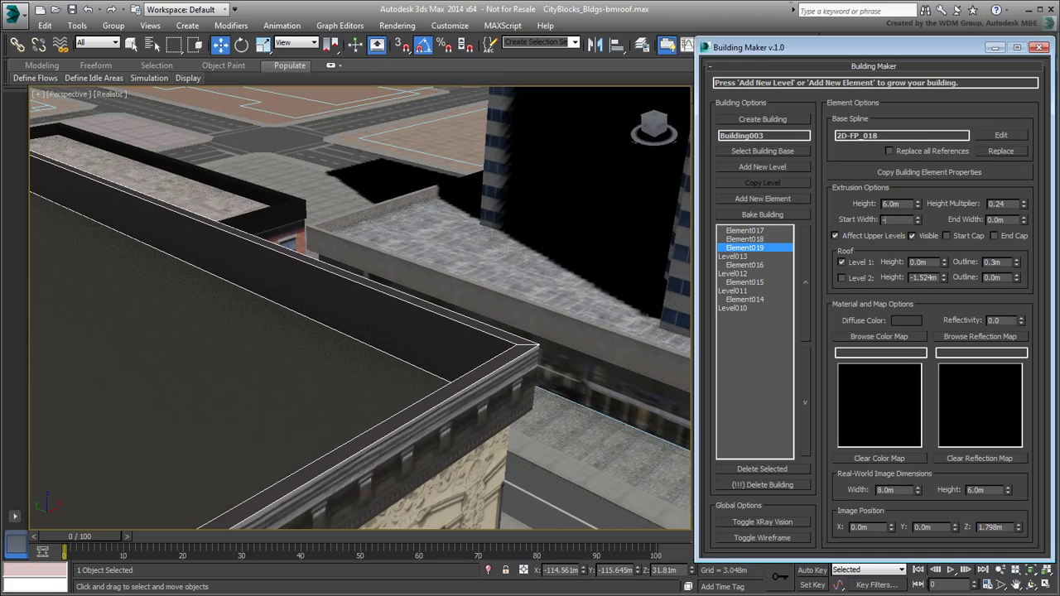
text(0.2)
key(Return)
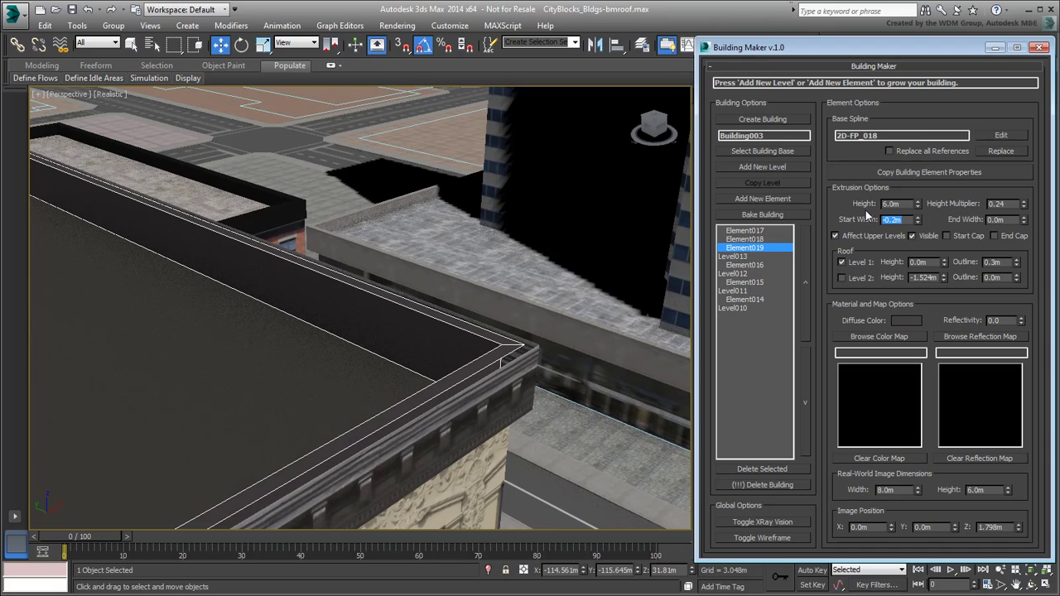
double_click(990, 263)
text(.5)
key(Return)
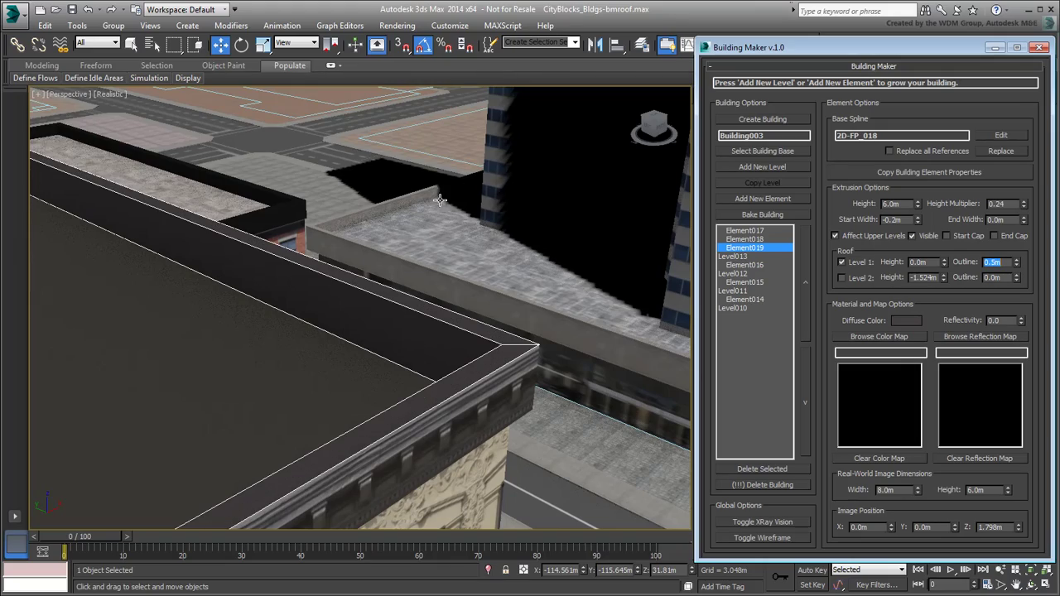
Add another element to the top level from the building's footprint spline 2D-FP_018.
scroll(374, 262, down, 3)
middle_drag(166, 348, 403, 256)
scroll(403, 257, down, 2)
scroll(481, 381, down, 2)
middle_drag(482, 381, 426, 346)
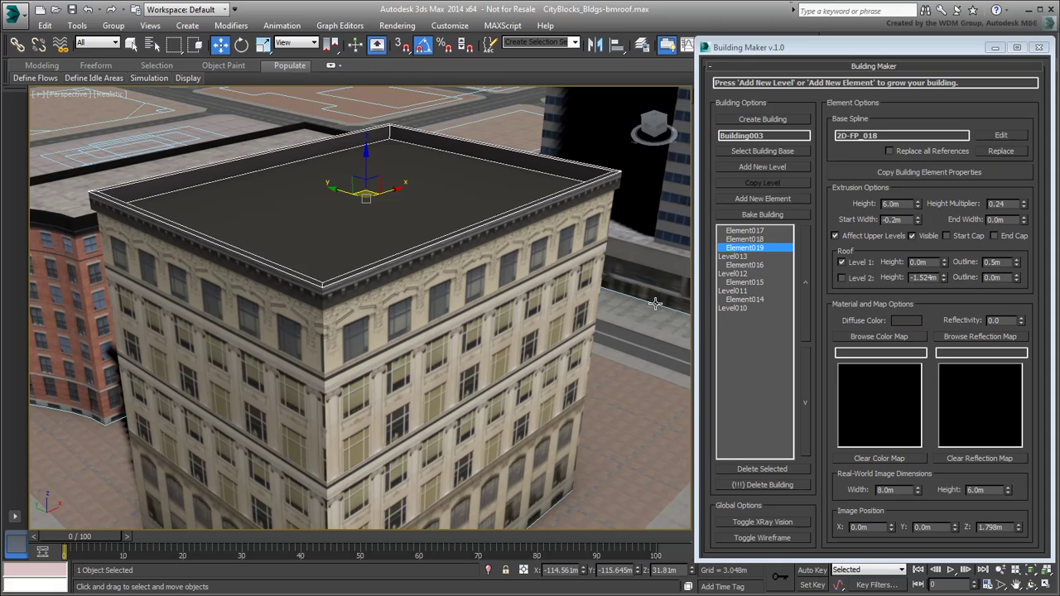
click(770, 202)
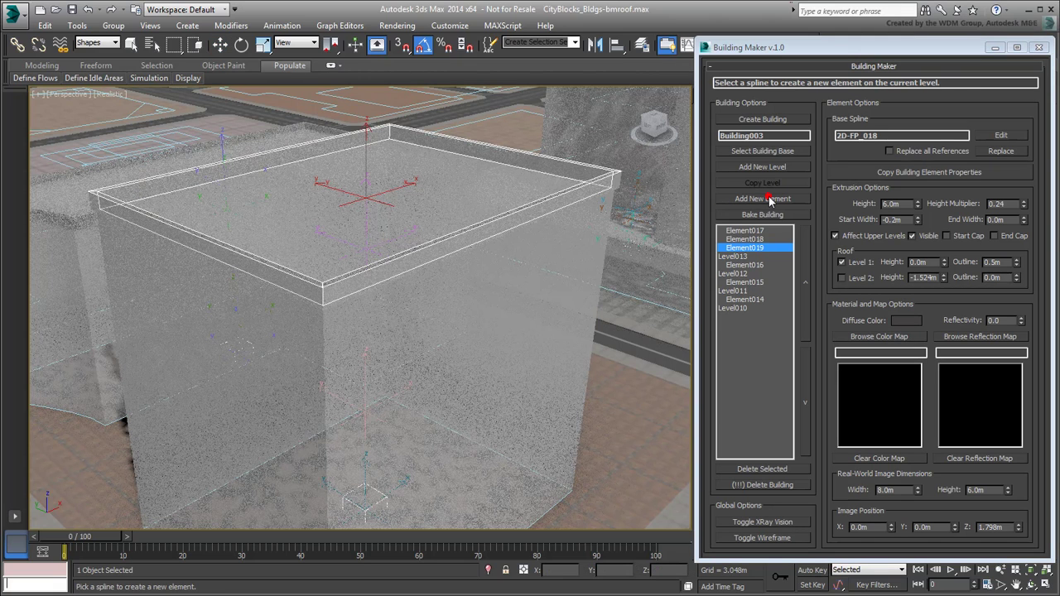
click(540, 519)
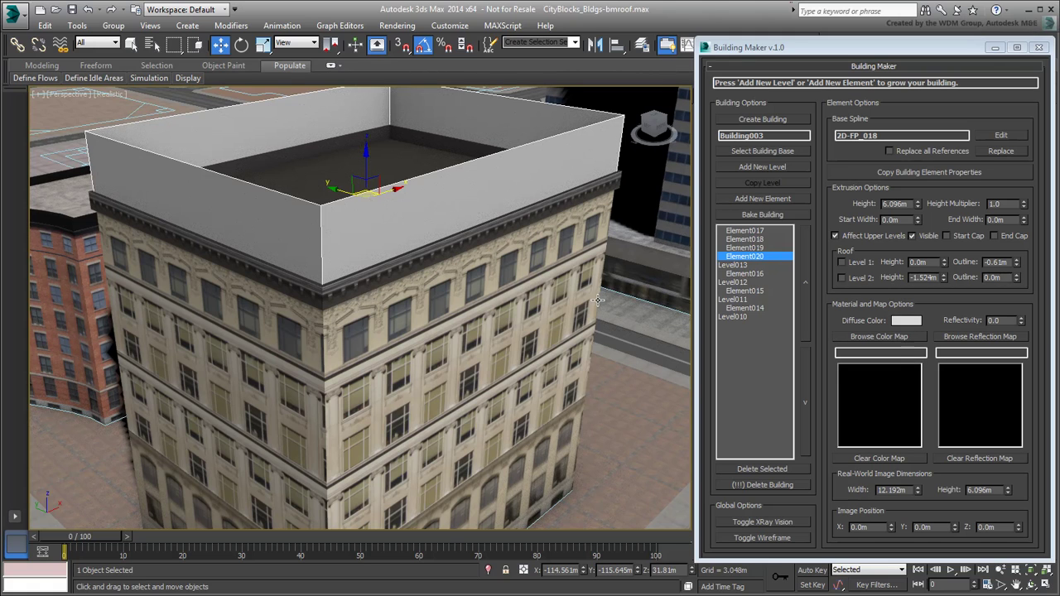
Copy the element properties of the neighboring brick building's roof onto the new element.
alt+middle_drag(581, 293, 580, 323)
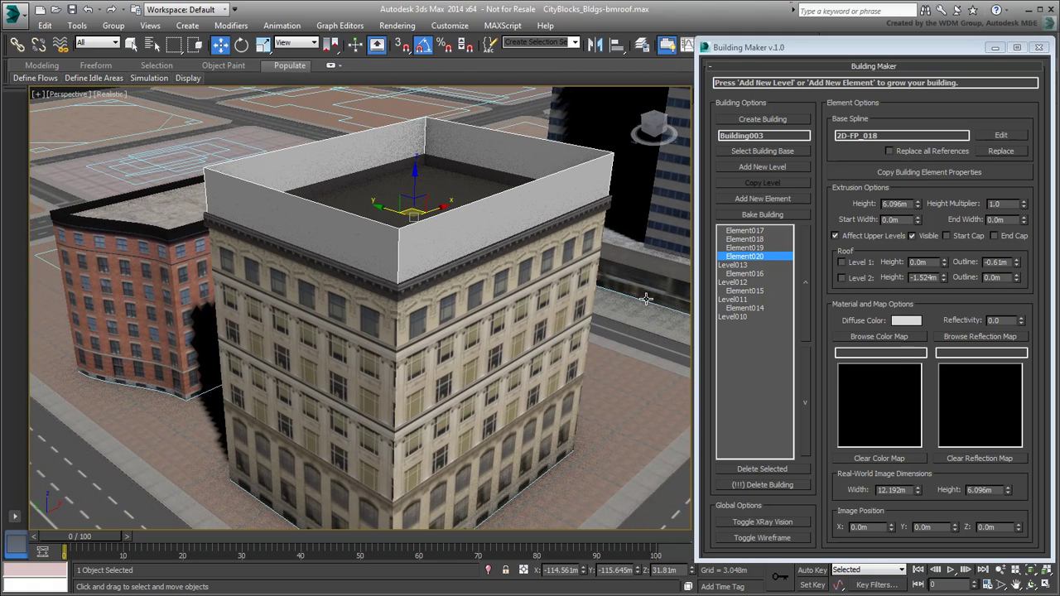
click(909, 172)
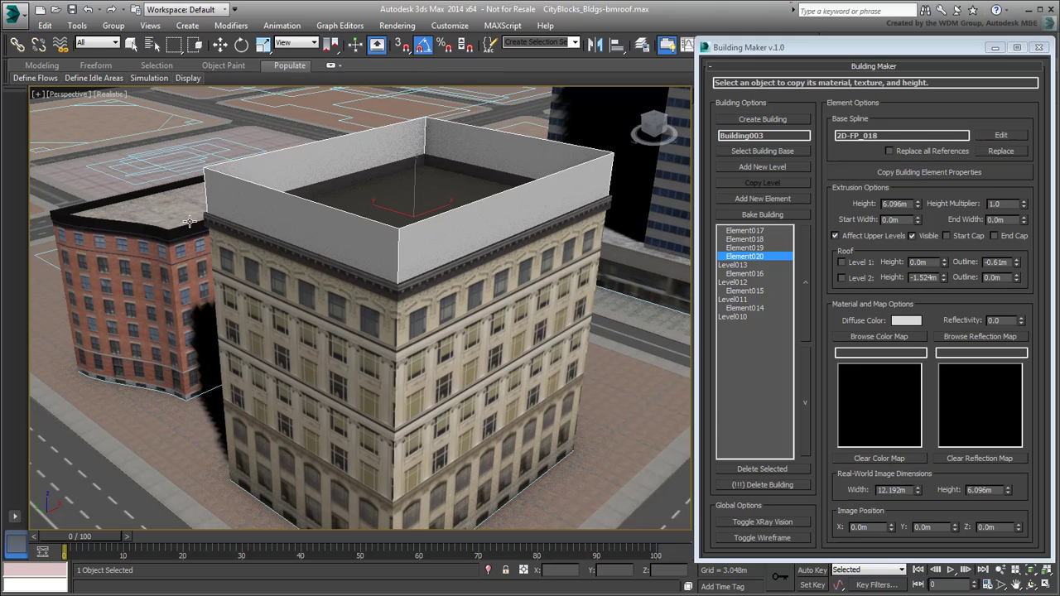
click(162, 207)
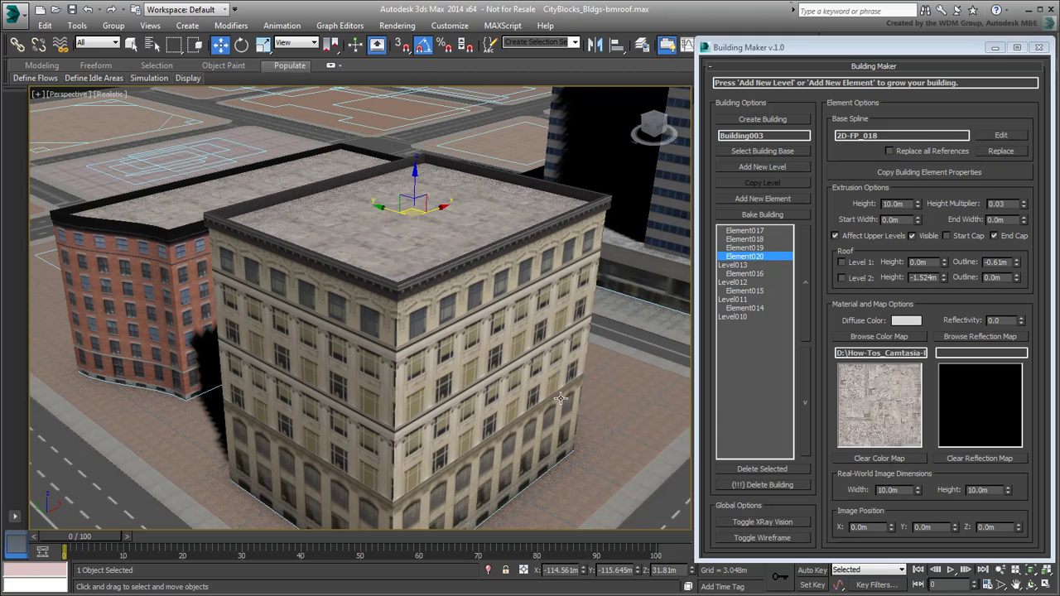
Replace the stone building's base spline with 2D-FP_004, beyond the brick building, applying it to all references.
alt+middle_drag(516, 365, 526, 373)
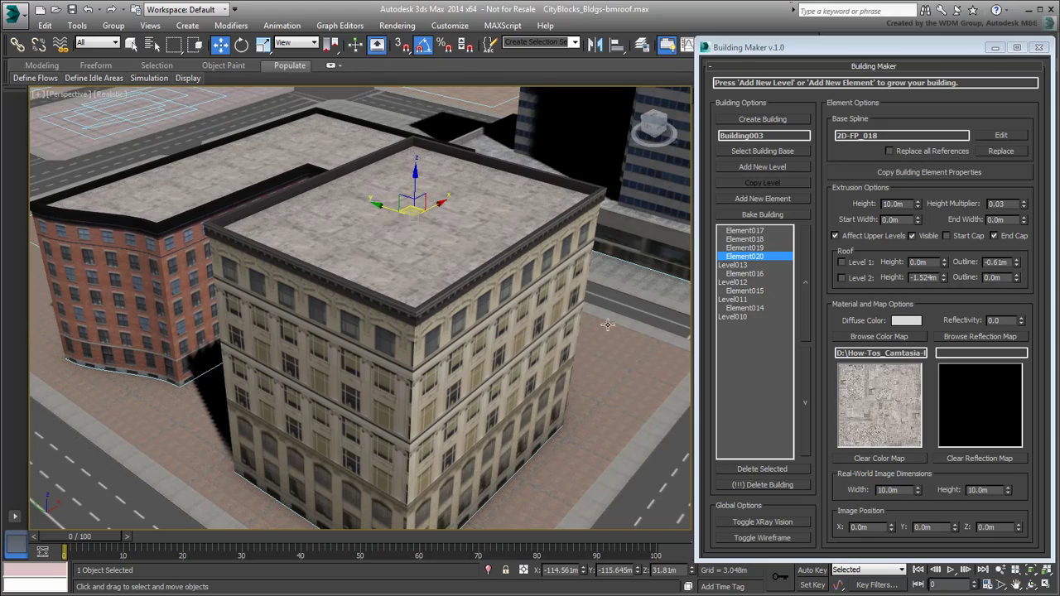
middle_drag(614, 308, 559, 420)
middle_drag(595, 374, 557, 411)
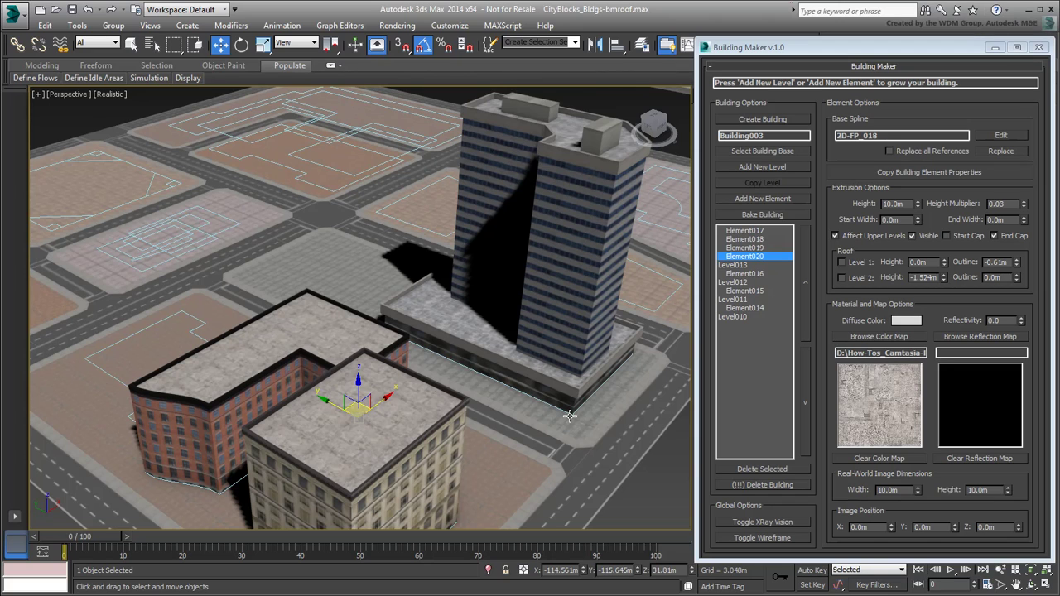
scroll(401, 464, up, 3)
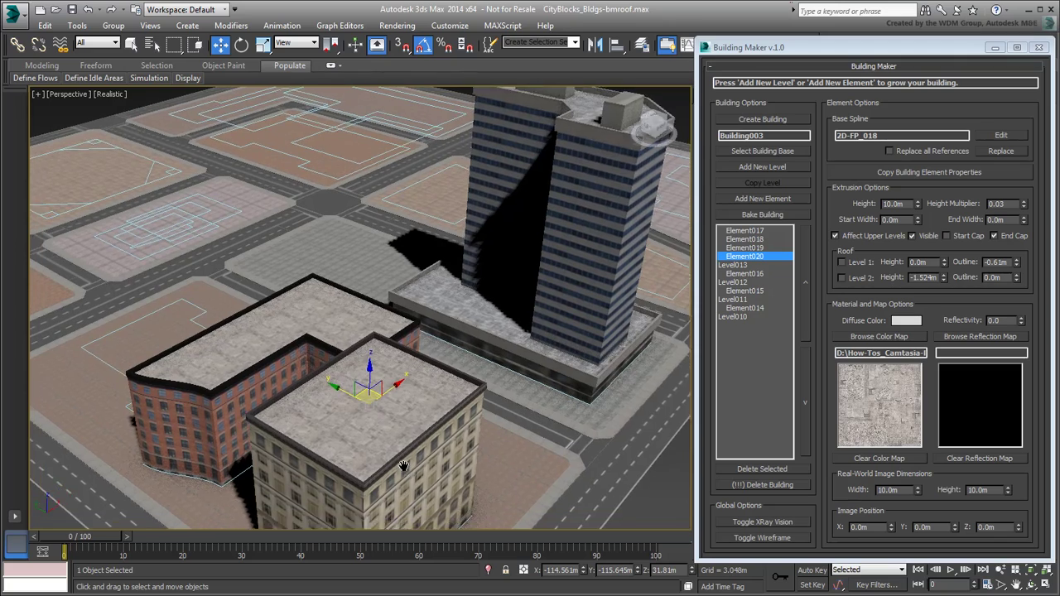
middle_drag(403, 466, 447, 434)
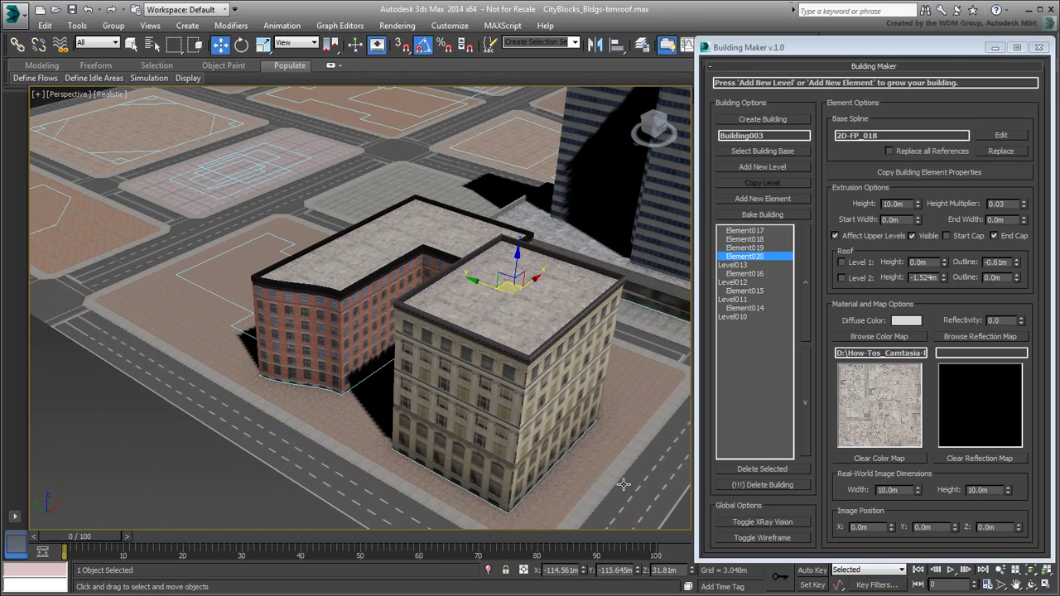
click(537, 414)
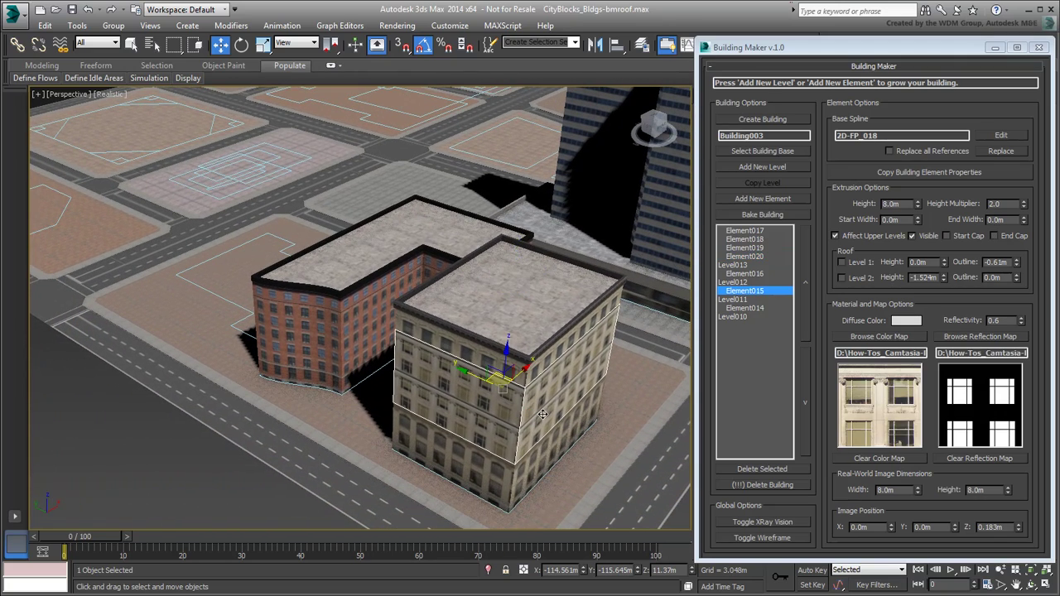
click(890, 151)
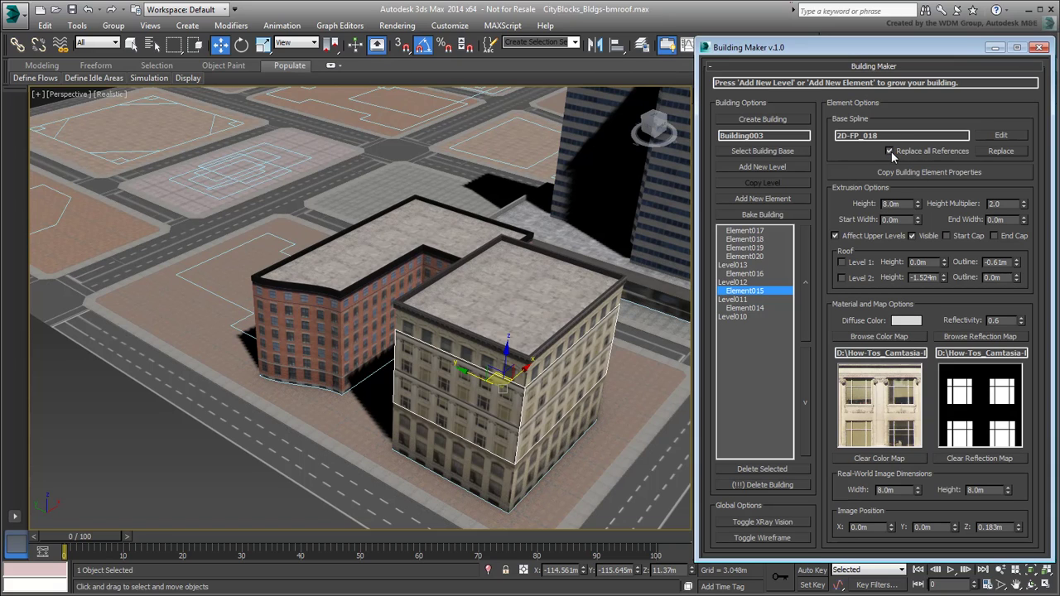
click(990, 152)
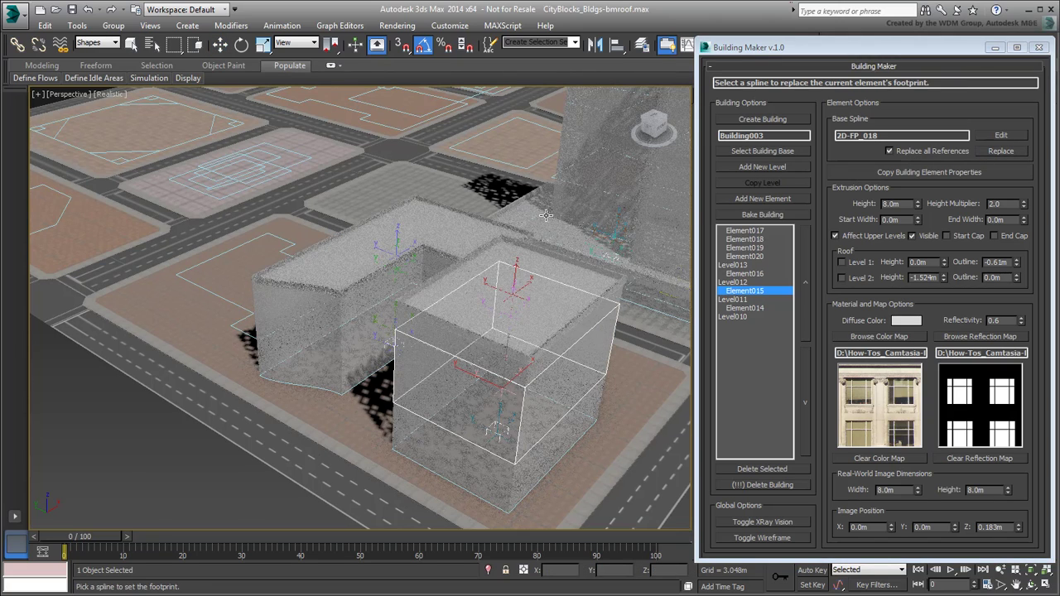
click(212, 292)
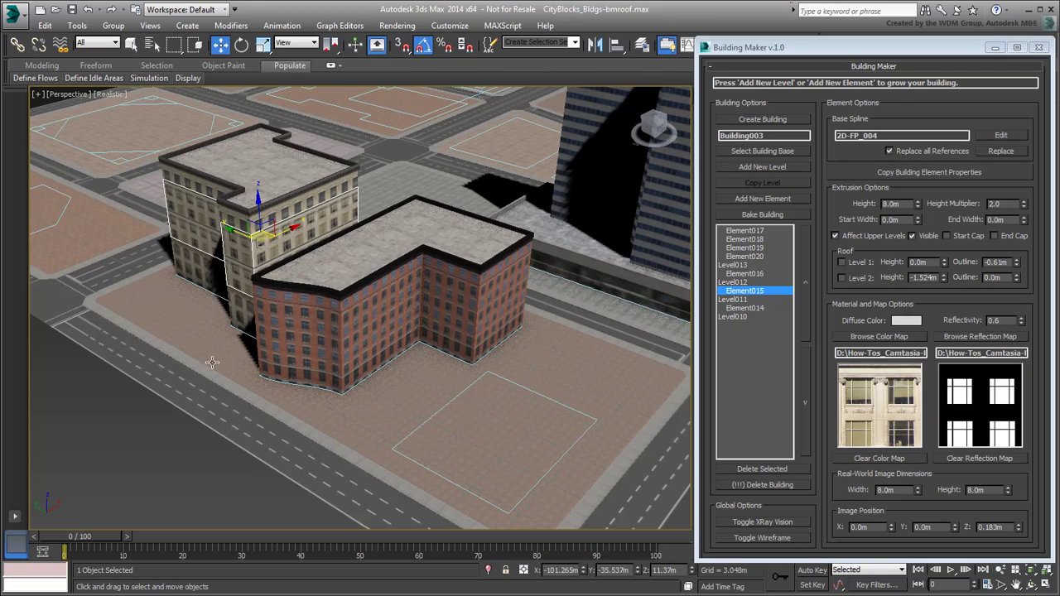
Switch the stone building back to its square footprint spline 2D-FP_018, and return it to 2D-FP_004.
alt+middle_drag(225, 351, 283, 381)
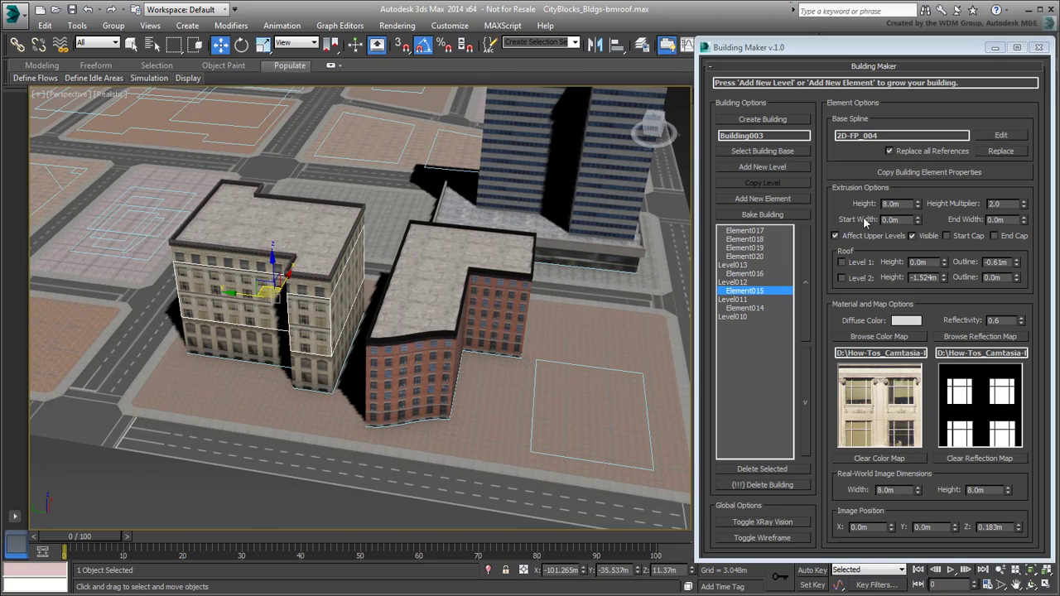
click(1001, 151)
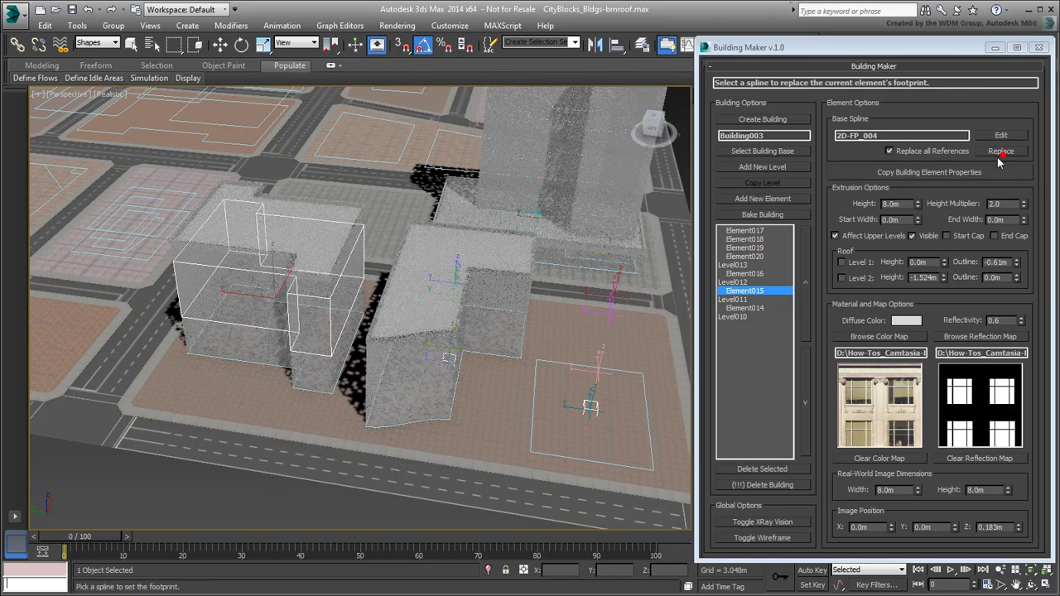
click(558, 454)
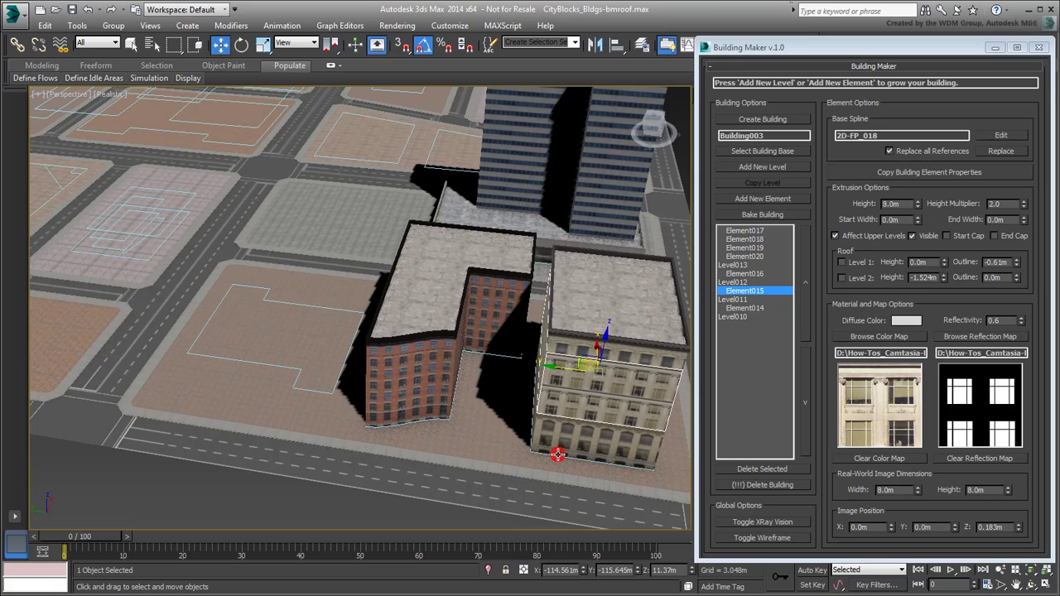
click(1003, 152)
click(232, 366)
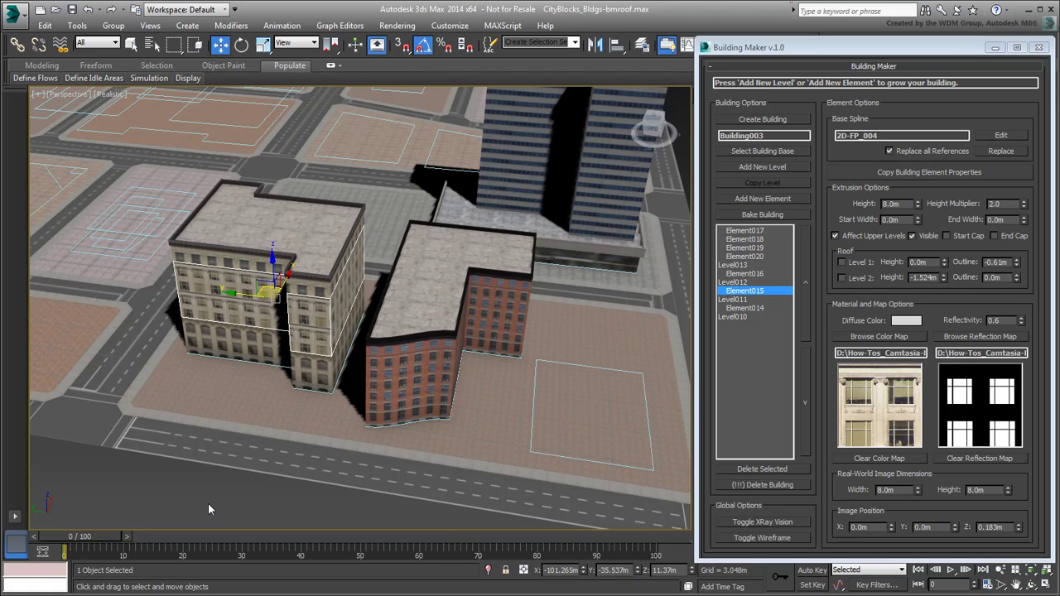
middle_drag(176, 454, 359, 498)
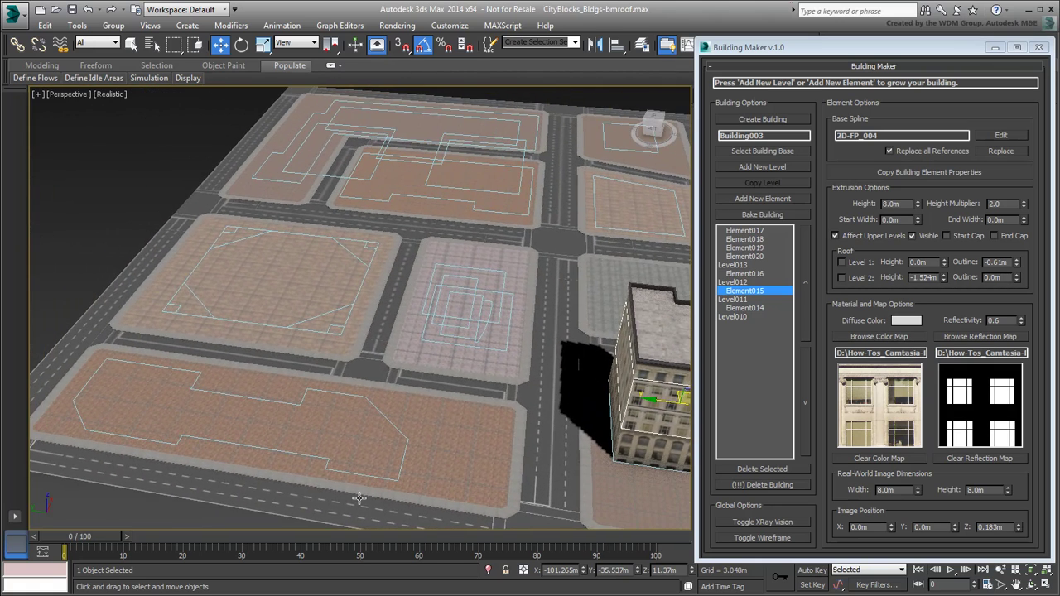
alt+middle_drag(337, 428, 316, 401)
middle_drag(352, 262, 341, 355)
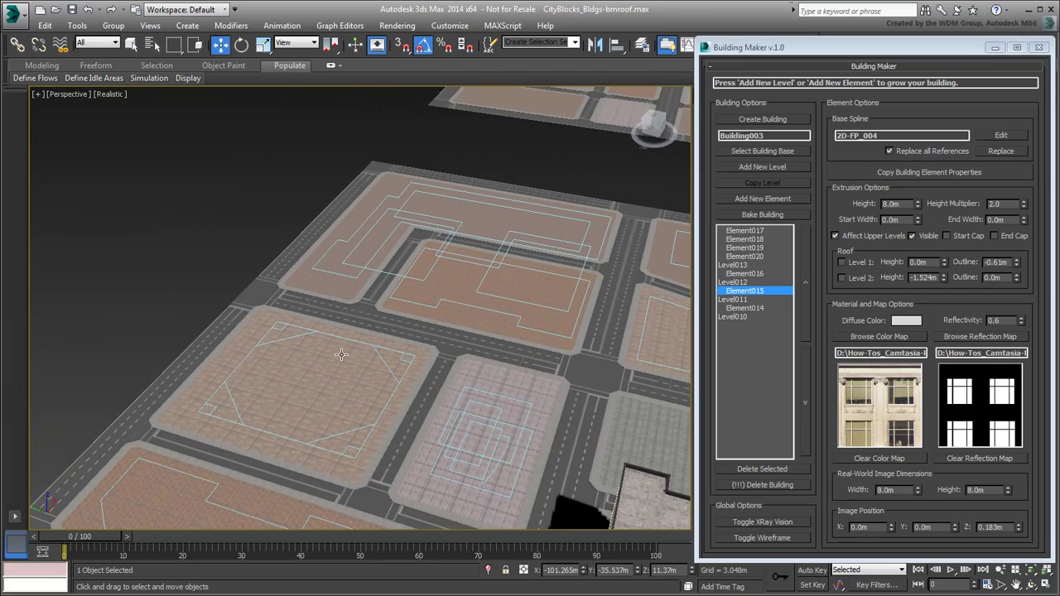
scroll(342, 355, up, 5)
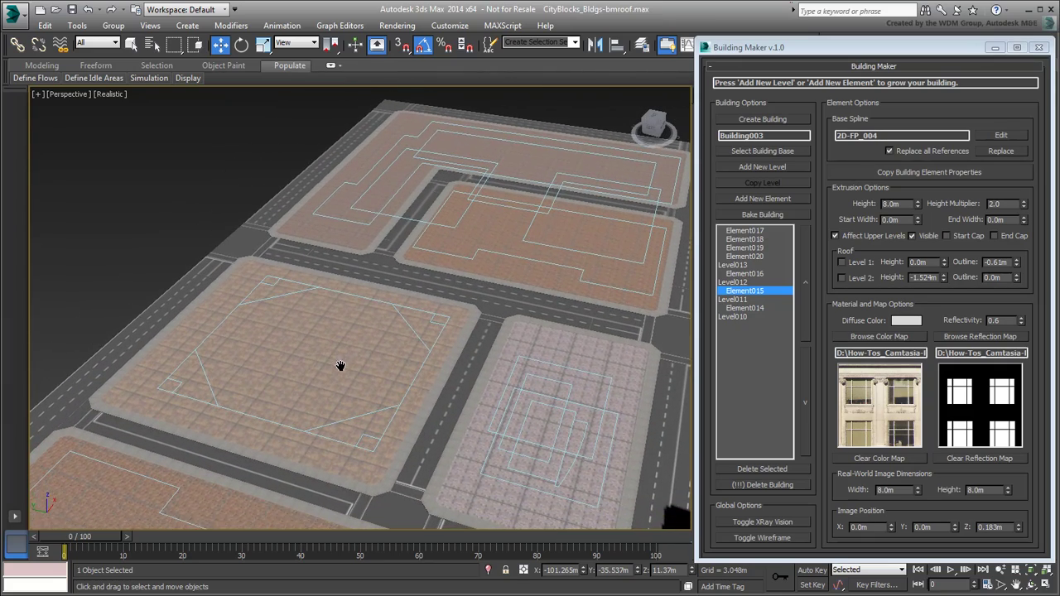
middle_drag(340, 365, 340, 359)
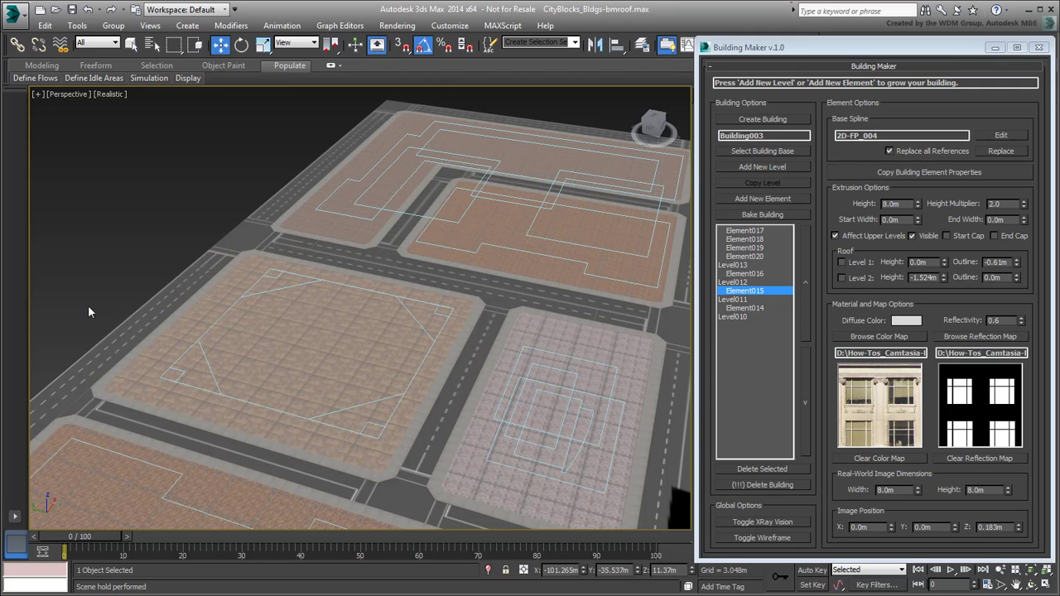
Create a new building from footprint spline 2D-FP_015 and apply SLV_COM002_W28xH9_DIF.jpg as its color map.
click(762, 119)
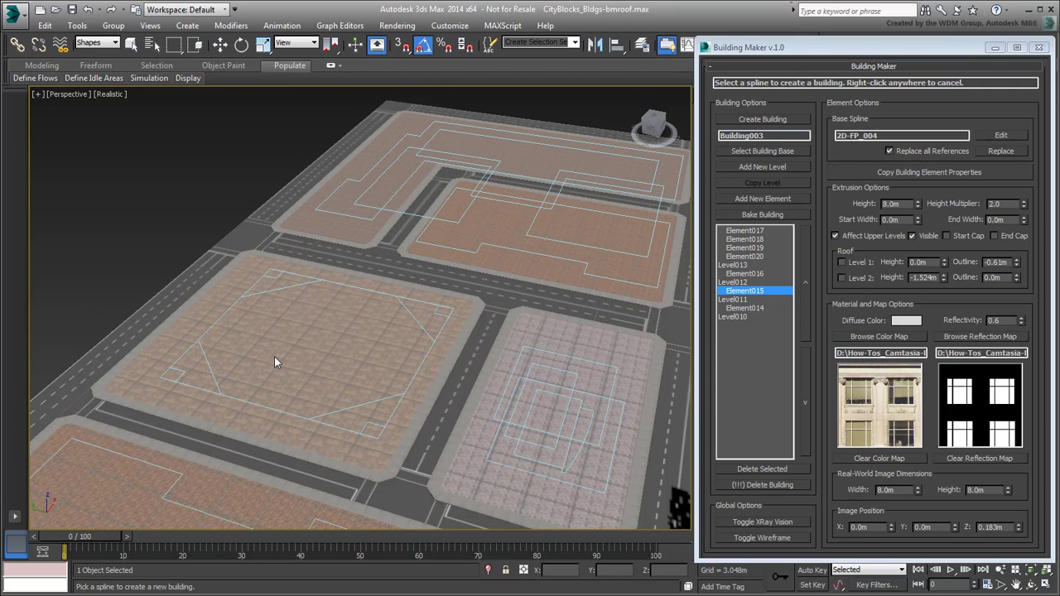
click(185, 355)
click(879, 337)
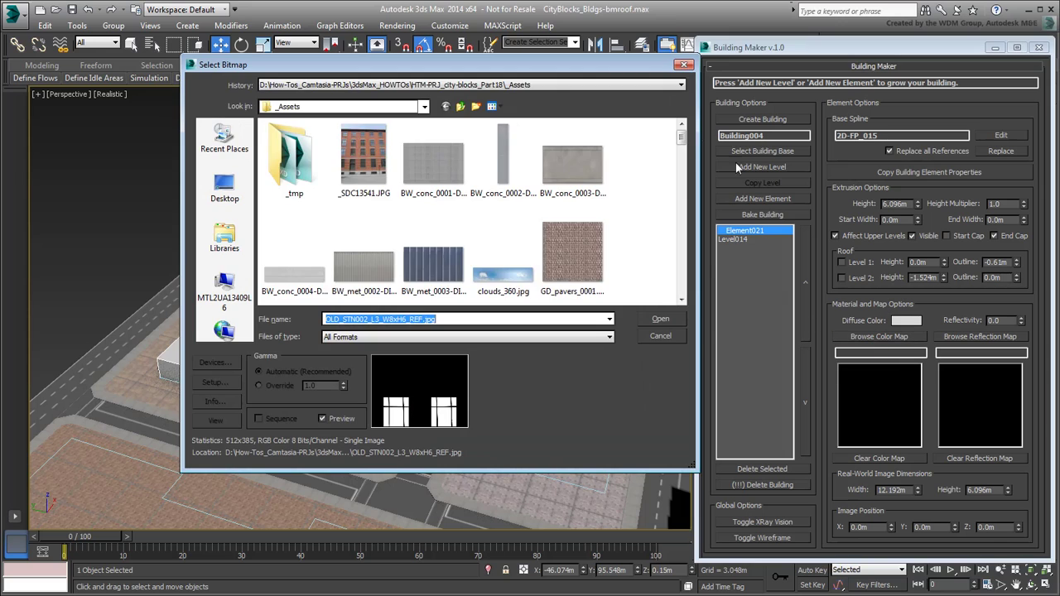
scroll(464, 207, down, 6)
click(365, 169)
click(656, 318)
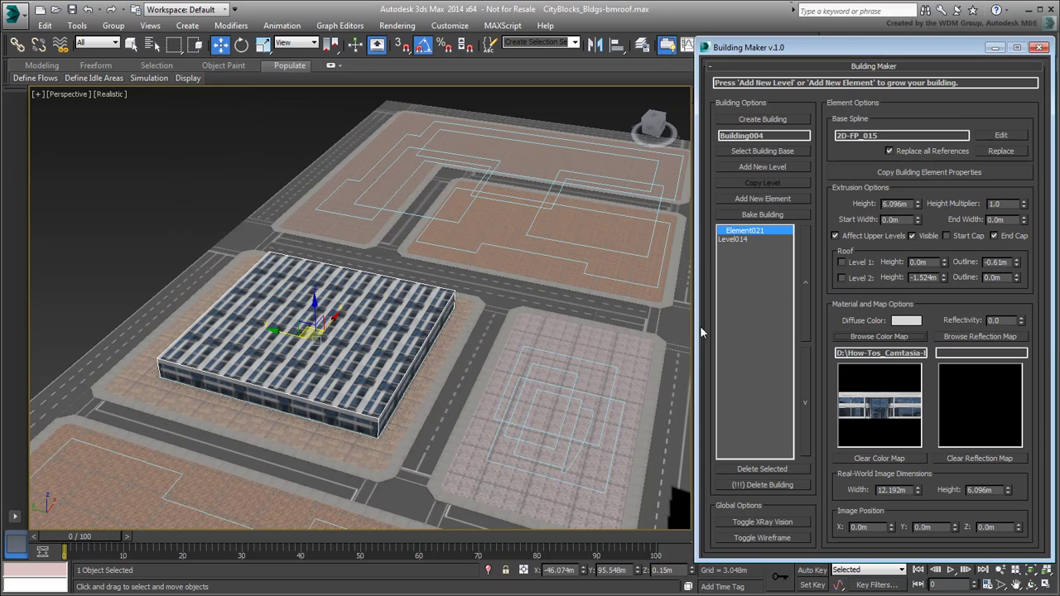
Apply SLV_COM002_W28xH9_REF.jpg as the reflection map and set the real-world image size to 28 m wide by 9 m high.
click(979, 336)
scroll(428, 189, down, 6)
double_click(428, 189)
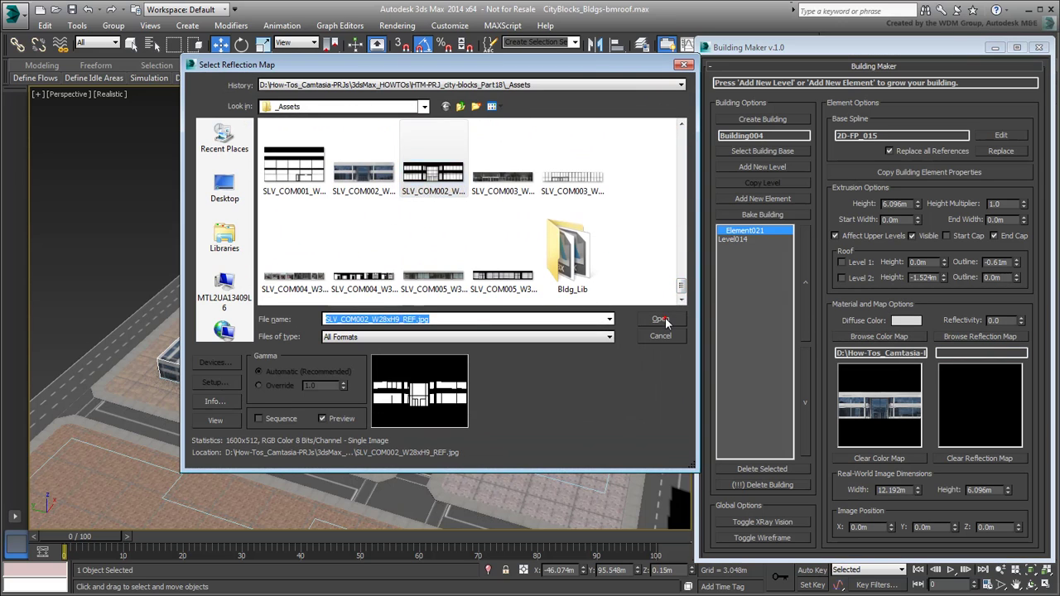
double_click(903, 490)
text(28)
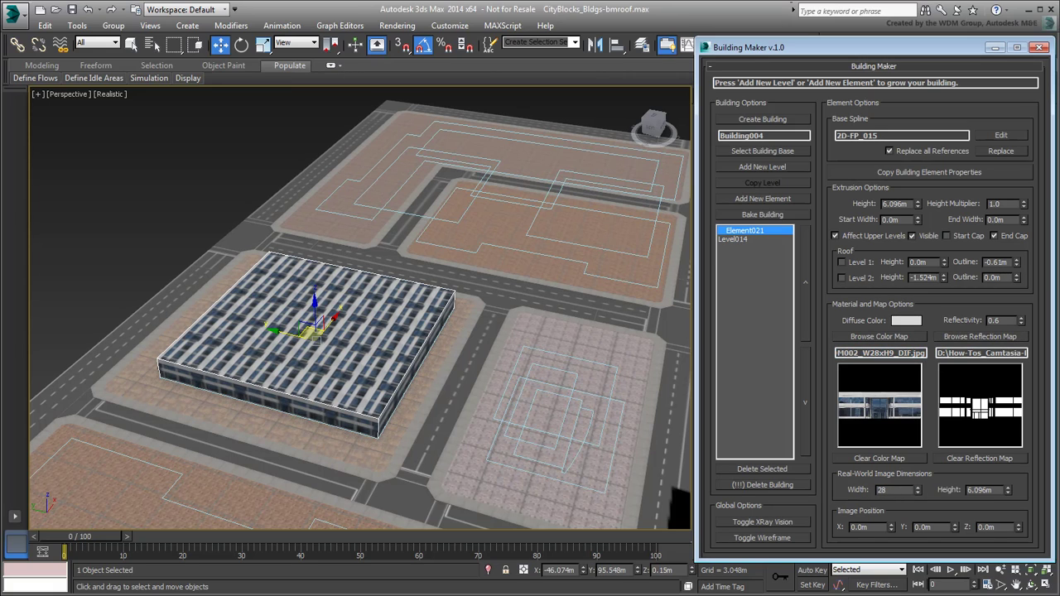
key(Tab)
text(9)
key(Return)
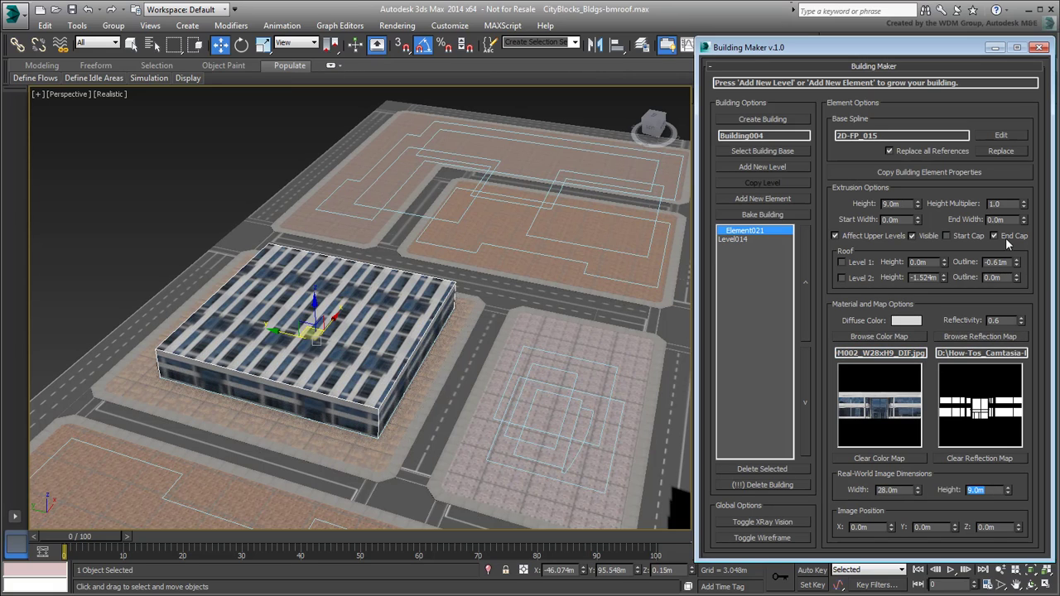
Turn off the ground-floor element's end cap and set its start width to about -1.89 m.
click(1009, 238)
drag(917, 220, 922, 238)
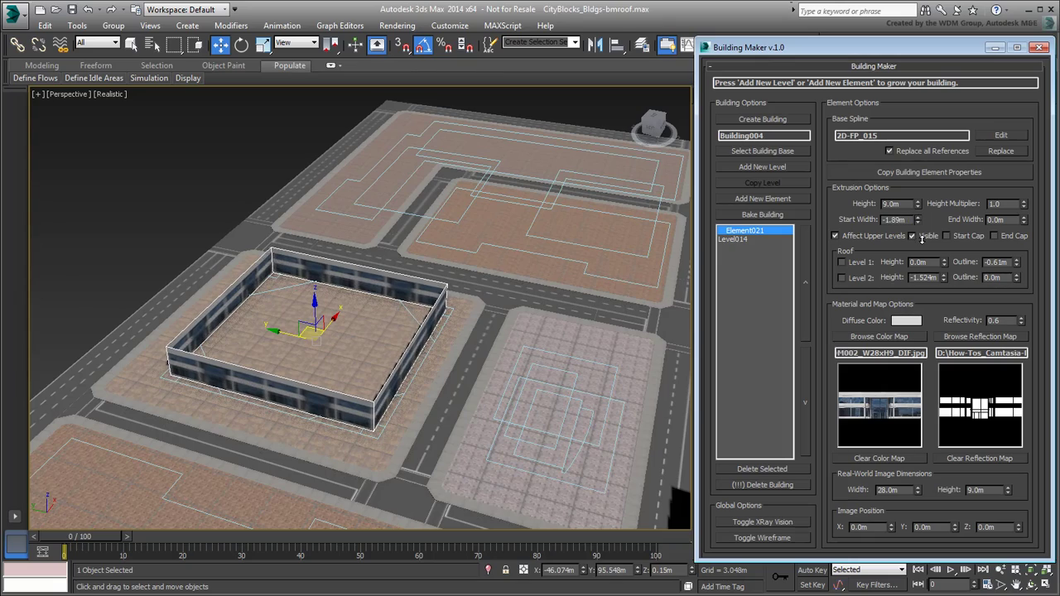
scroll(319, 358, up, 5)
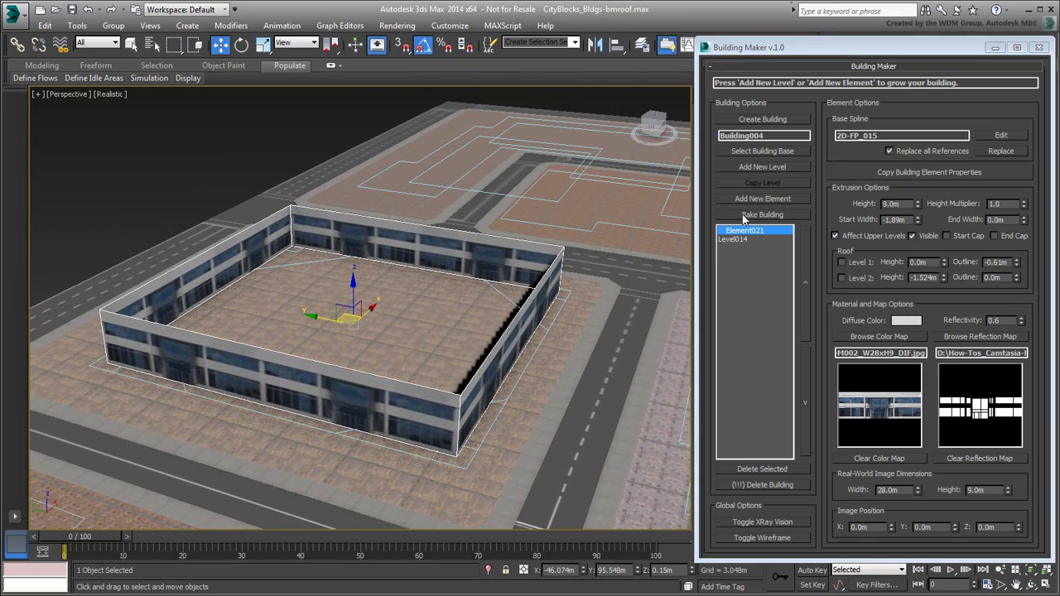
Add a level from spline 2D-FP_015 with a start cap and apply the concrete color map BW_conc_0003-DIF.jpg.
click(762, 167)
click(488, 431)
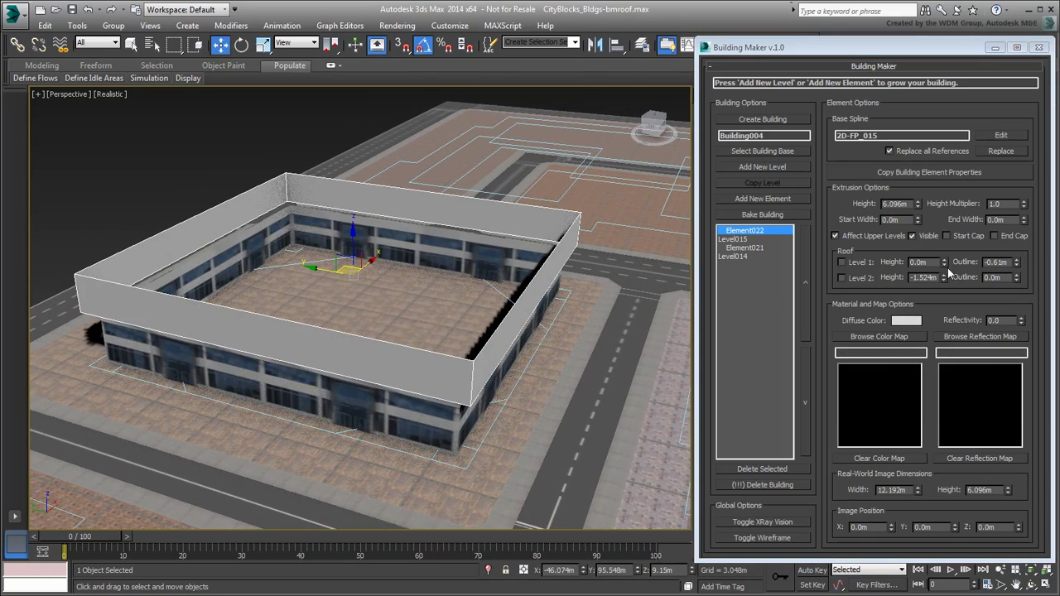
click(948, 236)
click(879, 336)
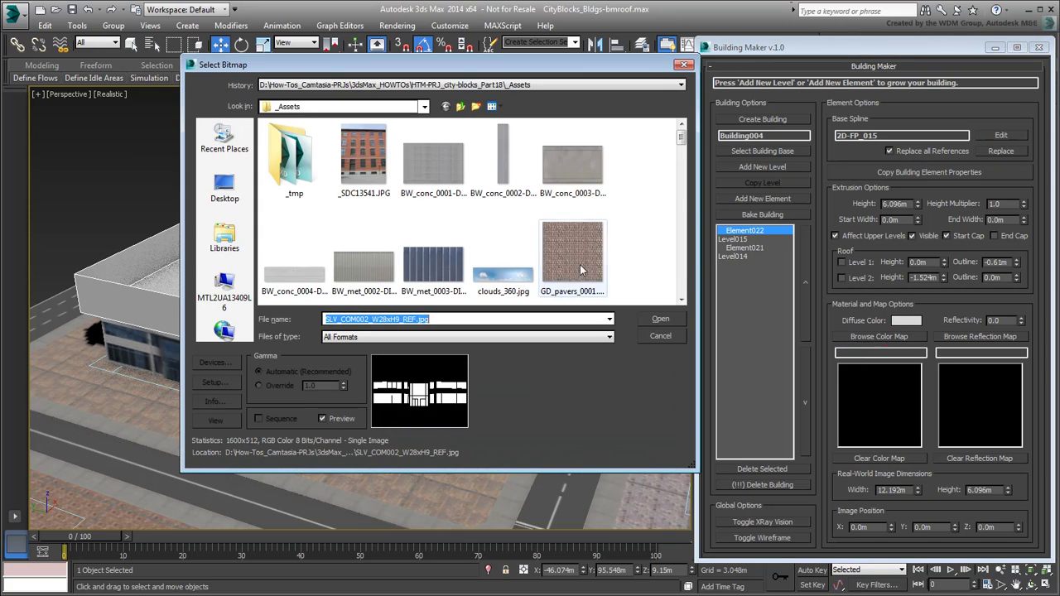
click(519, 186)
click(663, 320)
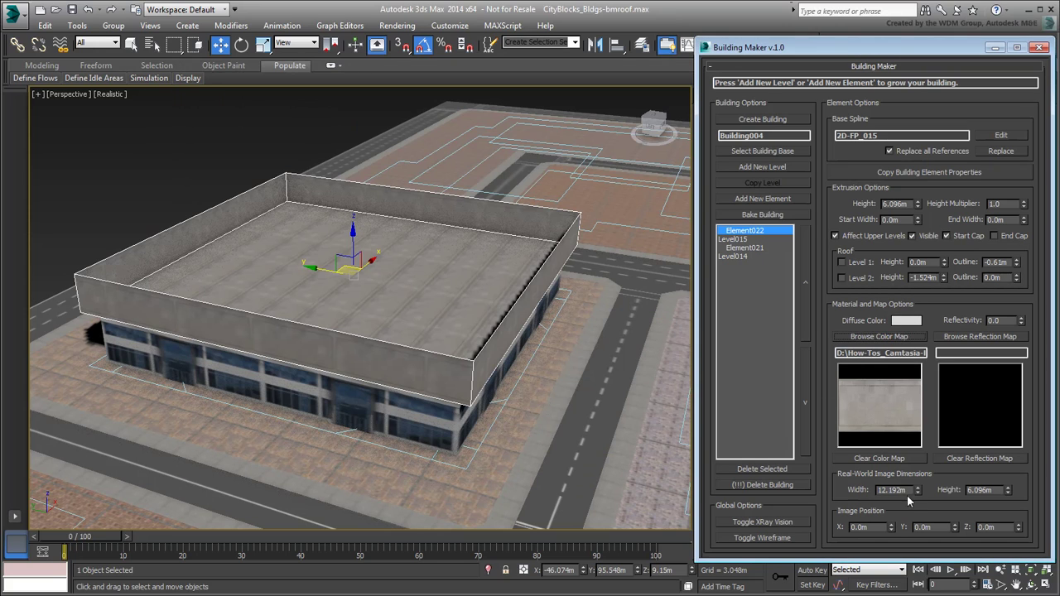
Set the concrete element's real-world image size to 9 m wide by 4.5 m high.
drag(908, 491, 810, 473)
text(9)
key(Tab)
text(4.5)
key(Return)
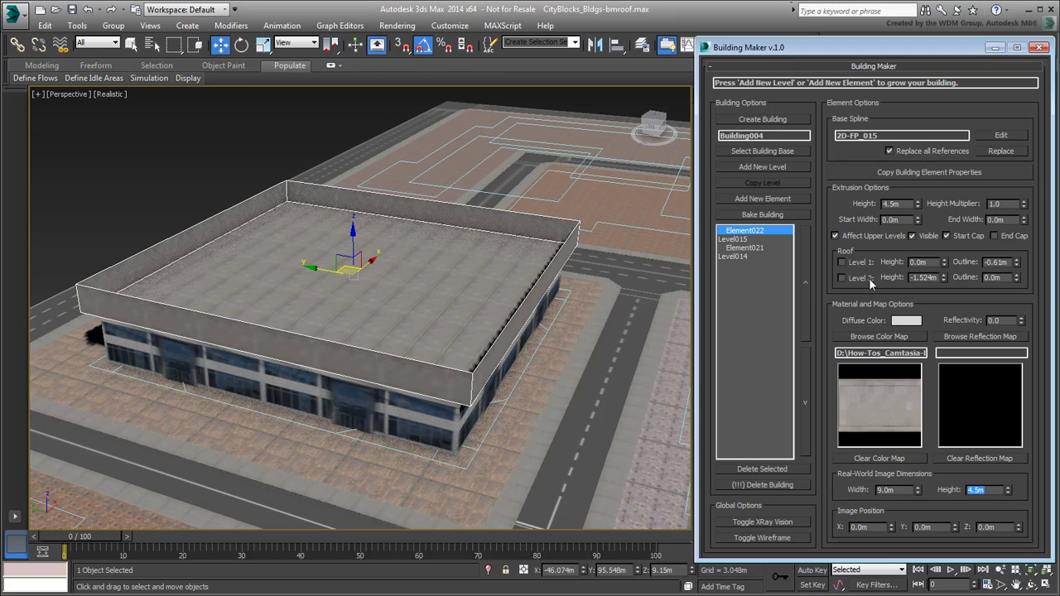
Enable both roof levels on the concrete element and set the Level 2 height to about -2.743 m.
click(853, 262)
click(853, 279)
drag(943, 277, 942, 294)
Add an element to the concrete level from spline 2D-FP_015, with only an end cap and a start width of -0.305 m.
click(796, 200)
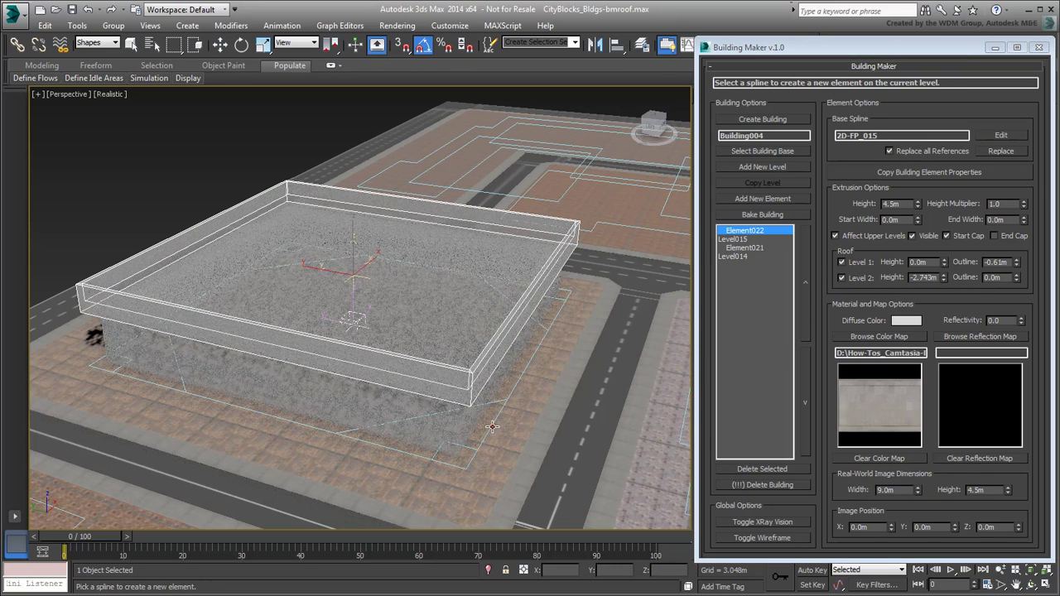
click(490, 454)
click(998, 237)
click(958, 238)
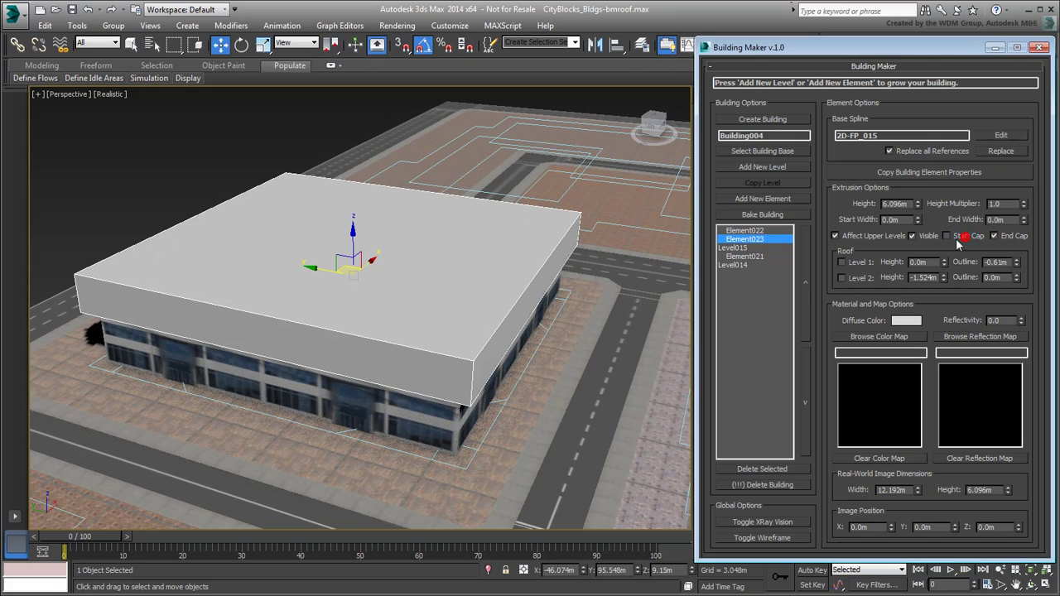
drag(918, 222, 921, 232)
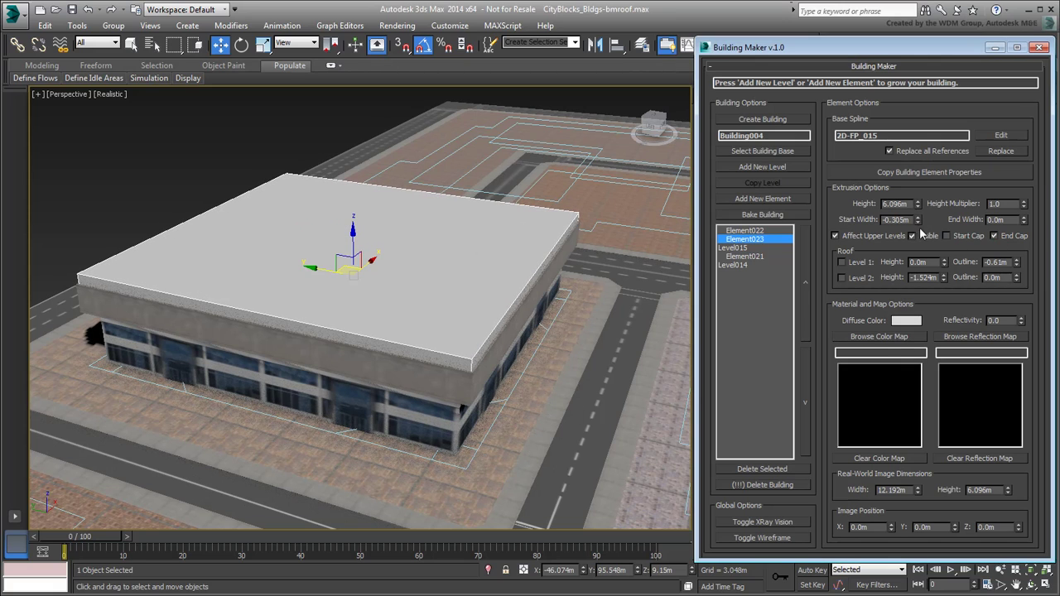
Apply RF_tex_0003.jpg as the new roof element's color map, with a real-world image size of 10 m by 10 m.
click(879, 336)
drag(681, 132, 679, 276)
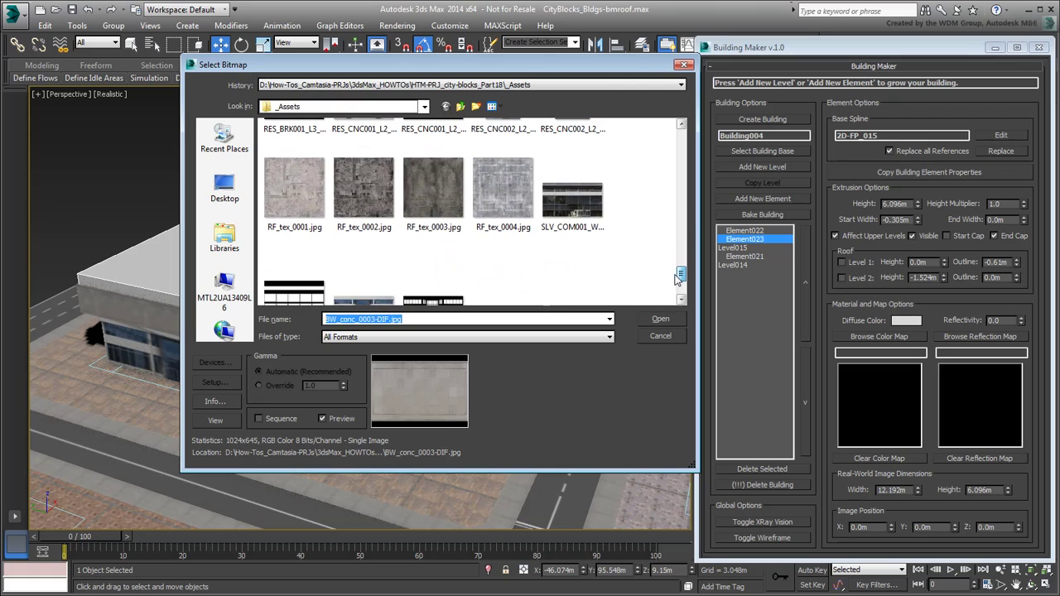
click(434, 194)
click(660, 319)
drag(910, 492, 819, 486)
text(10)
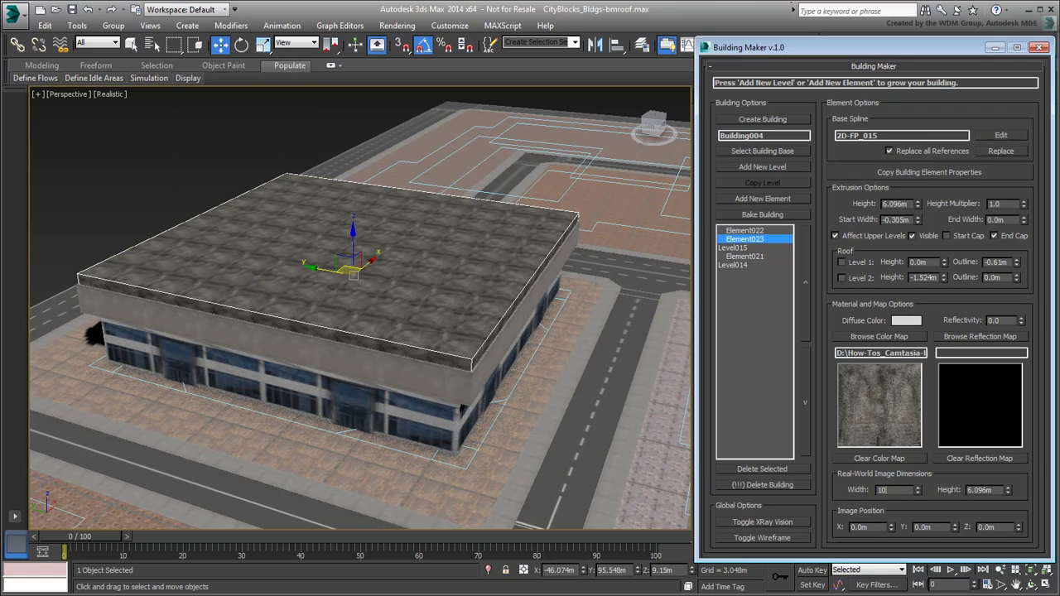
key(Tab)
text(10)
key(Return)
Lower the roof element's height multiplier until it sits below the parapet, and stop the concrete element from affecting upper levels.
drag(1024, 206, 1032, 253)
click(503, 340)
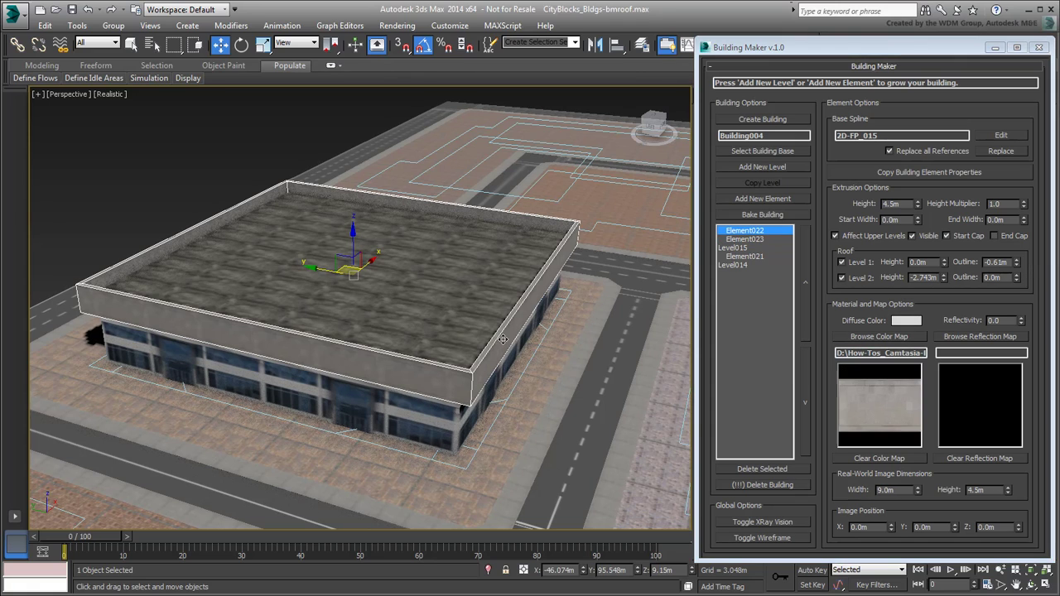
click(835, 236)
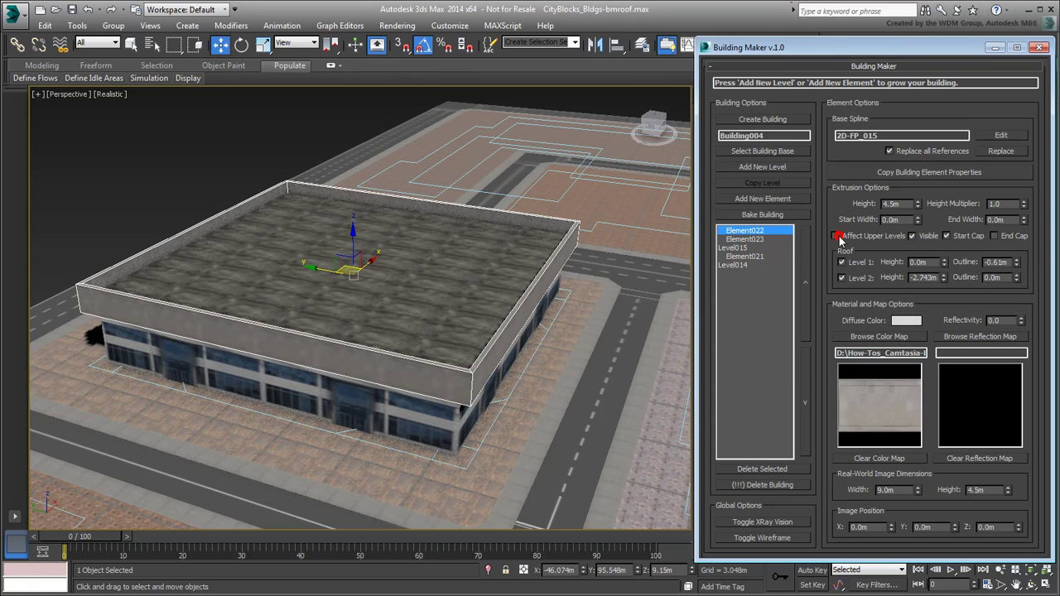
Add a level from the octagonal spline 2D-FP_024 without a start cap and set its start width to about -5.243 m.
click(762, 167)
click(491, 420)
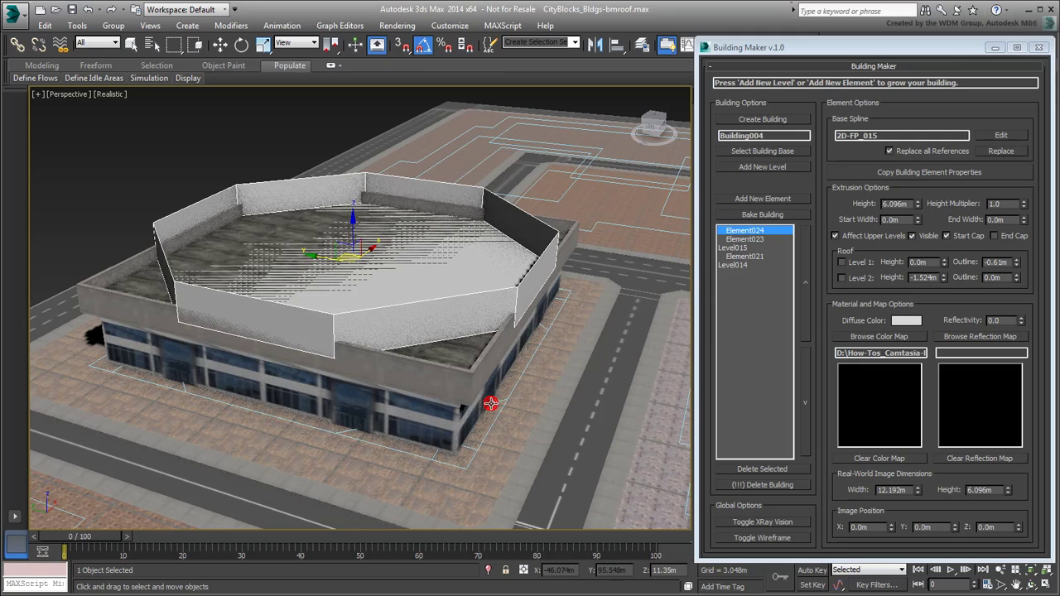
click(969, 237)
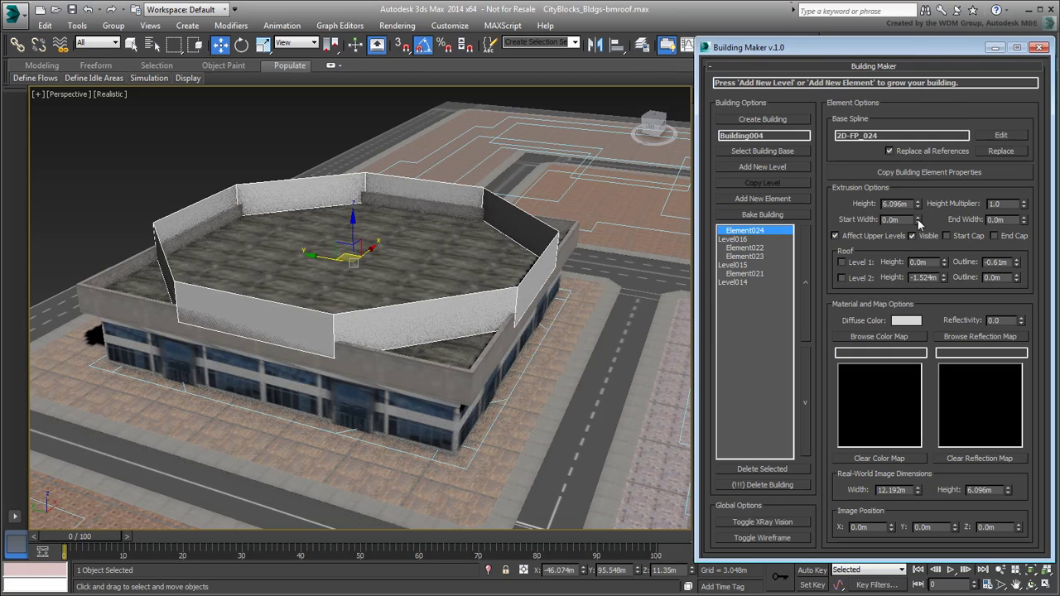
drag(918, 220, 918, 239)
Apply BW_met_0003-DIF.jpg as the octagonal element's color map.
click(879, 336)
click(434, 264)
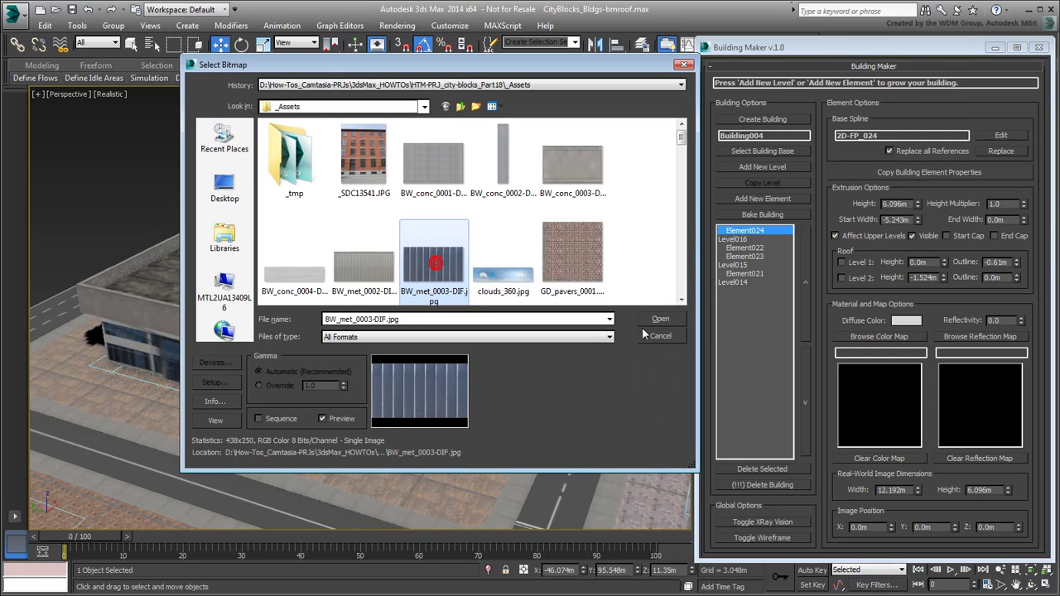
click(660, 319)
Add a level above the octagon from the square spline 2D-FP_015, with both start and end caps.
scroll(383, 343, down, 4)
alt+middle_drag(383, 343, 399, 403)
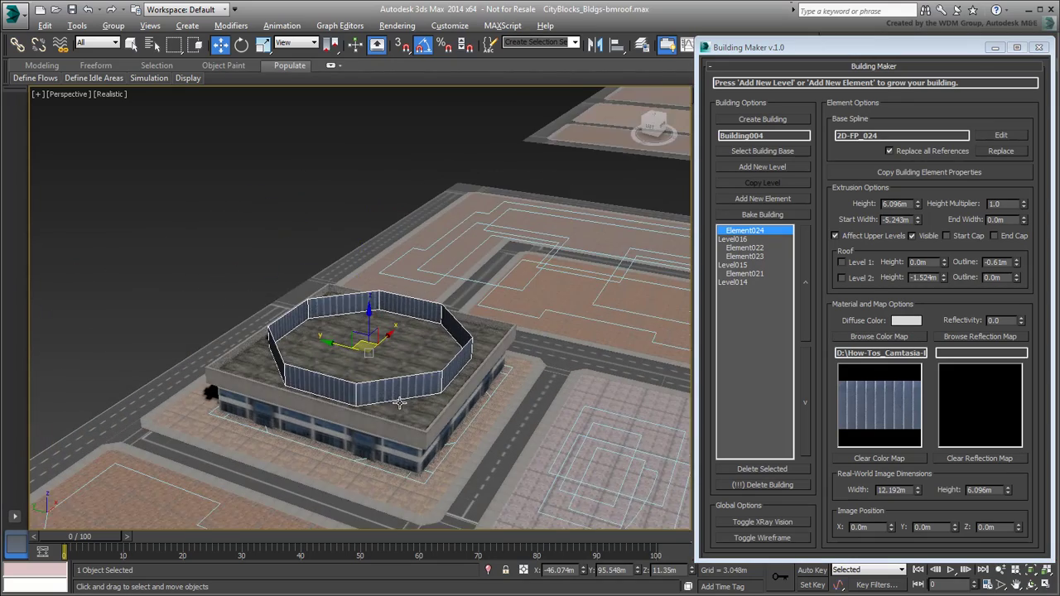
click(760, 169)
click(445, 457)
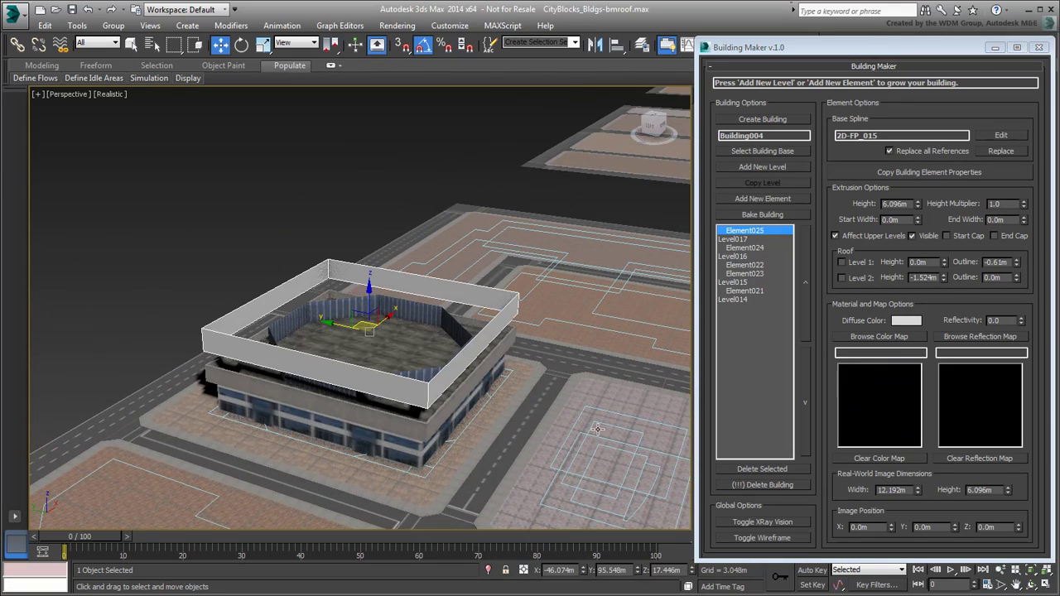
click(963, 236)
click(1012, 236)
Apply OFF_GLS002_L2_W22.4xH16_DIF.jpg as the new level's color map and the matching OFF_GLS002 image as its reflection map.
click(879, 336)
drag(680, 136, 681, 178)
click(503, 183)
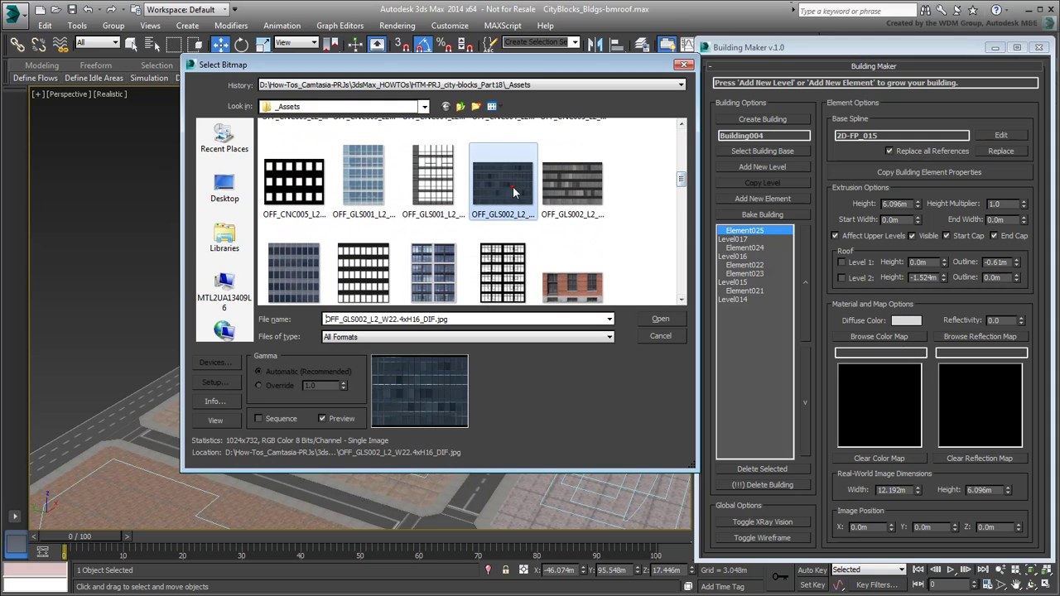
click(660, 320)
click(980, 337)
drag(681, 126, 682, 182)
click(580, 180)
click(662, 320)
drag(878, 356, 1010, 360)
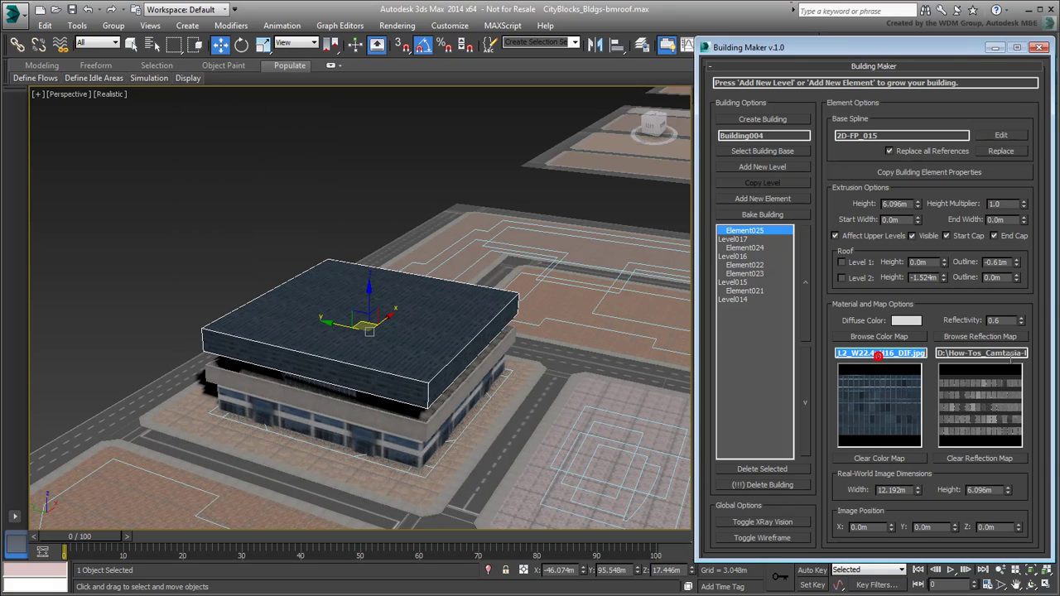
Set the glass element's real-world image size to 22.4 m by 16 m and its height multiplier to 3.
double_click(905, 490)
text(22.4)
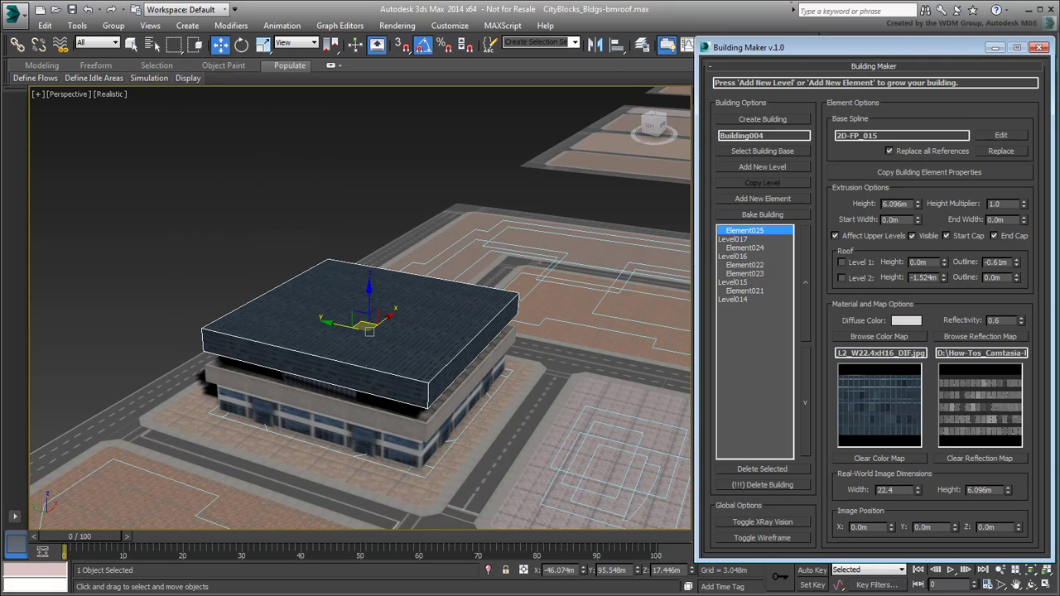
key(Tab)
text(16)
key(Return)
drag(1014, 206, 944, 207)
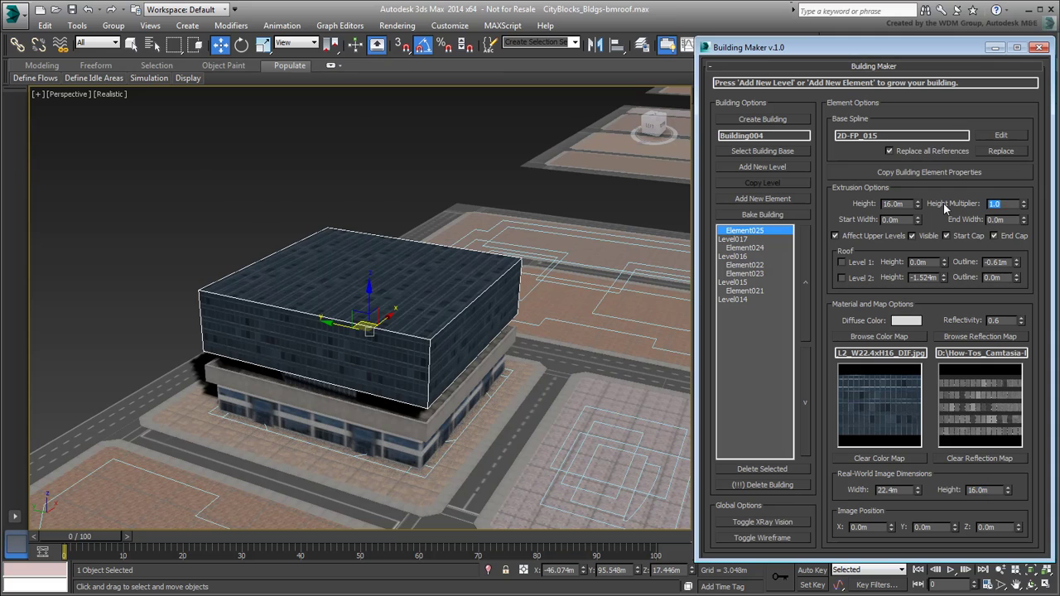
text(3)
key(Return)
Add a level on top from octagonal spline 2D-FP_024 and copy the lower metal octagon's element properties onto it.
scroll(319, 256, down, 3)
alt+middle_drag(323, 422, 409, 389)
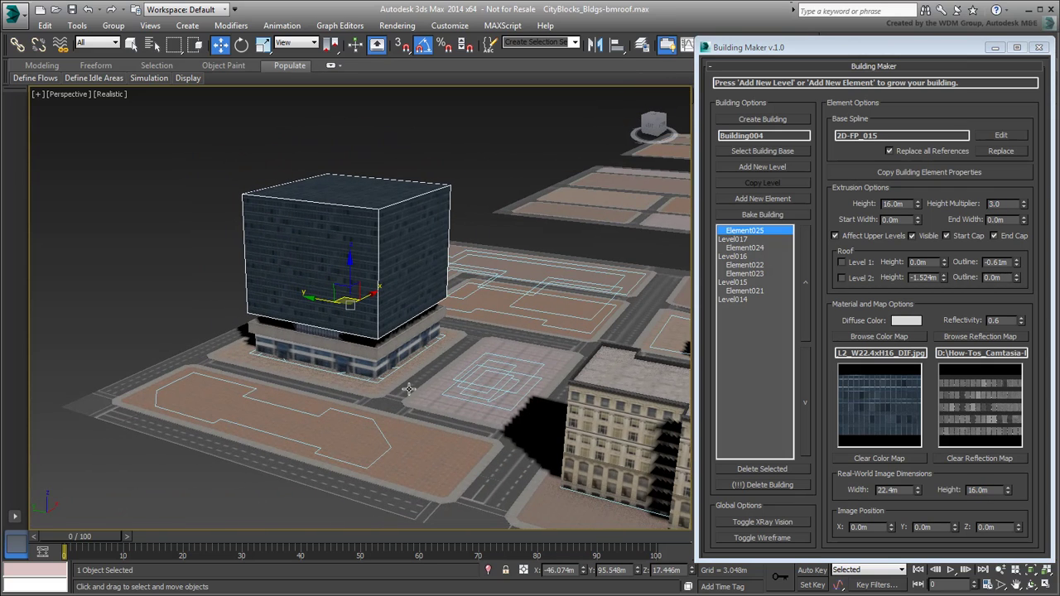
click(763, 167)
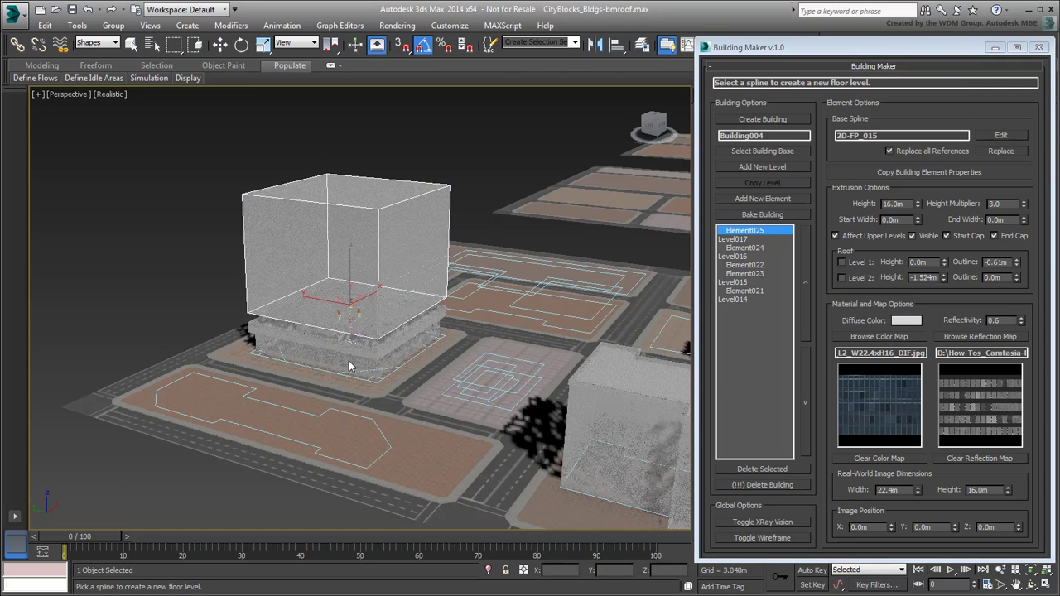
click(387, 369)
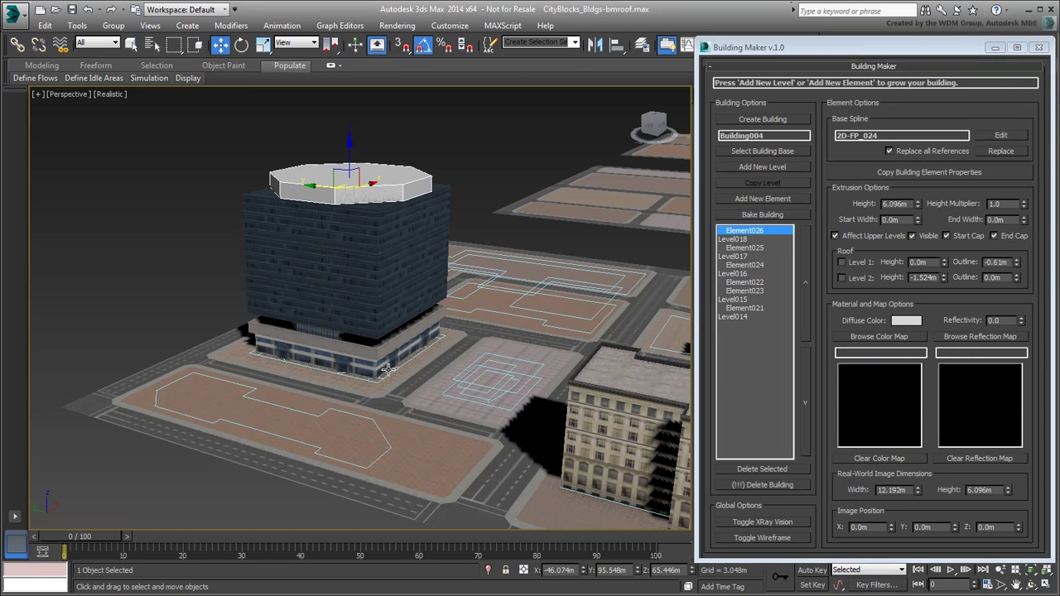
click(902, 176)
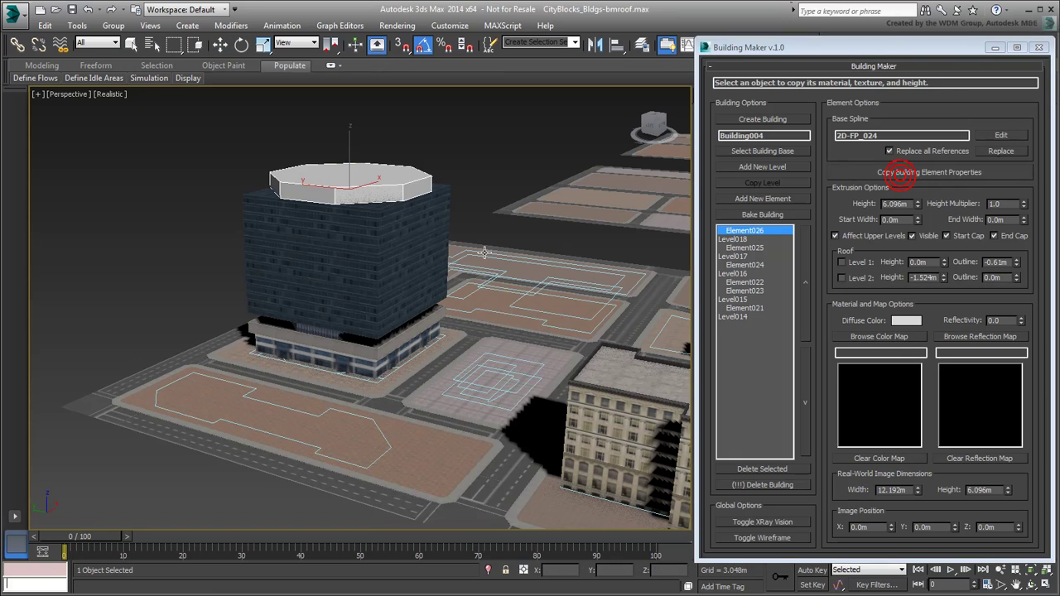
click(325, 333)
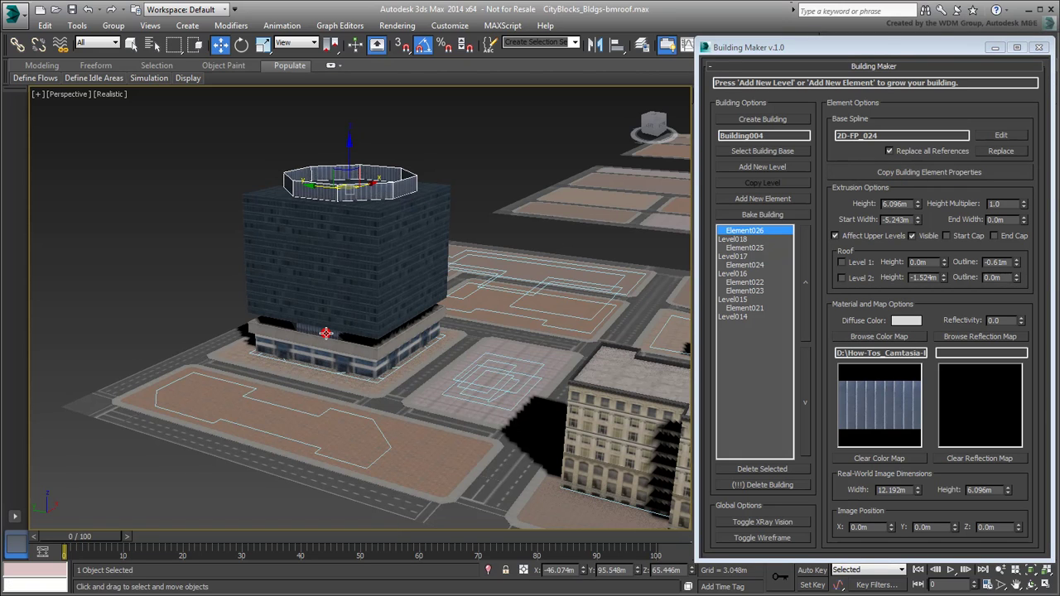
Copy the glass level and move the copy above the upper metal octagon.
middle_drag(379, 265, 372, 294)
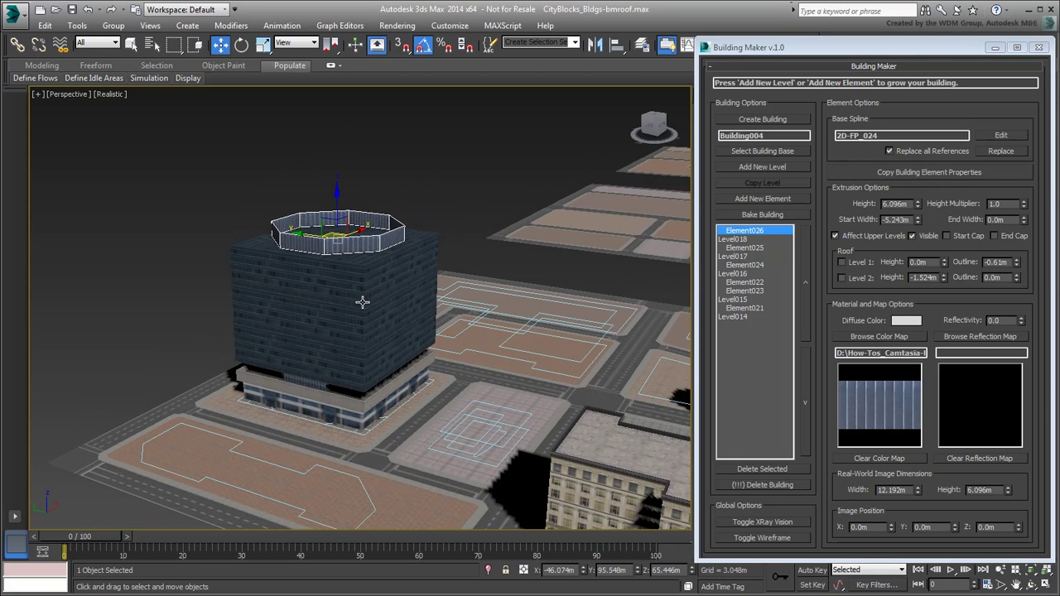
click(362, 302)
click(749, 257)
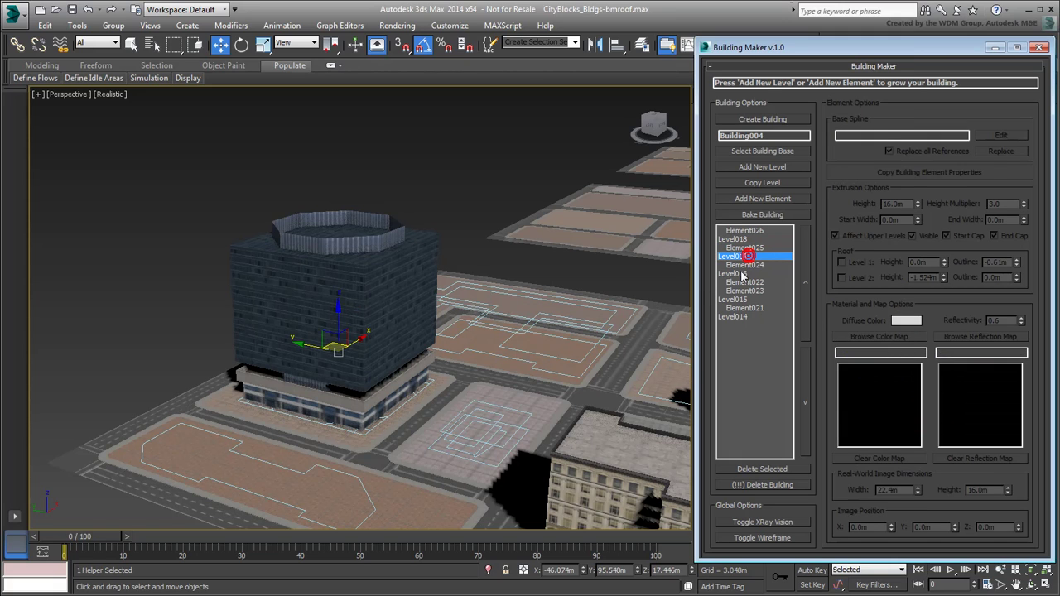
click(762, 182)
middle_drag(420, 249, 423, 271)
click(805, 284)
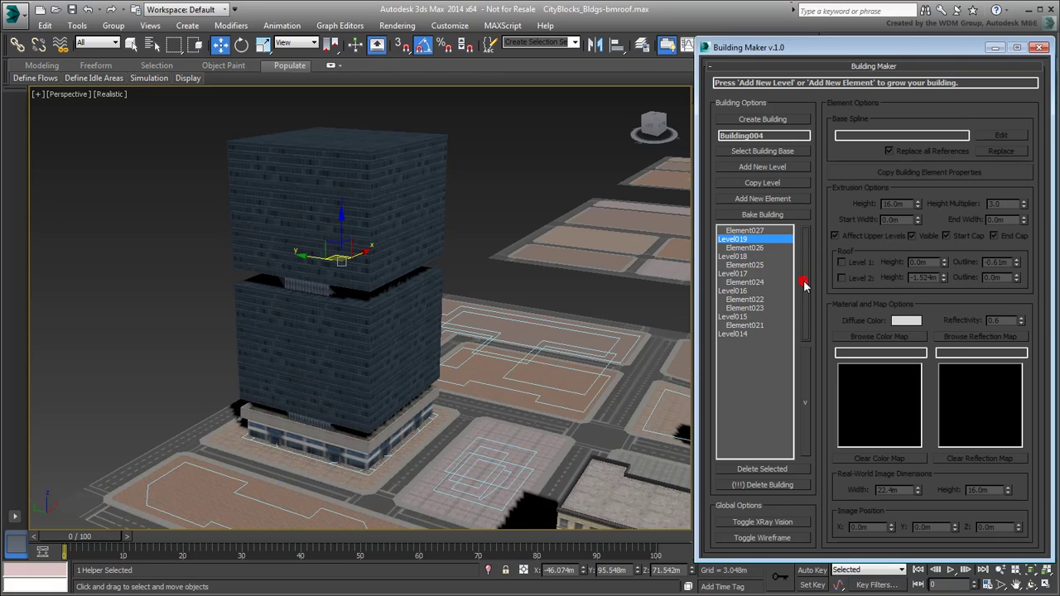
Copy the metal octagon level between the glass blocks and move the copy to the top of the building.
middle_drag(430, 297, 395, 325)
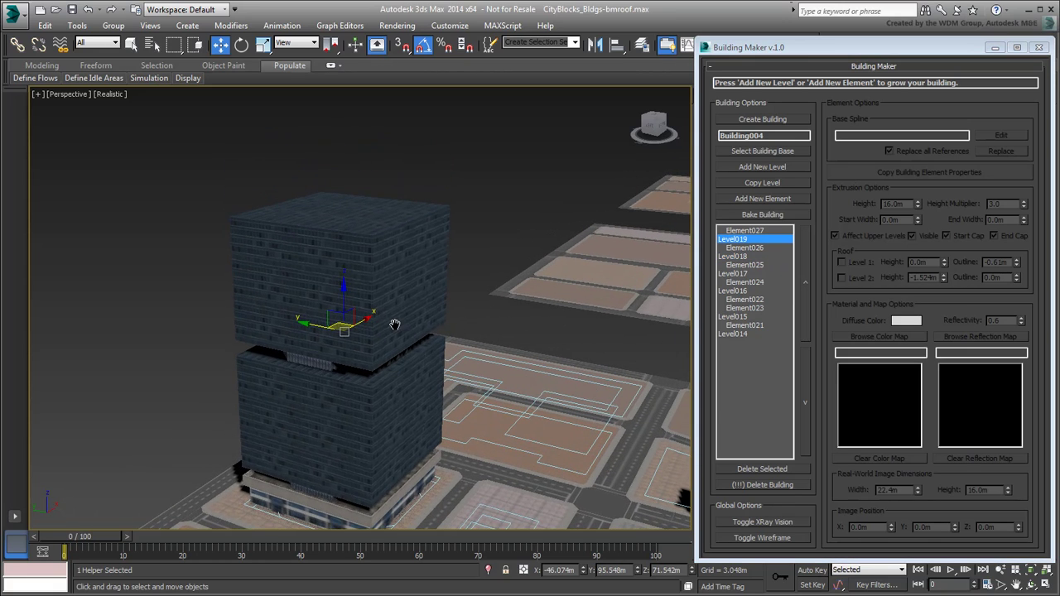
click(315, 367)
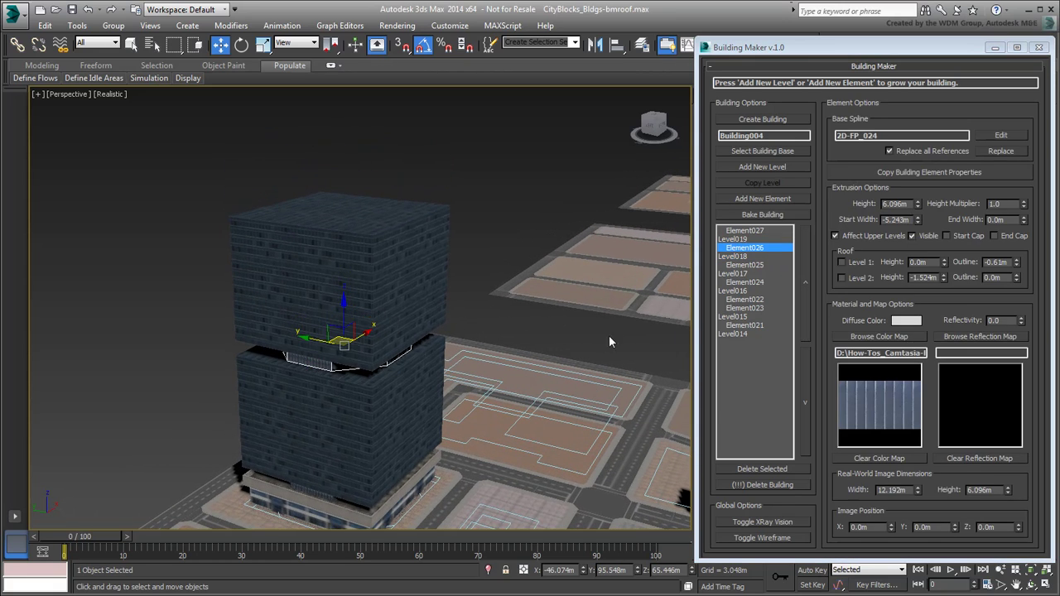
click(747, 256)
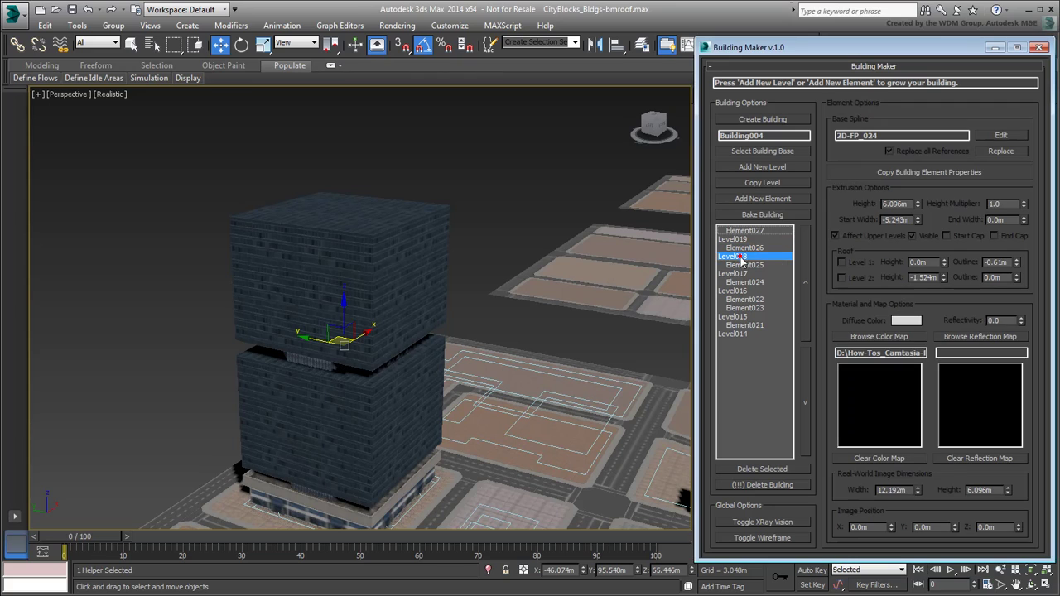
click(773, 184)
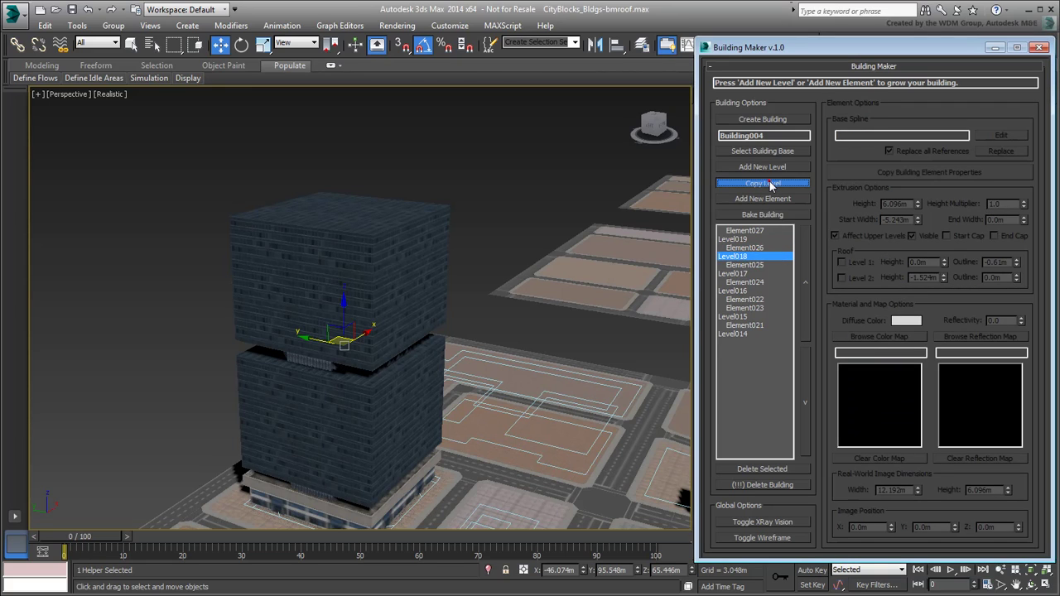
click(803, 276)
click(802, 404)
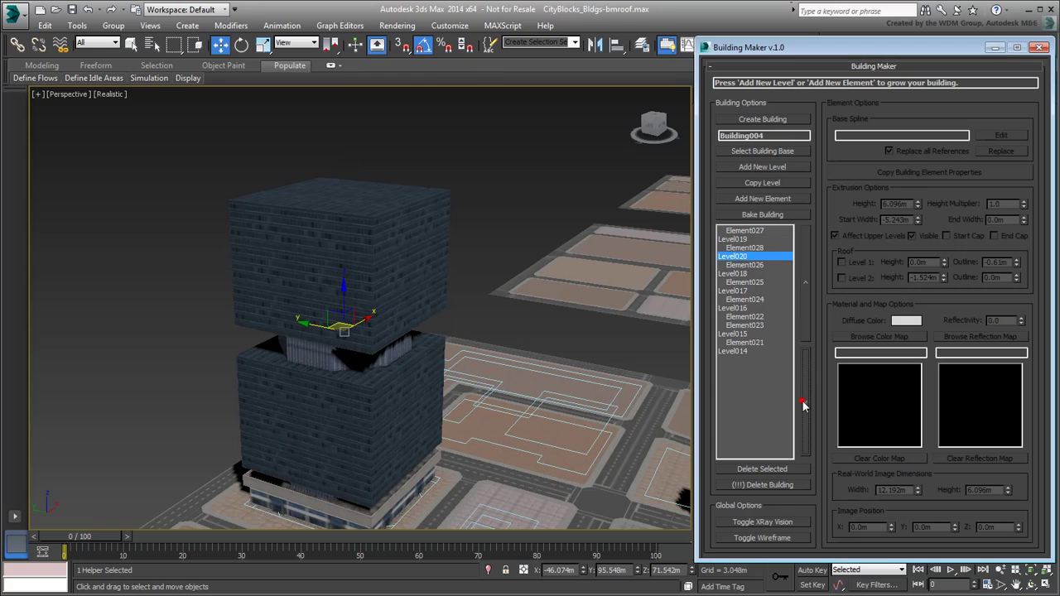
click(804, 281)
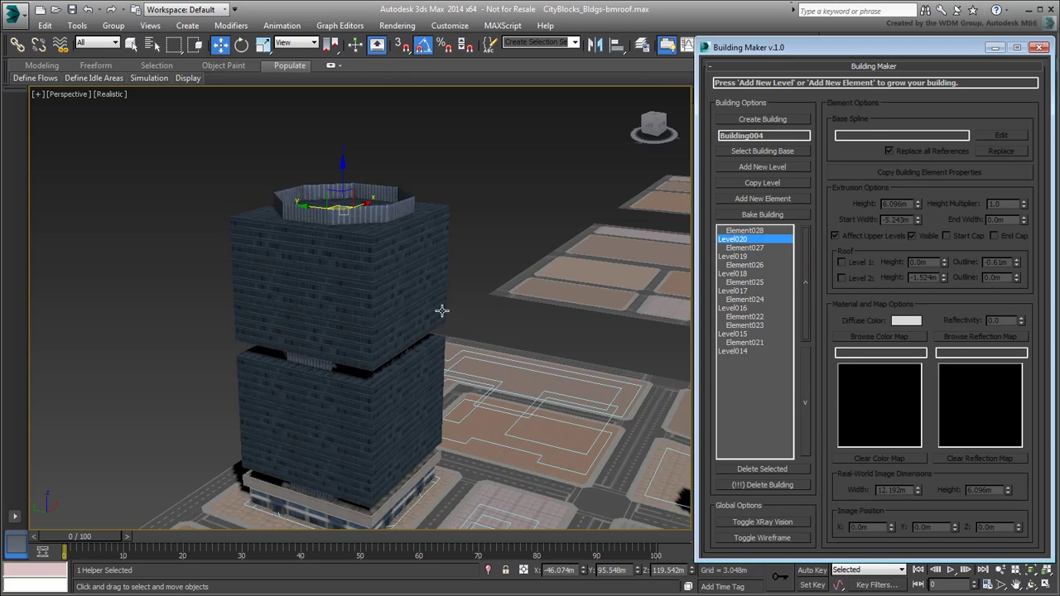
Copy the upper glass level and move the copy above the topmost octagon as a third glass block.
click(374, 311)
click(742, 257)
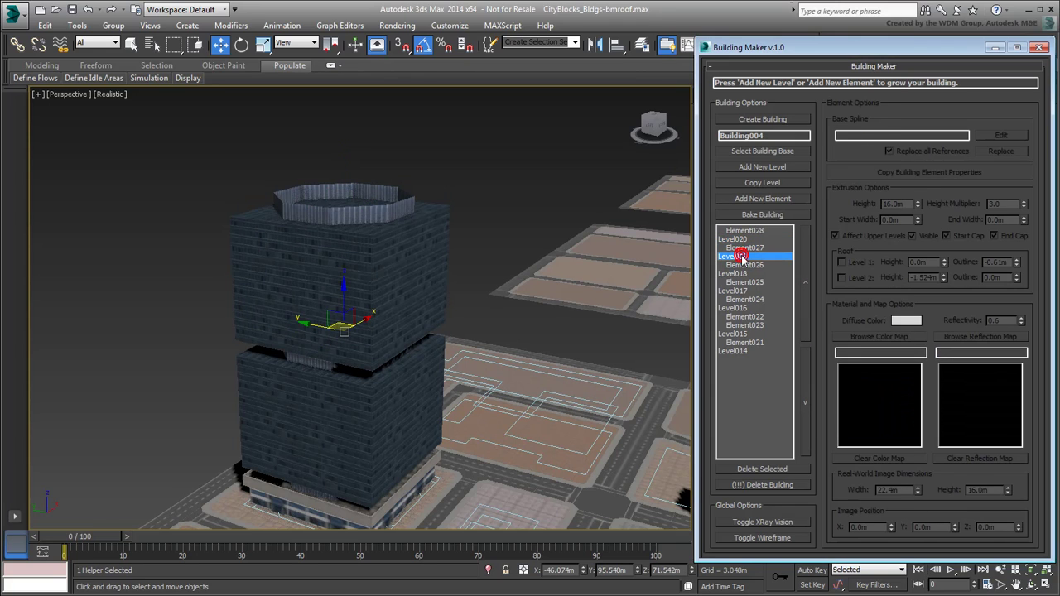
click(763, 184)
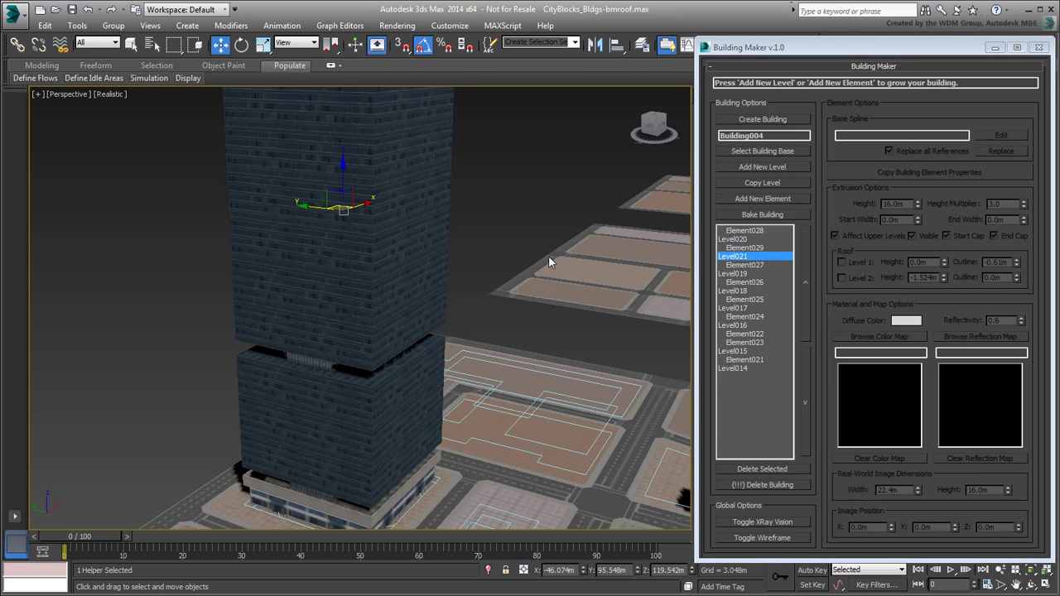
middle_drag(549, 262, 507, 284)
click(806, 289)
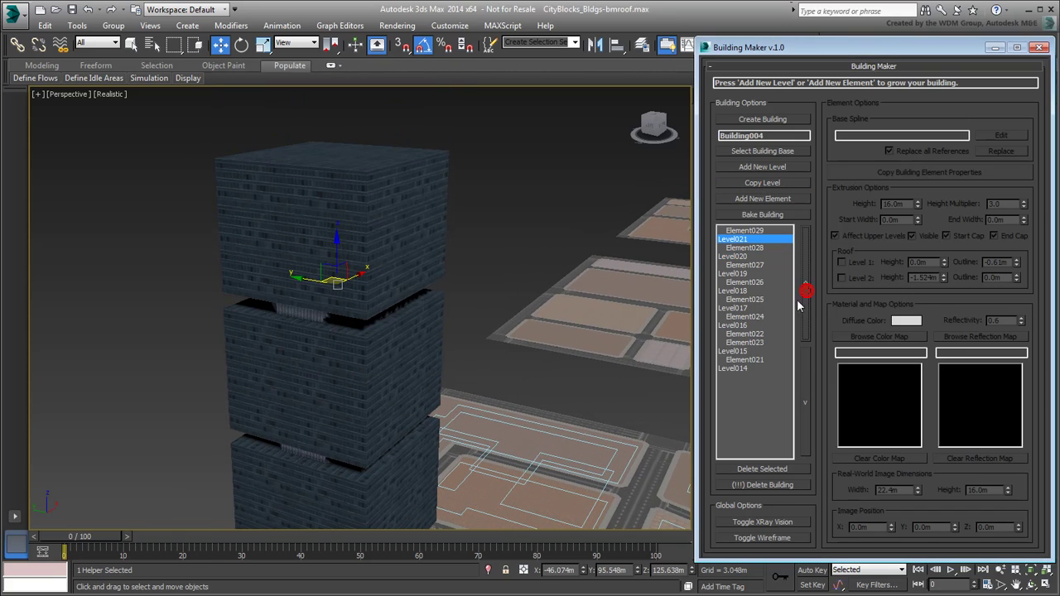
Add a top level from spline 2D-FP_015 and copy the commercial base's concrete parapet properties onto its element.
scroll(467, 332, down, 3)
middle_drag(464, 425, 439, 399)
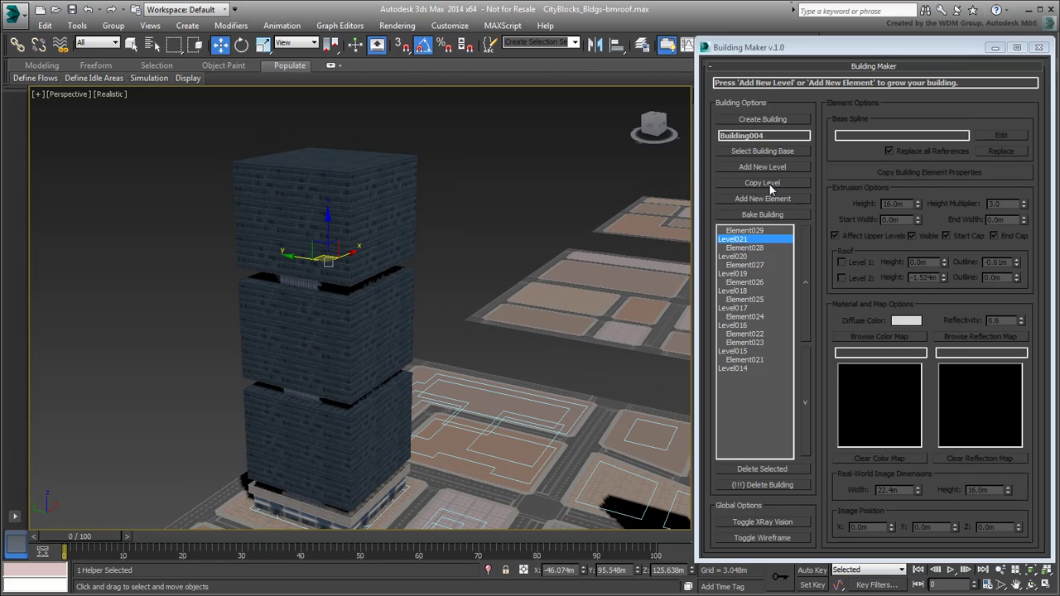
click(744, 231)
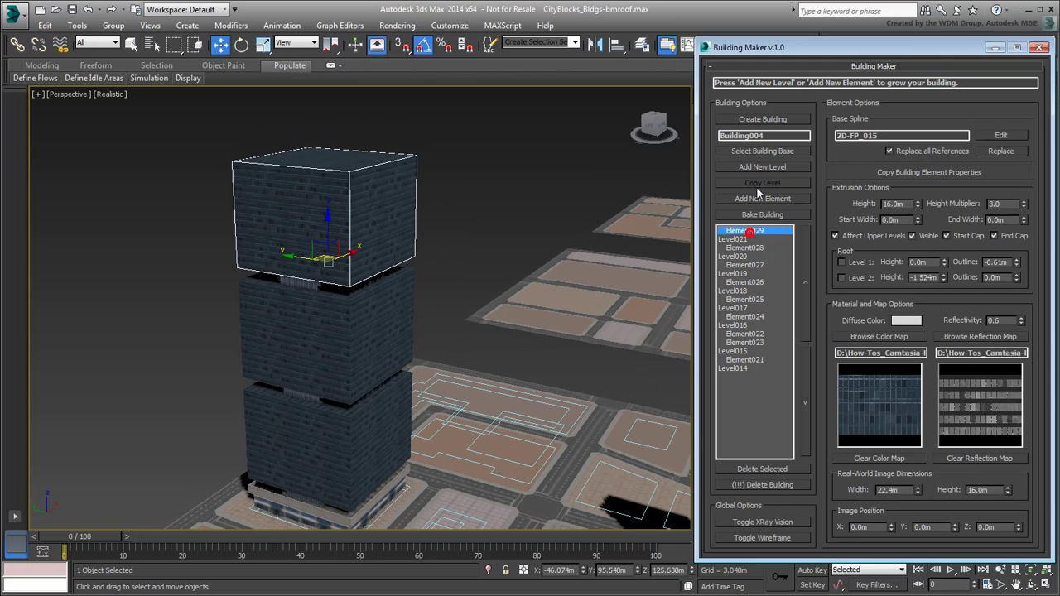
click(762, 167)
click(368, 499)
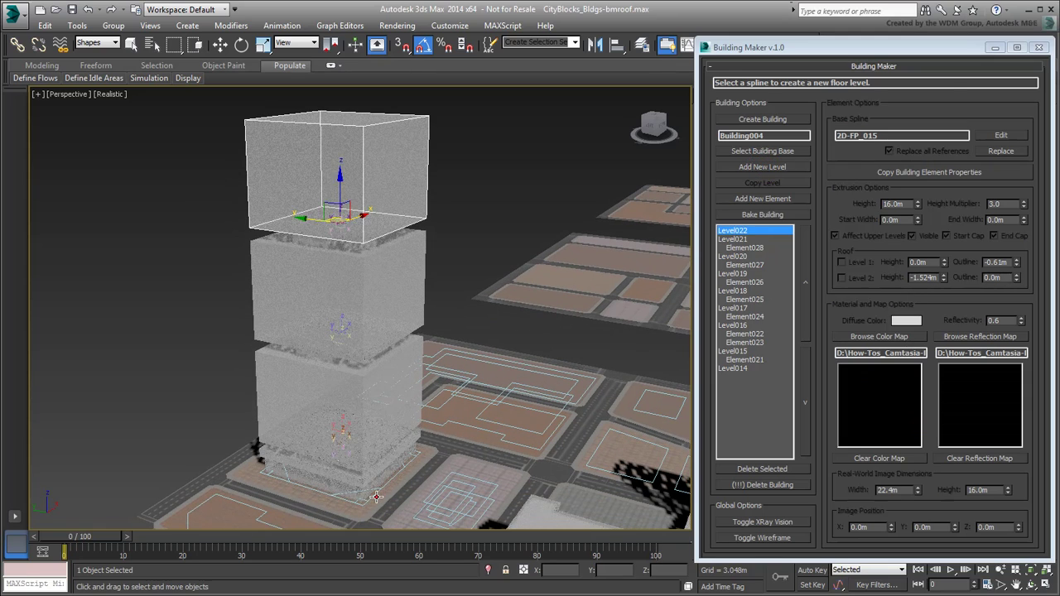
click(912, 174)
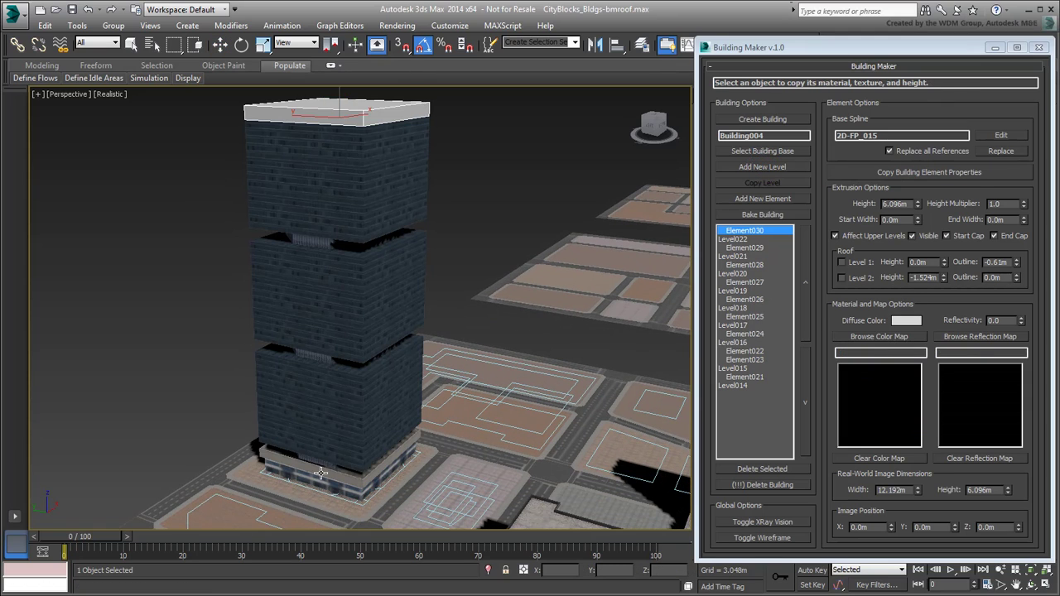
click(321, 473)
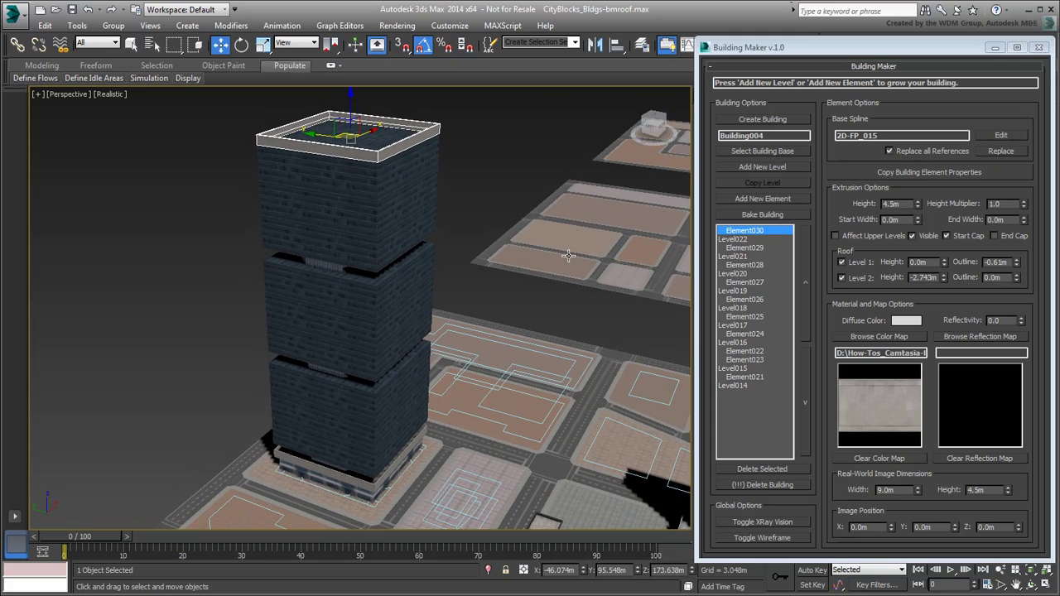
Add an element from spline 2D-FP_015 to the top level and copy the base's concrete roof slab properties onto it.
click(763, 199)
click(383, 494)
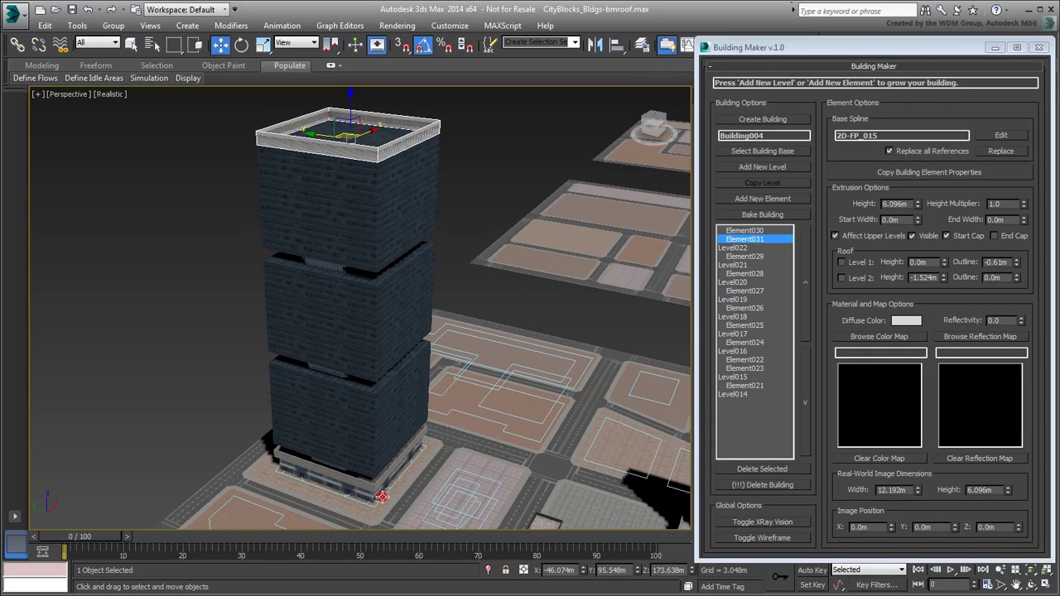
click(929, 172)
scroll(348, 497, up, 5)
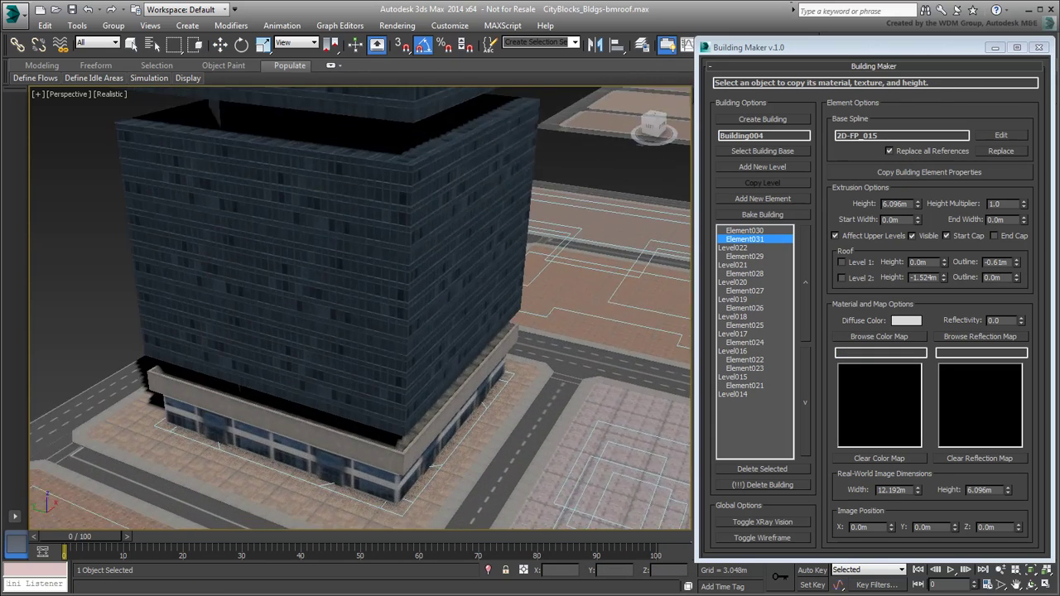
click(416, 425)
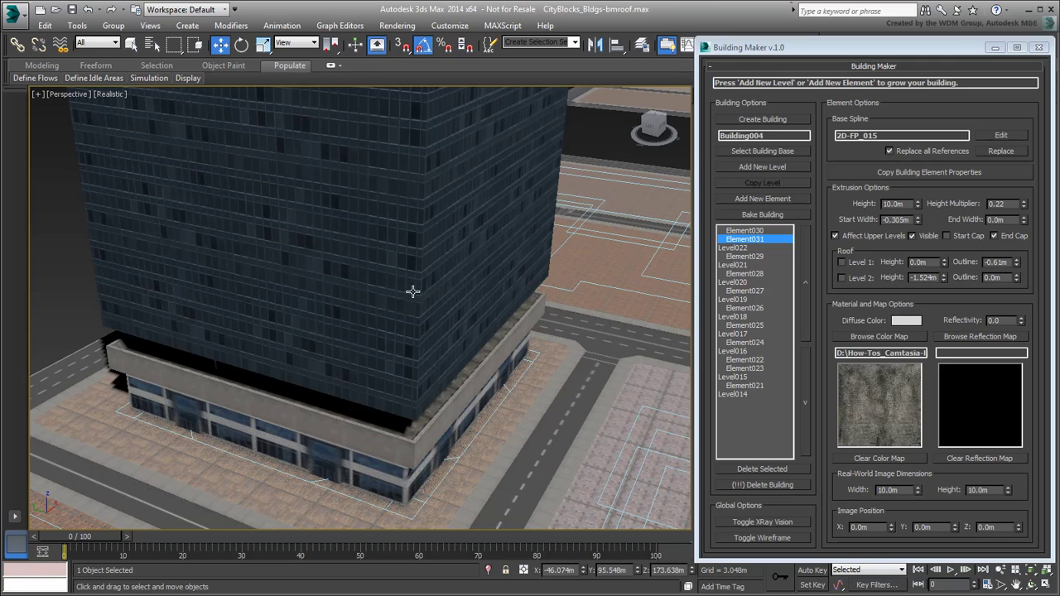
Add a level on the roof from octagonal spline 2D-FP_024.
middle_drag(412, 291, 398, 421)
scroll(398, 421, down, 5)
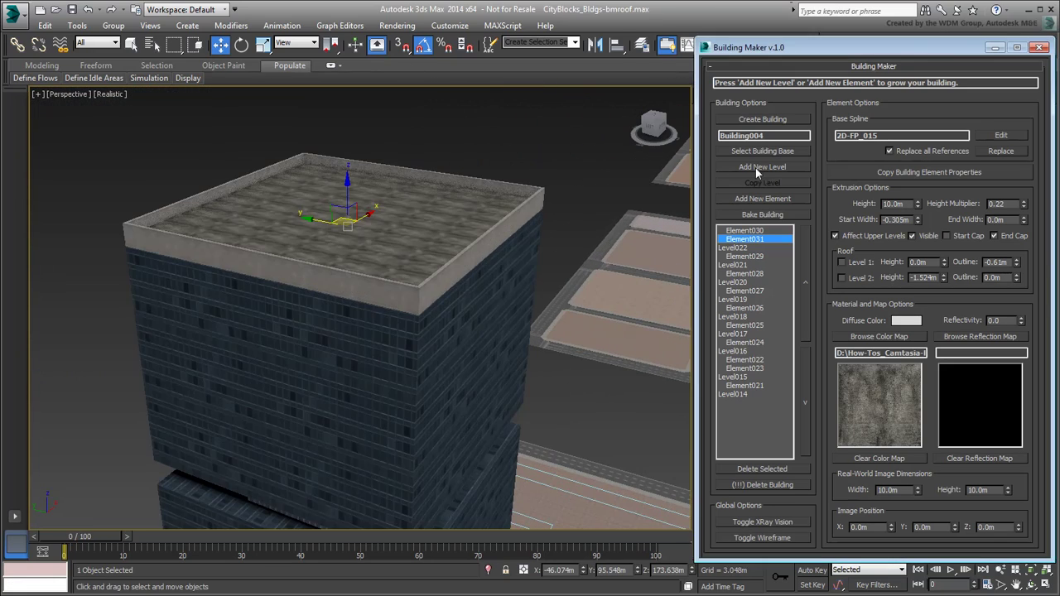
click(757, 170)
scroll(426, 381, down, 5)
scroll(411, 403, up, 4)
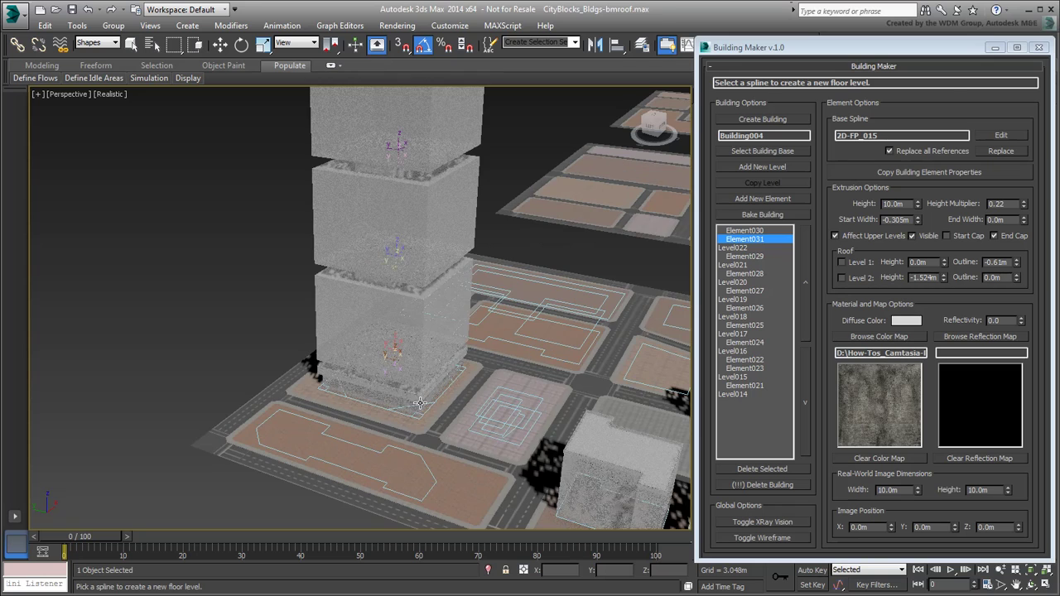
click(425, 404)
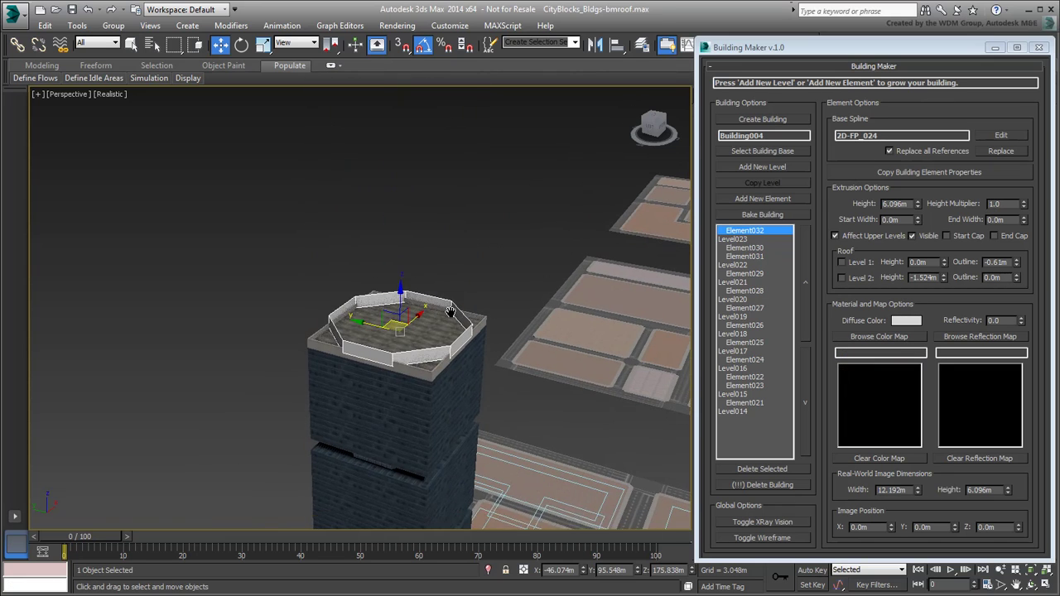
middle_drag(449, 315, 443, 302)
scroll(436, 347, up, 3)
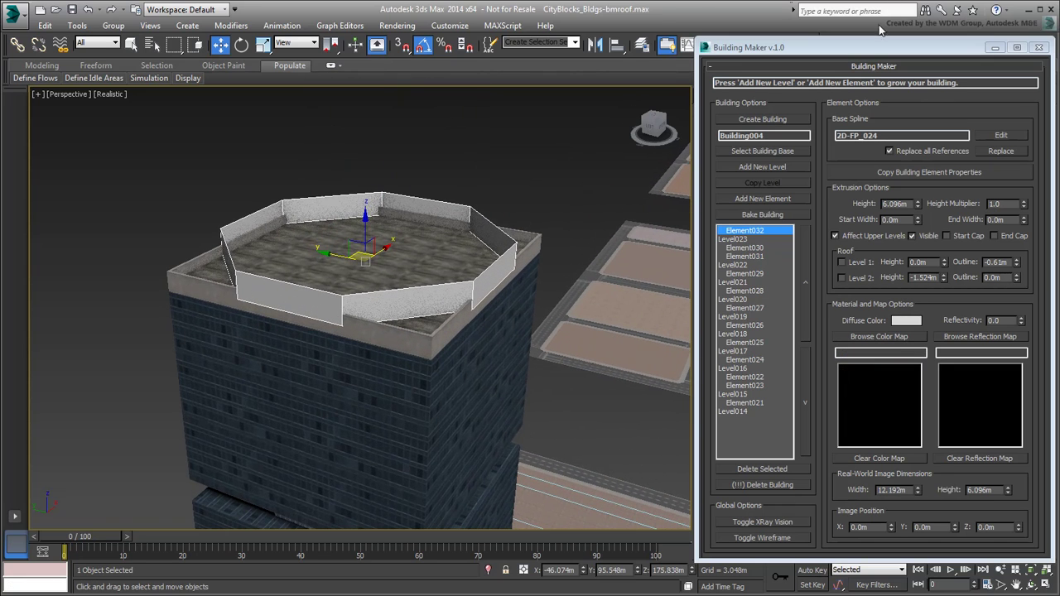
Copy the lower metal octagon's properties onto the rooftop octagon and set its start width to -15.24 m.
middle_drag(293, 431, 332, 349)
click(928, 176)
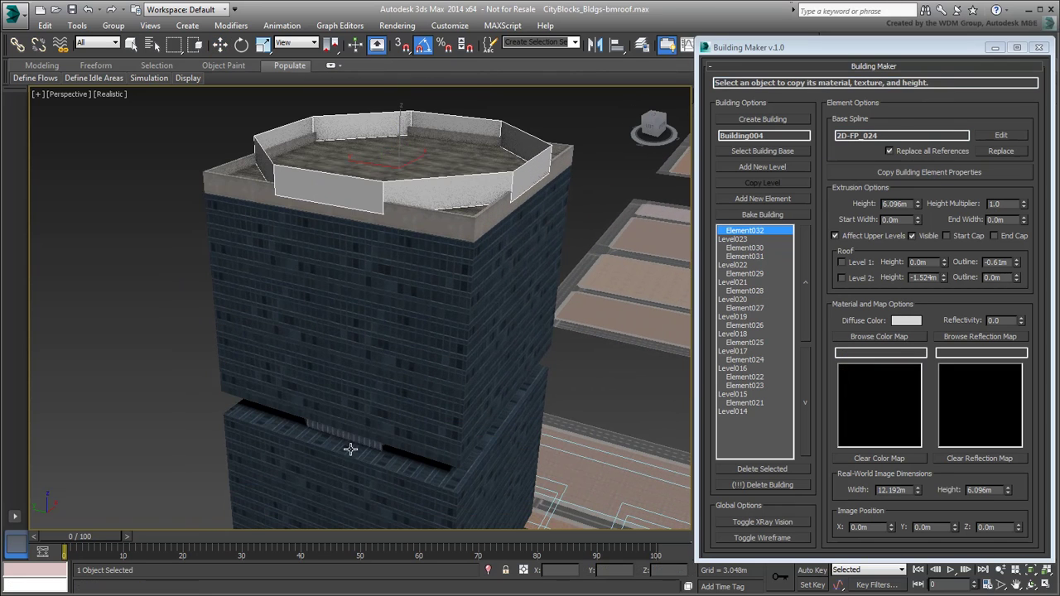
click(357, 441)
middle_drag(541, 247, 509, 290)
drag(918, 220, 921, 328)
Copy the rooftop octagon level and turn on the end cap for the copy's element.
click(740, 239)
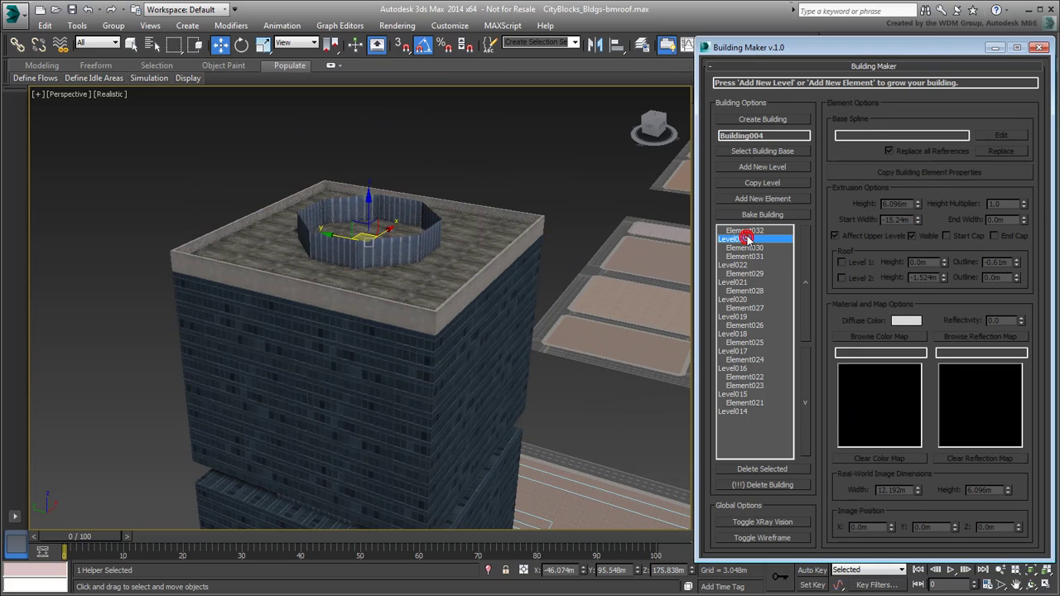
click(772, 184)
click(775, 231)
click(994, 236)
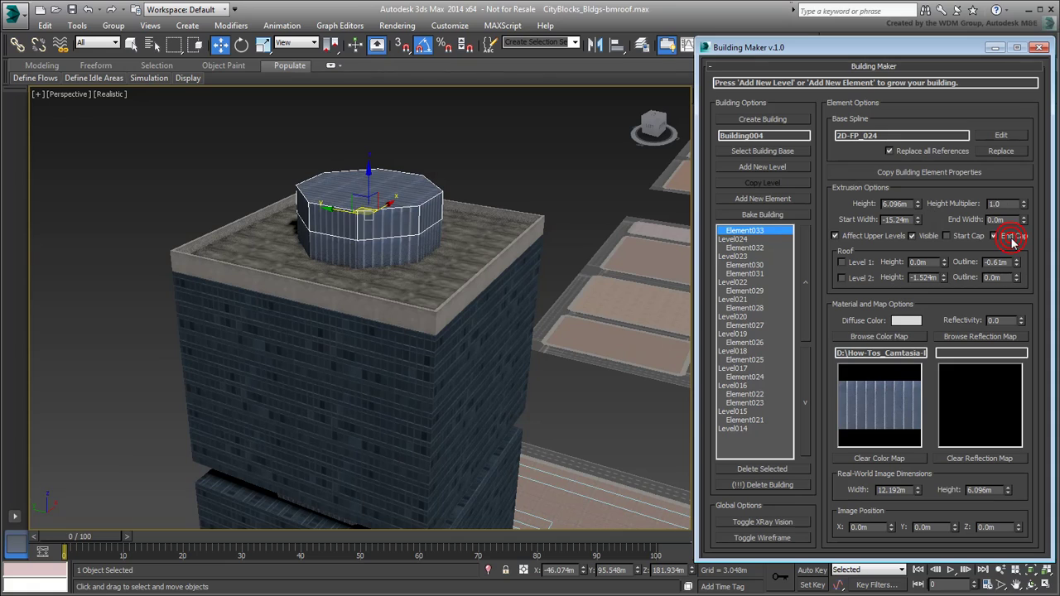
Clear the capped octagon's color map and sample a dark blue-gray from the metal siding as its diffuse color.
click(898, 459)
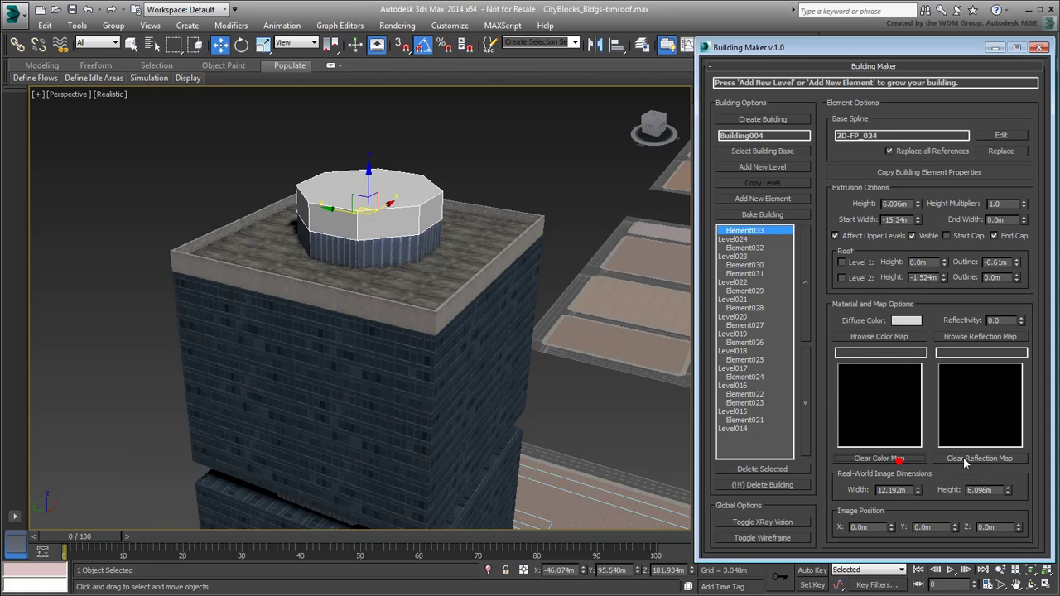
click(906, 321)
click(327, 234)
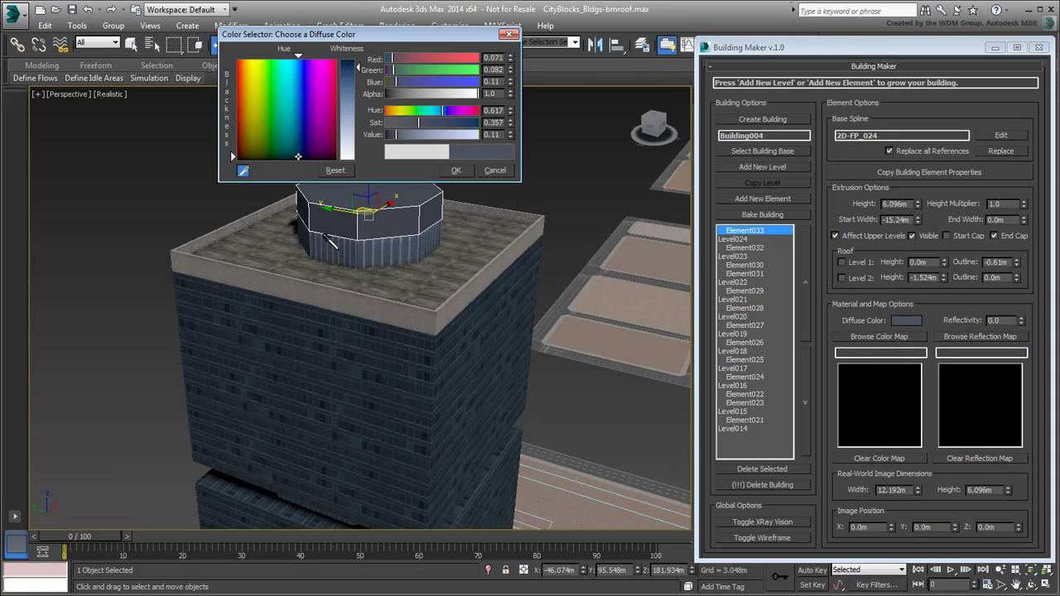
click(456, 169)
Set the capped octagon's height multiplier to 0.21 and its start width to -15.362 m.
drag(917, 218, 918, 213)
drag(1025, 206, 1028, 255)
drag(918, 222, 917, 228)
Add an element to the commercial base's ground level from the small column spline 2D-FP_014.
middle_drag(445, 311, 440, 217)
scroll(425, 358, down, 2)
middle_drag(425, 431, 425, 358)
scroll(425, 357, down, 5)
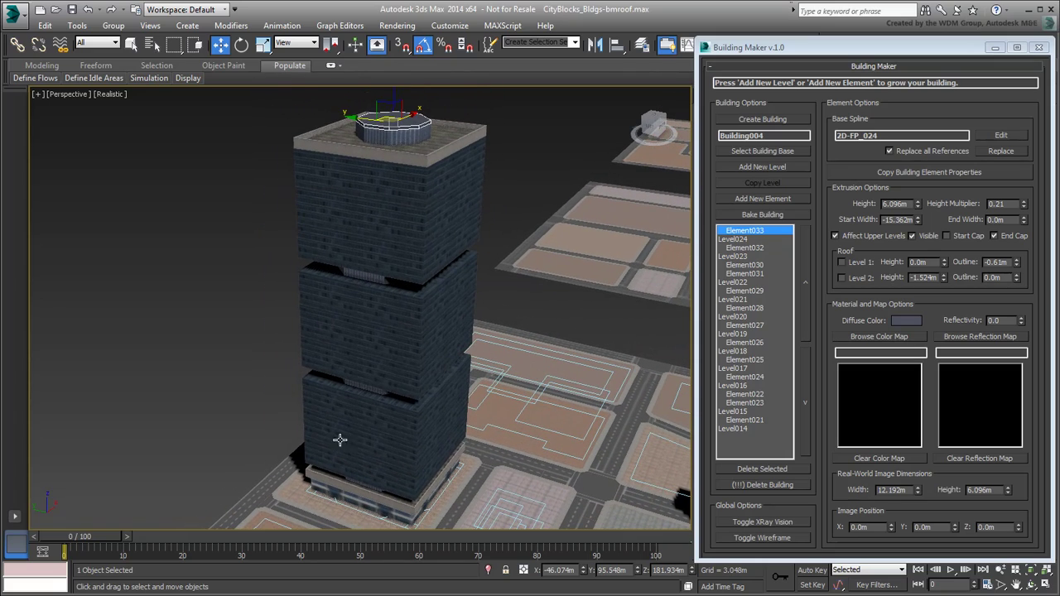
scroll(339, 440, up, 8)
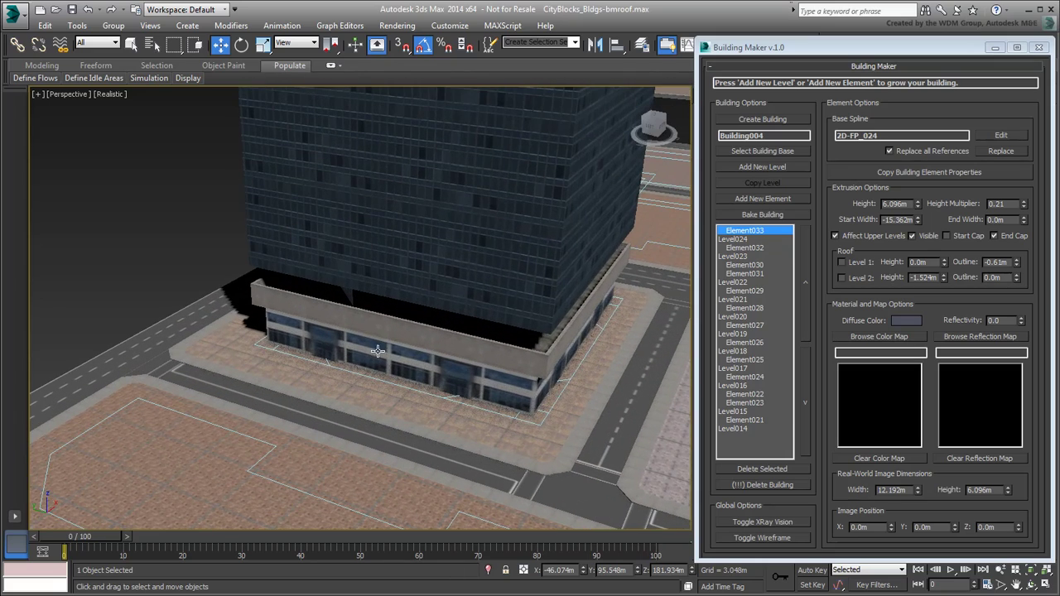
click(378, 351)
click(768, 198)
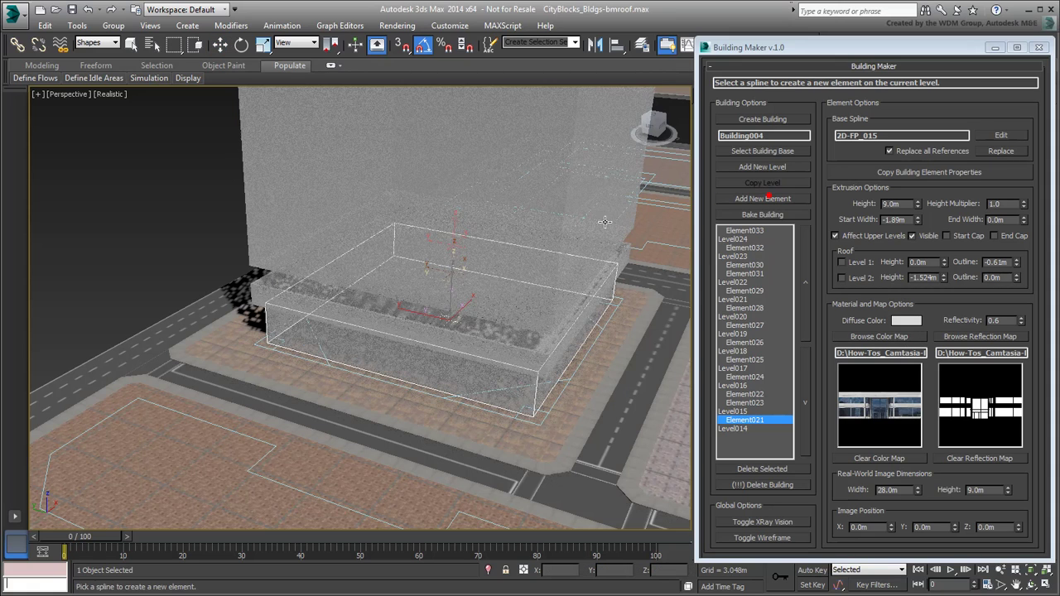
click(290, 352)
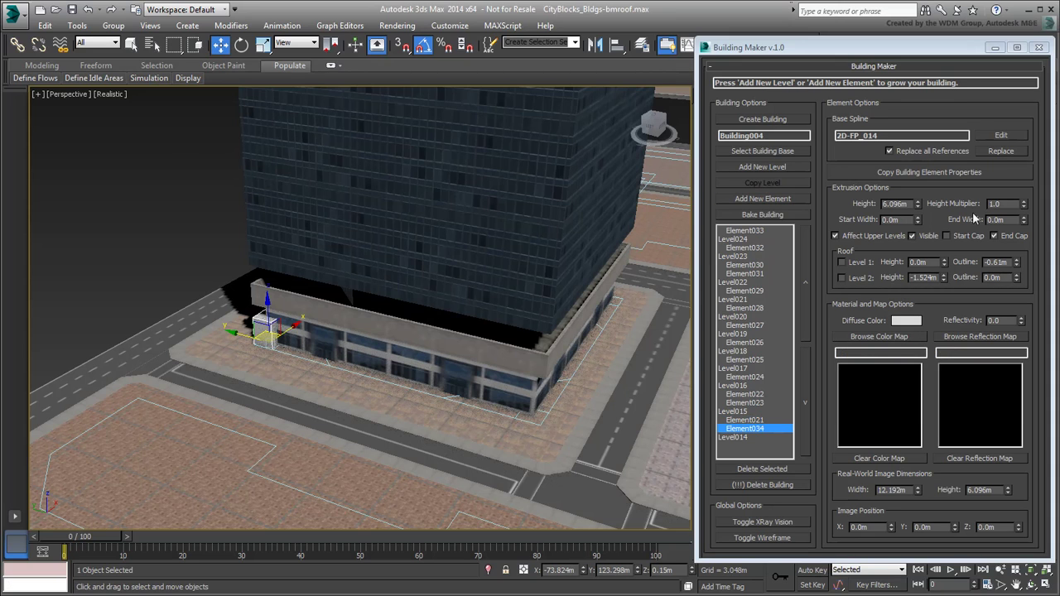
Stop the new column element from affecting upper levels and set its height multiplier to 5.59.
middle_drag(520, 244, 558, 277)
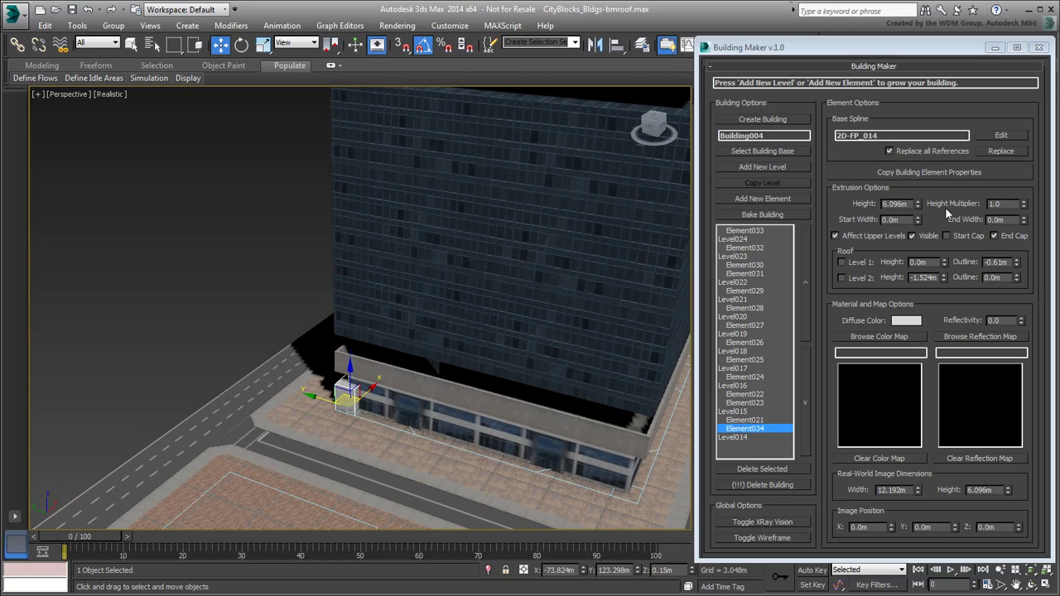
drag(1025, 207, 1030, 150)
right_click(1030, 151)
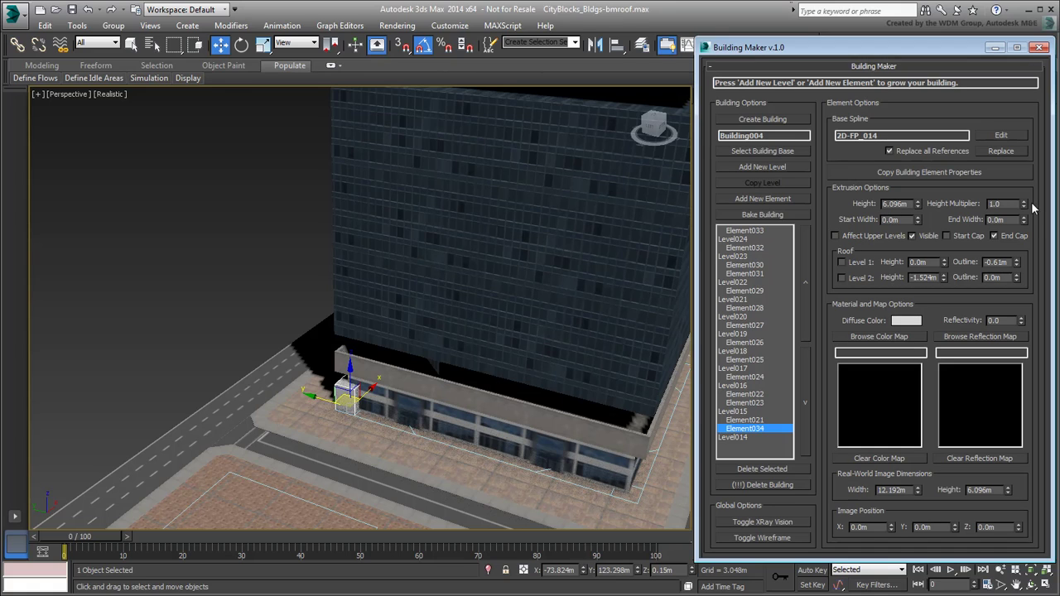
drag(1026, 205, 1025, 166)
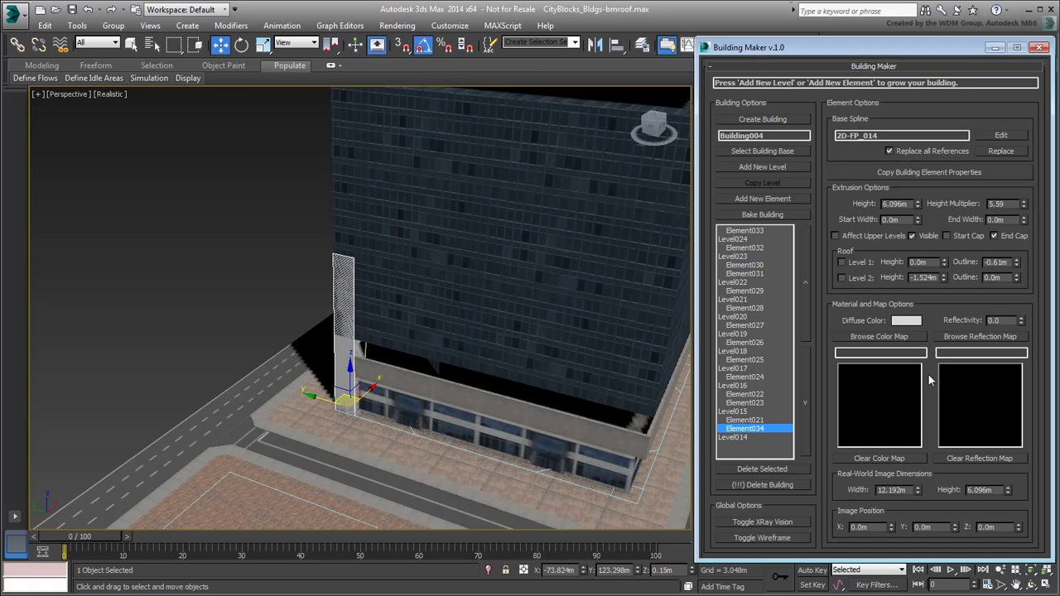
Set the column's start width to 1.707 m and apply the narrow concrete image BW_conc_0002 as its color map.
drag(917, 222, 918, 207)
click(879, 336)
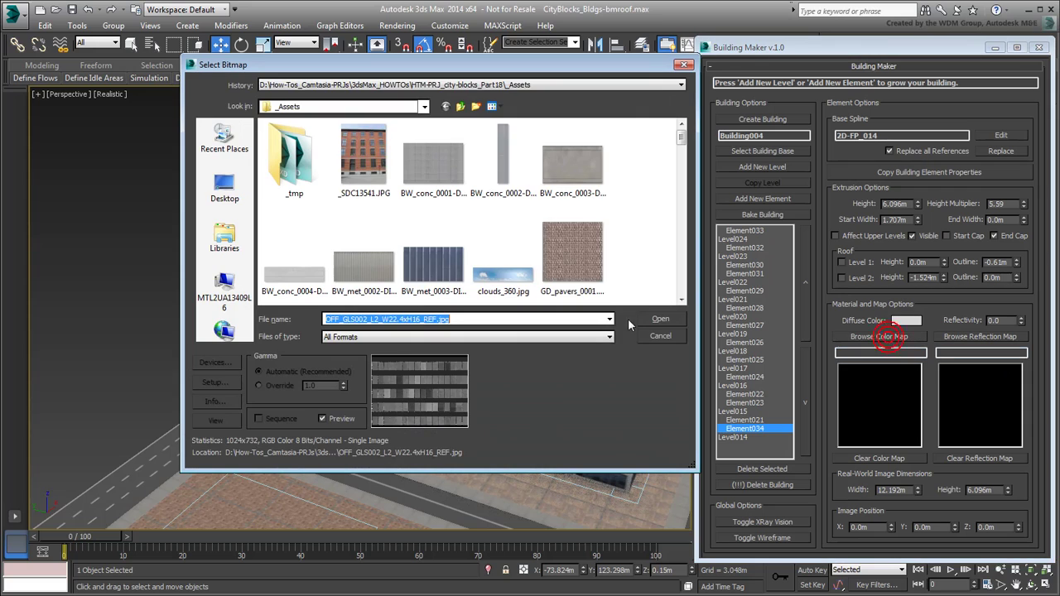
click(502, 168)
double_click(503, 168)
Set the column texture's real-world size to 6 m wide by 25 m high and the height multiplier to 7.18.
double_click(890, 490)
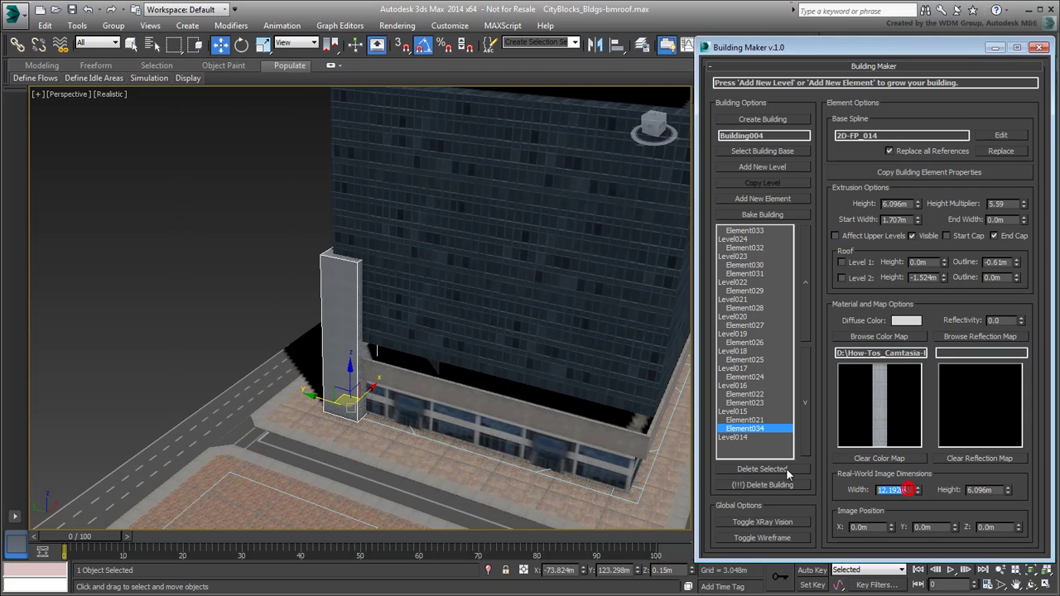
text(6)
key(Tab)
text(25)
key(Return)
scroll(319, 221, down, 5)
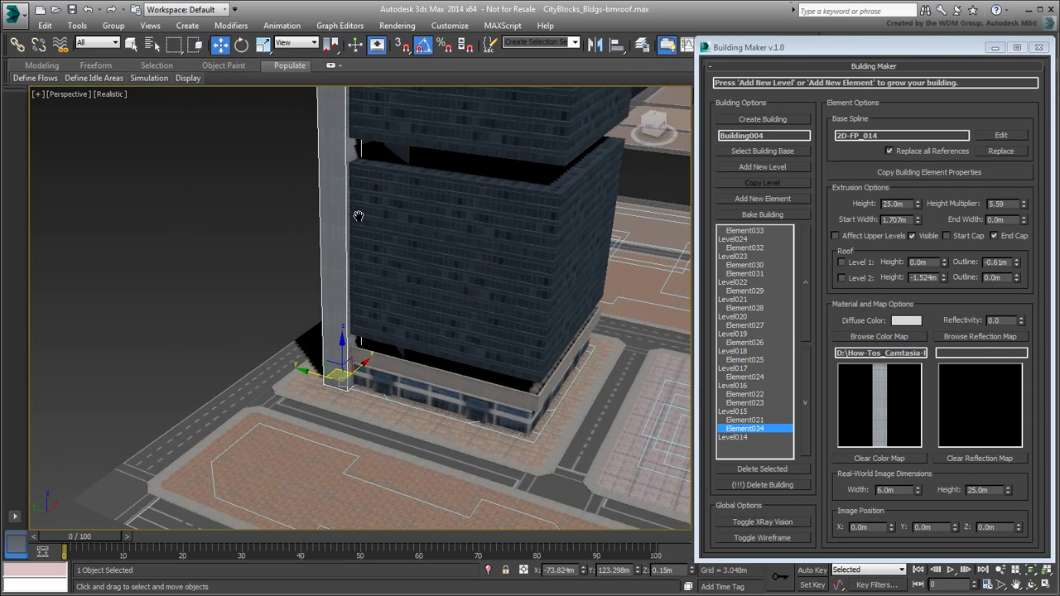
drag(1024, 204, 1029, 97)
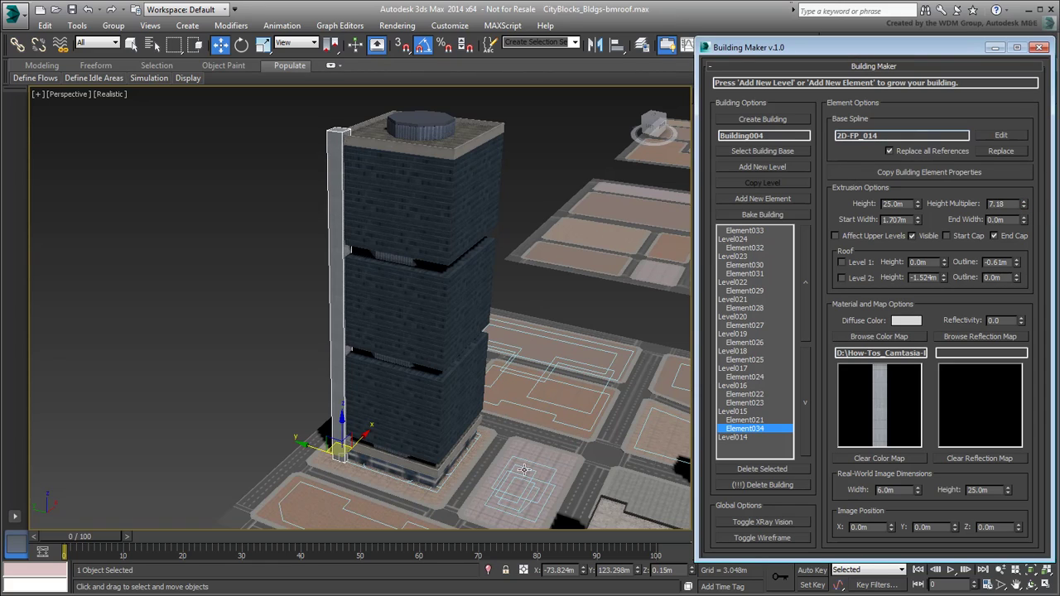
Add a second corner column from spline 2D-FP_001 and copy the first column's element properties to it.
scroll(479, 430, up, 6)
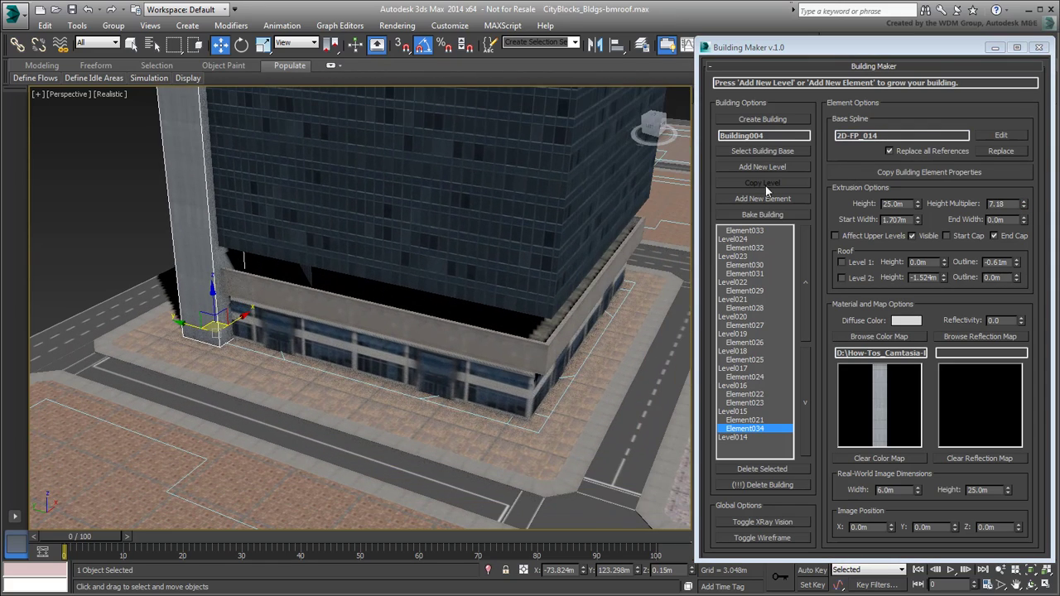
click(764, 198)
click(534, 415)
click(908, 173)
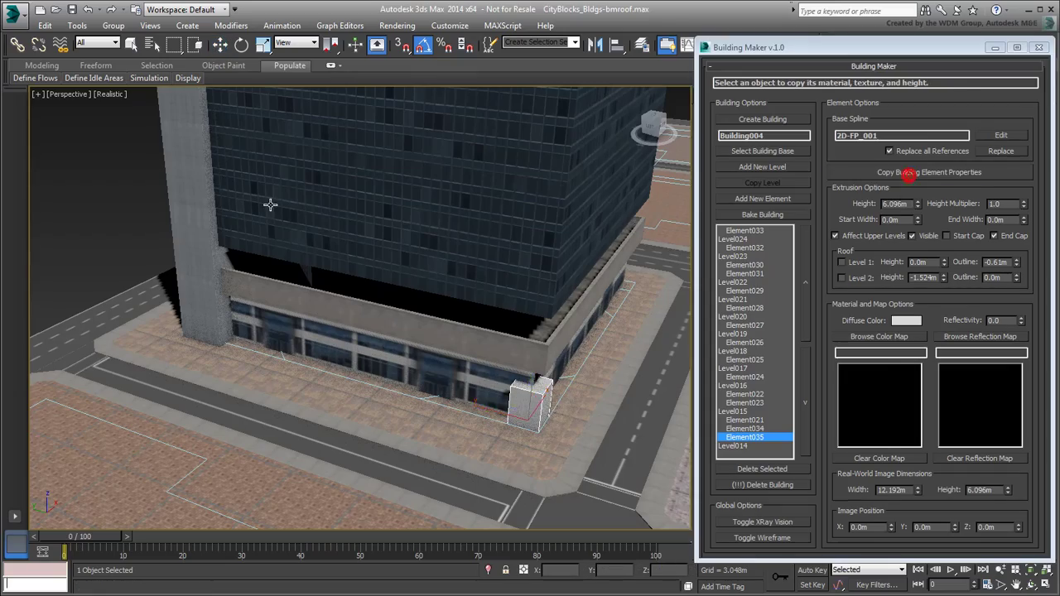
click(199, 207)
Add a third corner column from spline 2D-FP_011 and copy the element properties of an existing concrete column to it.
alt+middle_drag(604, 327, 439, 426)
scroll(531, 339, down, 2)
middle_drag(460, 467, 465, 420)
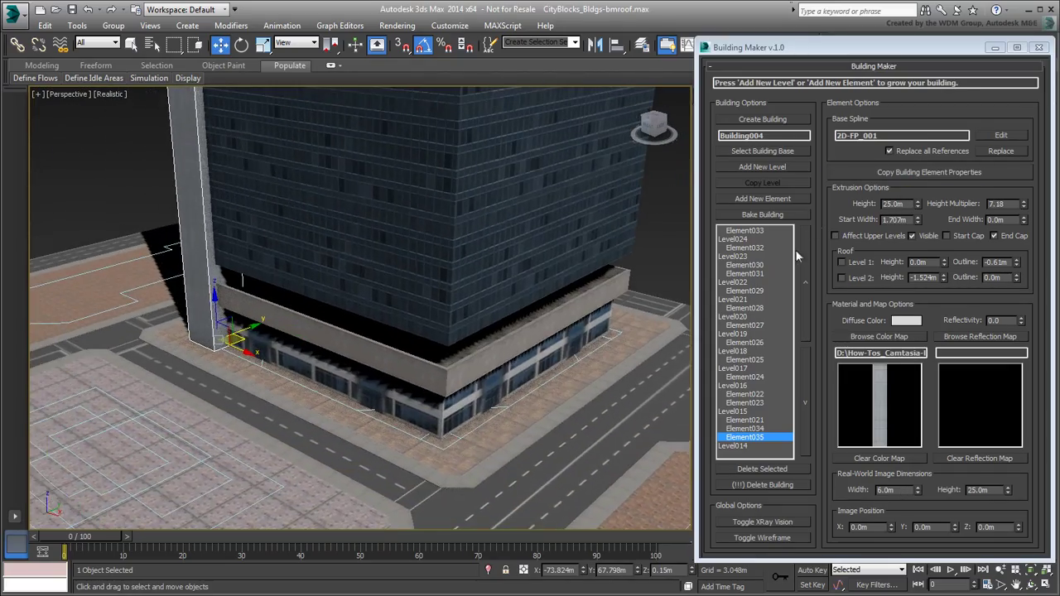
click(762, 198)
click(450, 434)
click(924, 172)
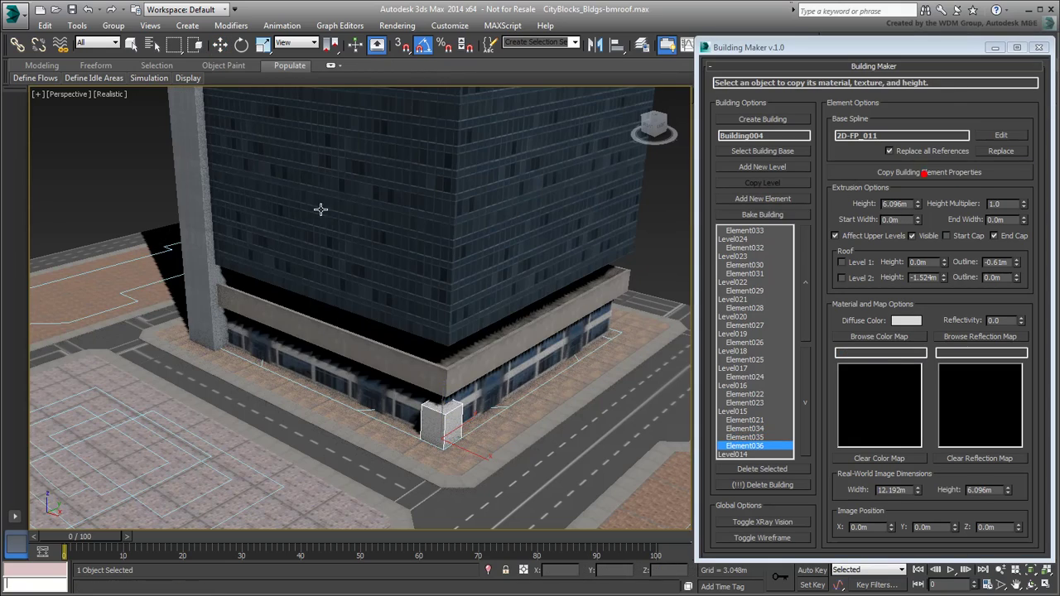
click(195, 233)
Add the fourth corner column from spline 2D-FP_012 and give it the properties of a finished concrete column.
alt+middle_drag(482, 374, 179, 390)
scroll(497, 385, down, 1)
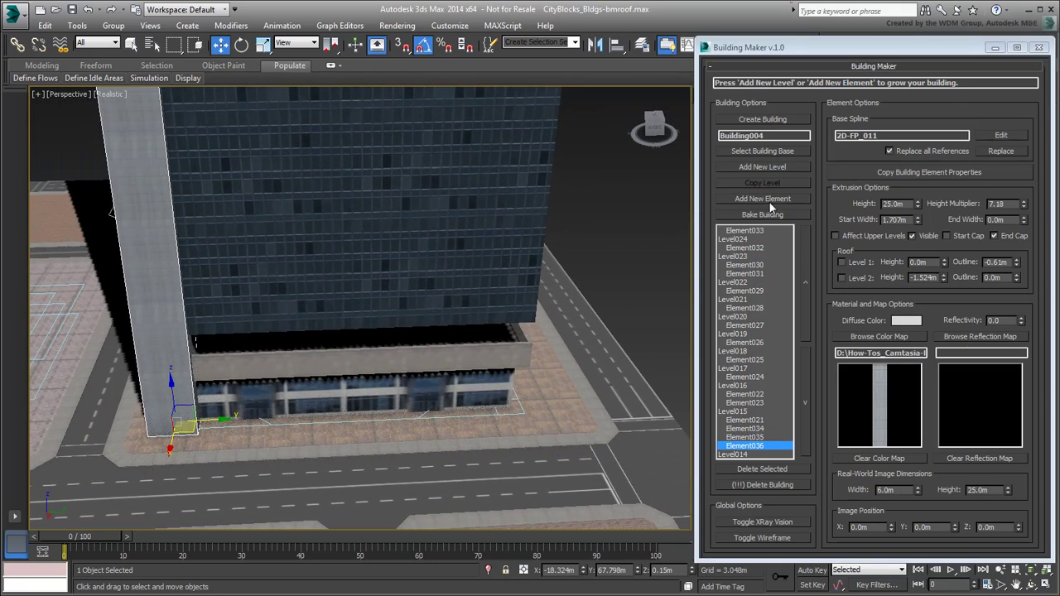
click(763, 199)
click(515, 410)
click(929, 172)
click(150, 316)
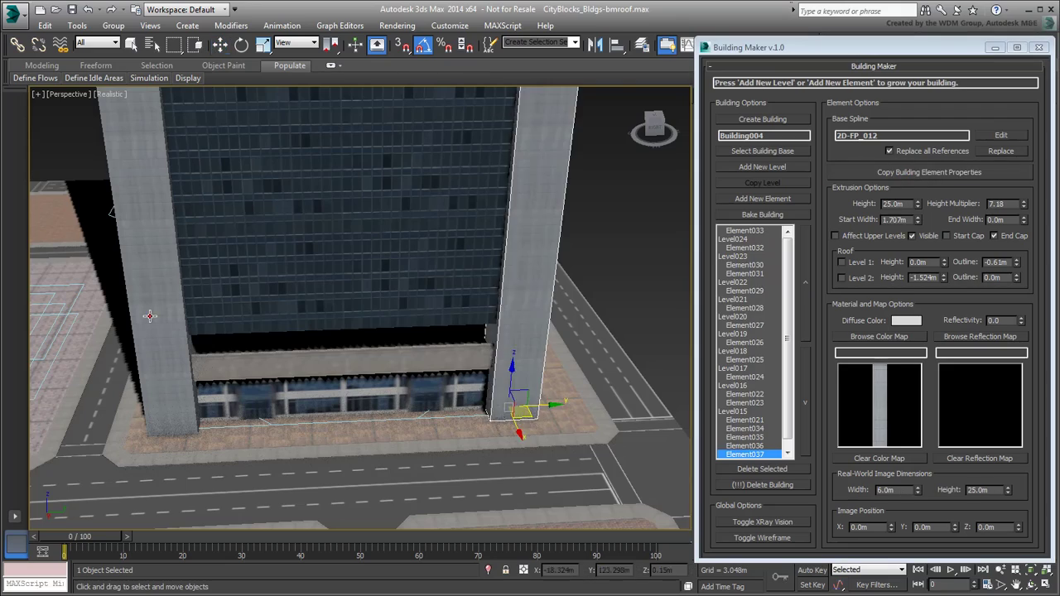
Deselect the last column and select the tower's middle glass block.
scroll(300, 343, down, 6)
alt+middle_drag(298, 340, 416, 410)
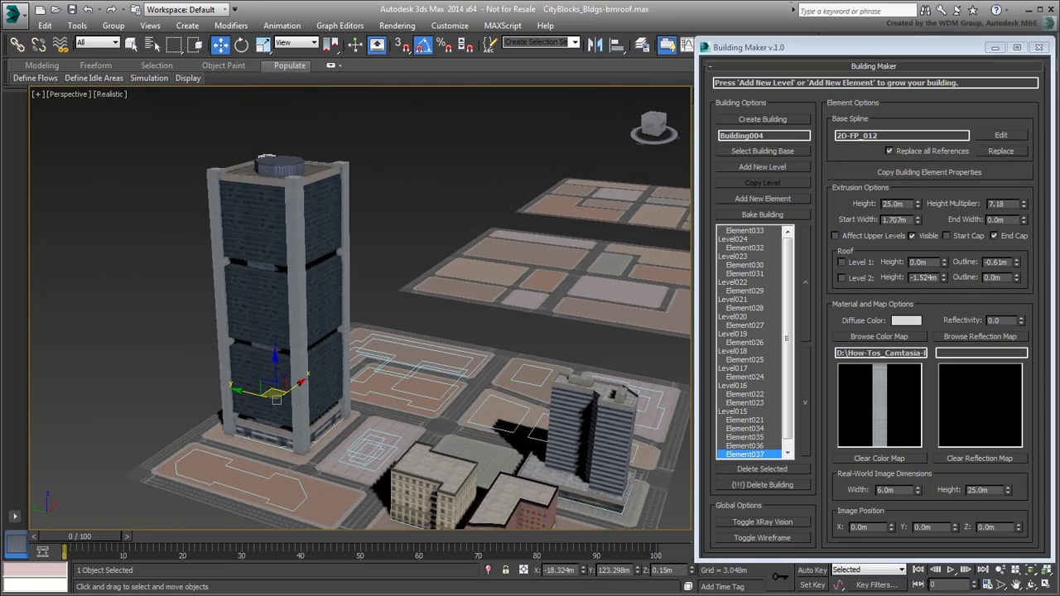
scroll(369, 398, up, 2)
click(389, 217)
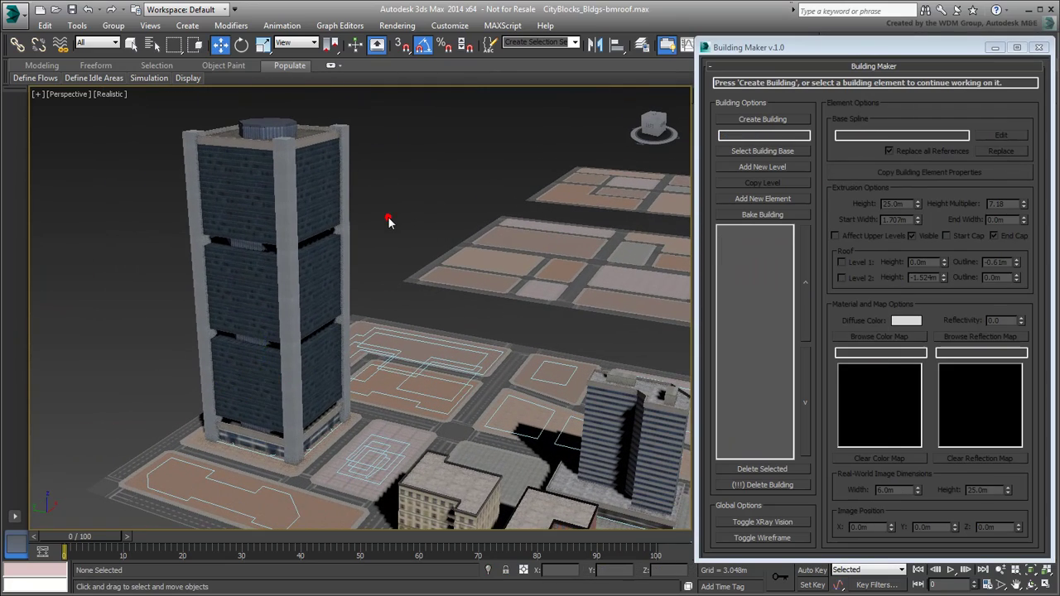
click(287, 292)
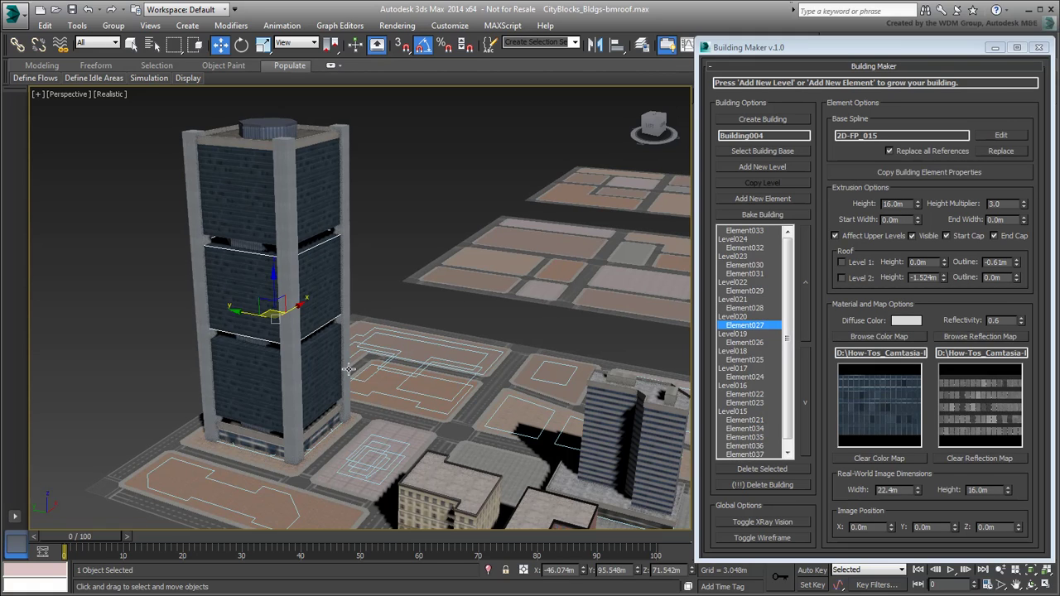